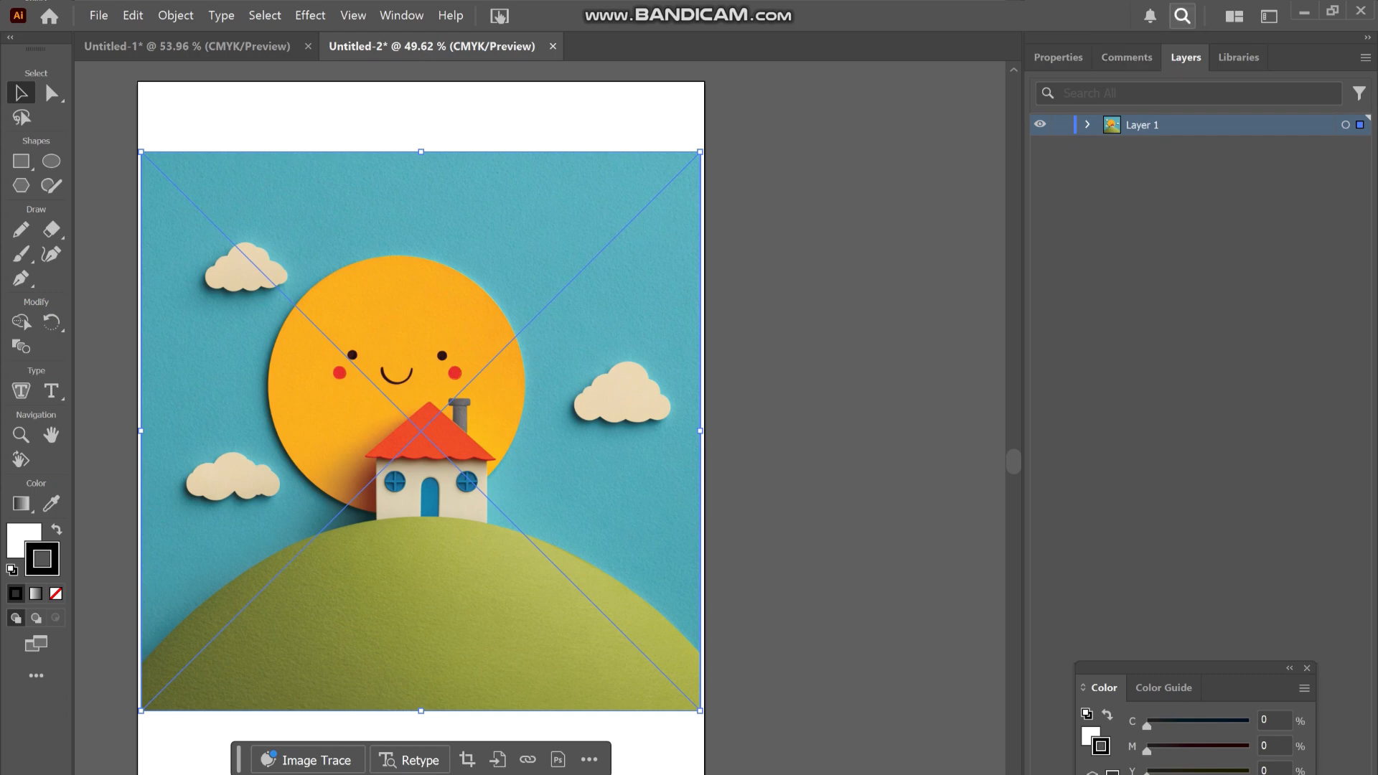
Lower the opacity of the placed sun-and-house image to 47%
left_click(1182, 15)
left_click(490, 234)
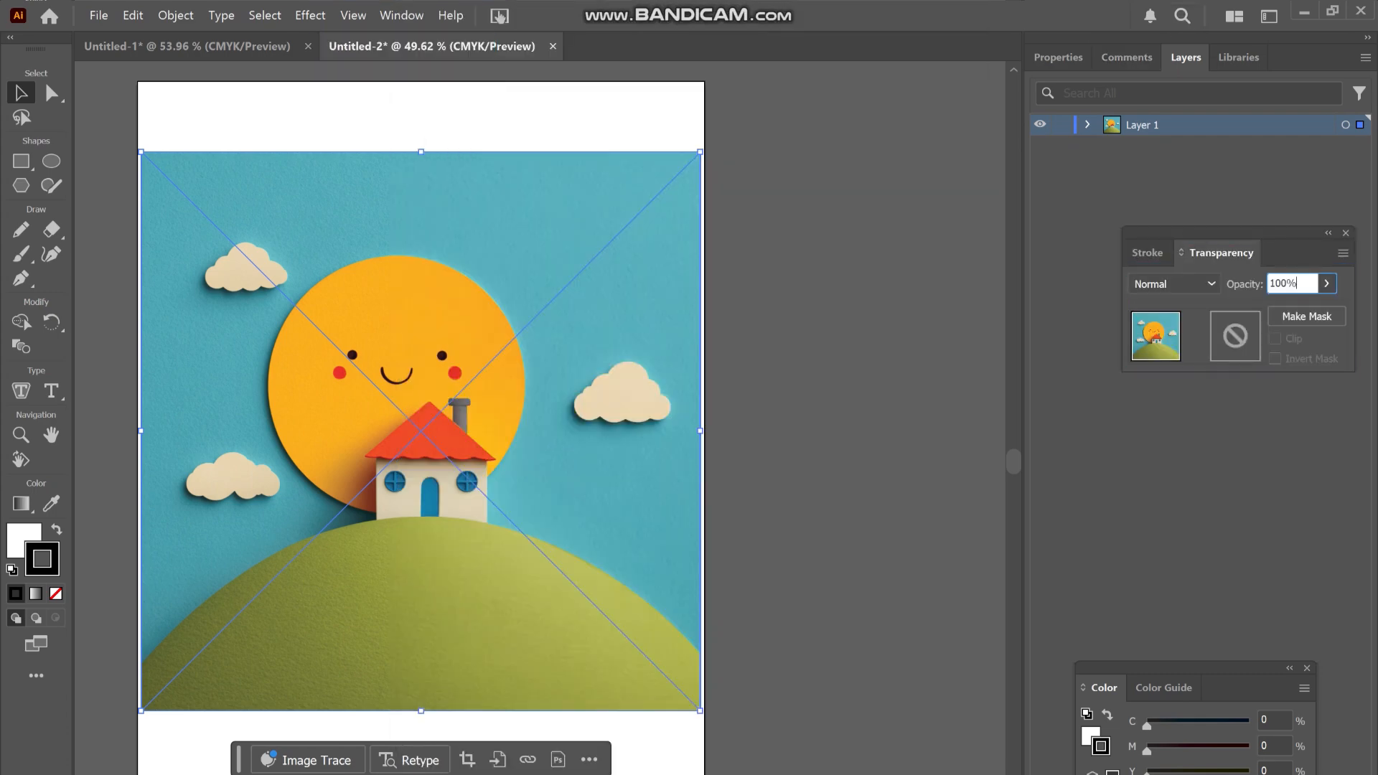
left_click(1326, 284)
left_click_drag(1321, 307, 1283, 307)
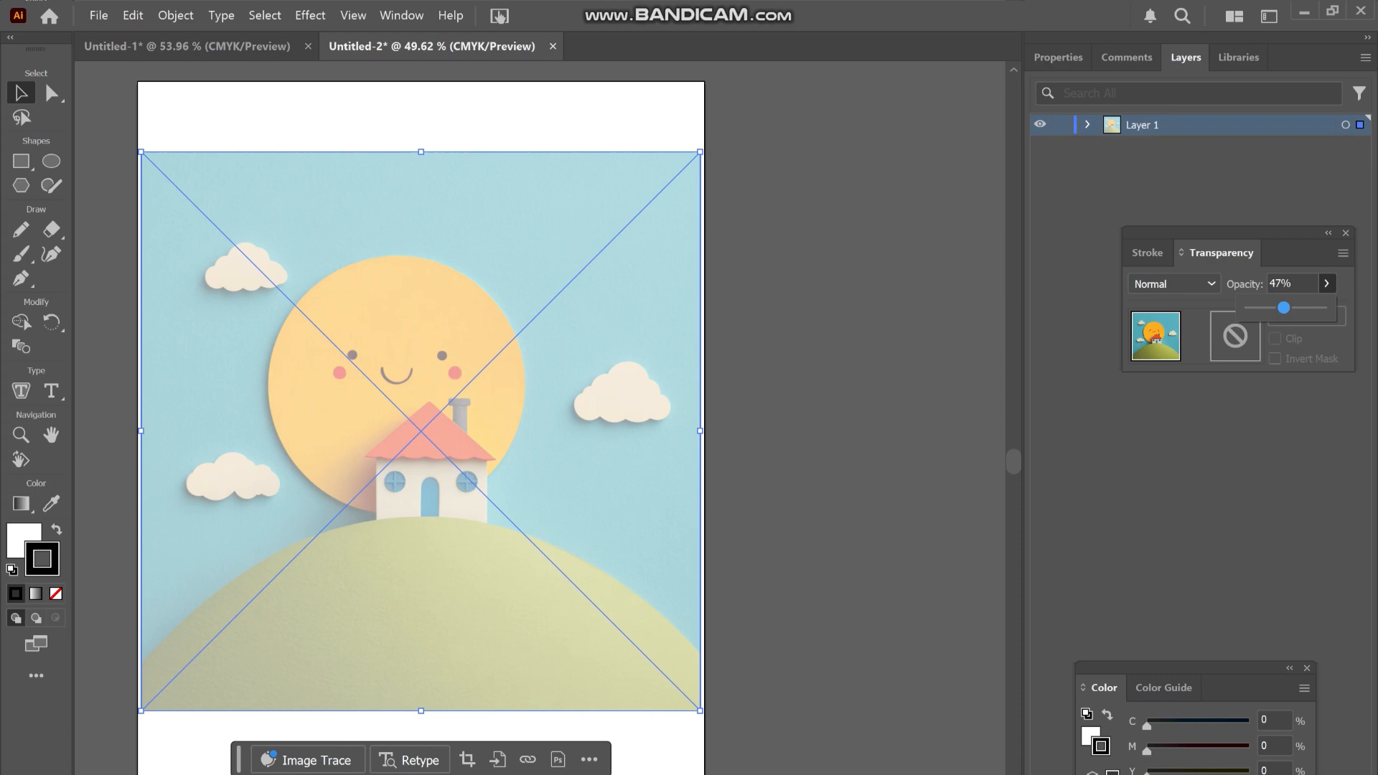
left_click(1345, 233)
Add a new layer above the image and lock Layer 1
left_click_drag(1191, 668, 1103, 450)
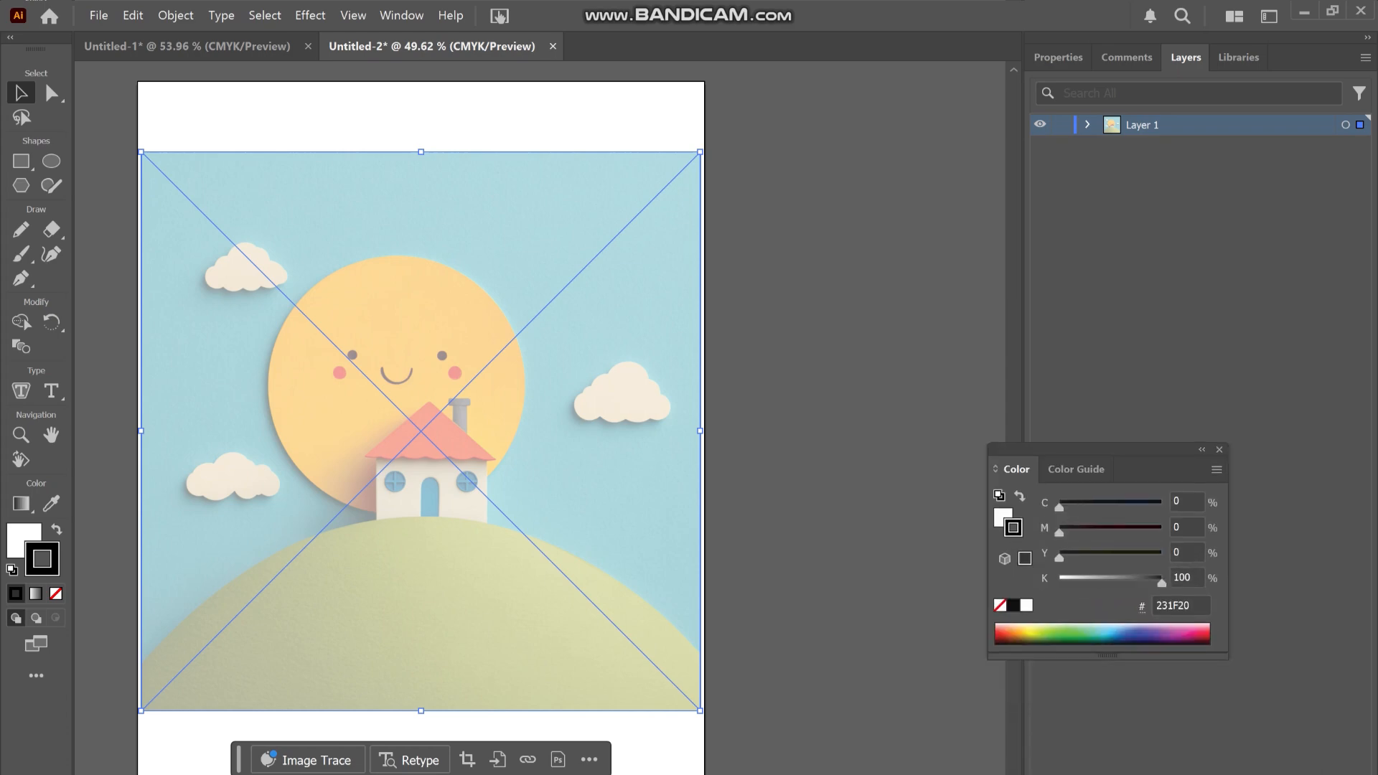
key("ctrl+l")
left_click(1061, 145)
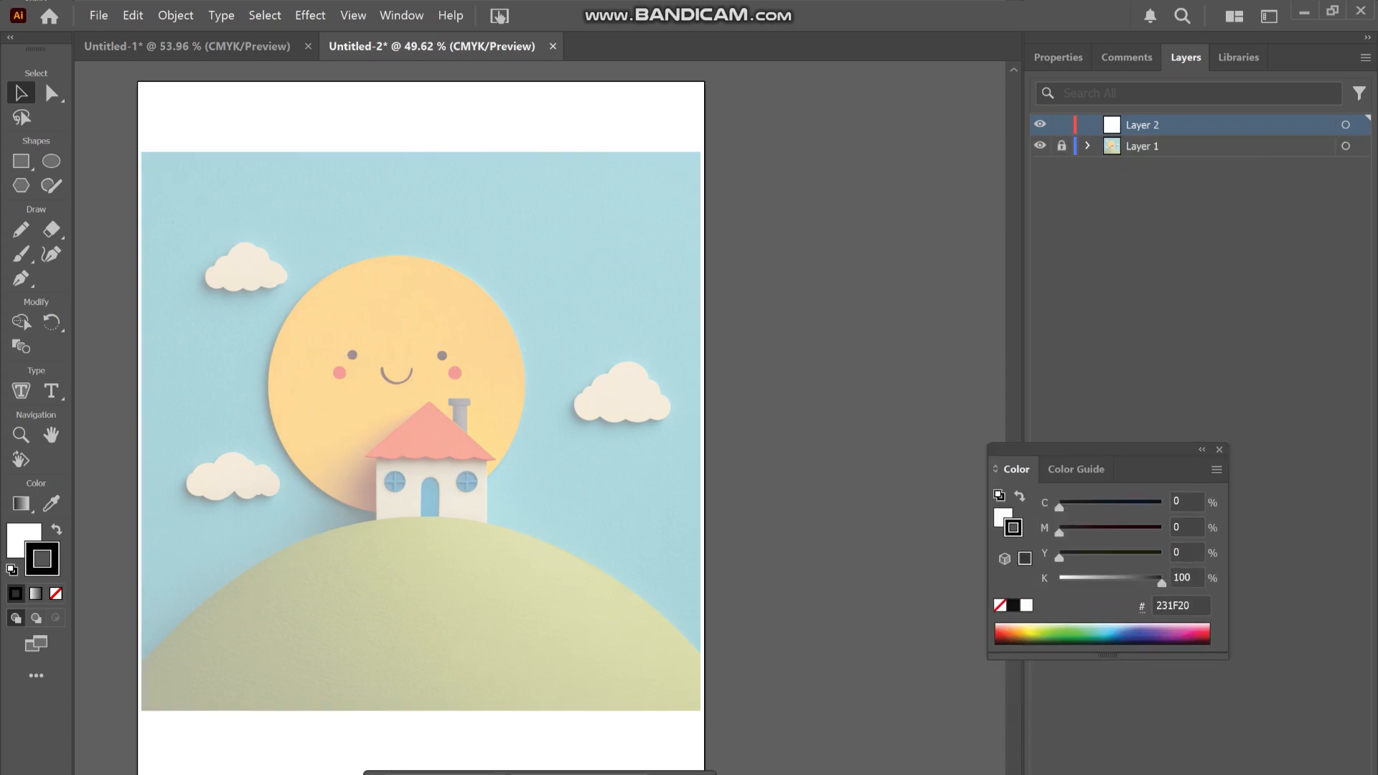
Draw a large ellipse and position it over the sun
left_click(51, 161)
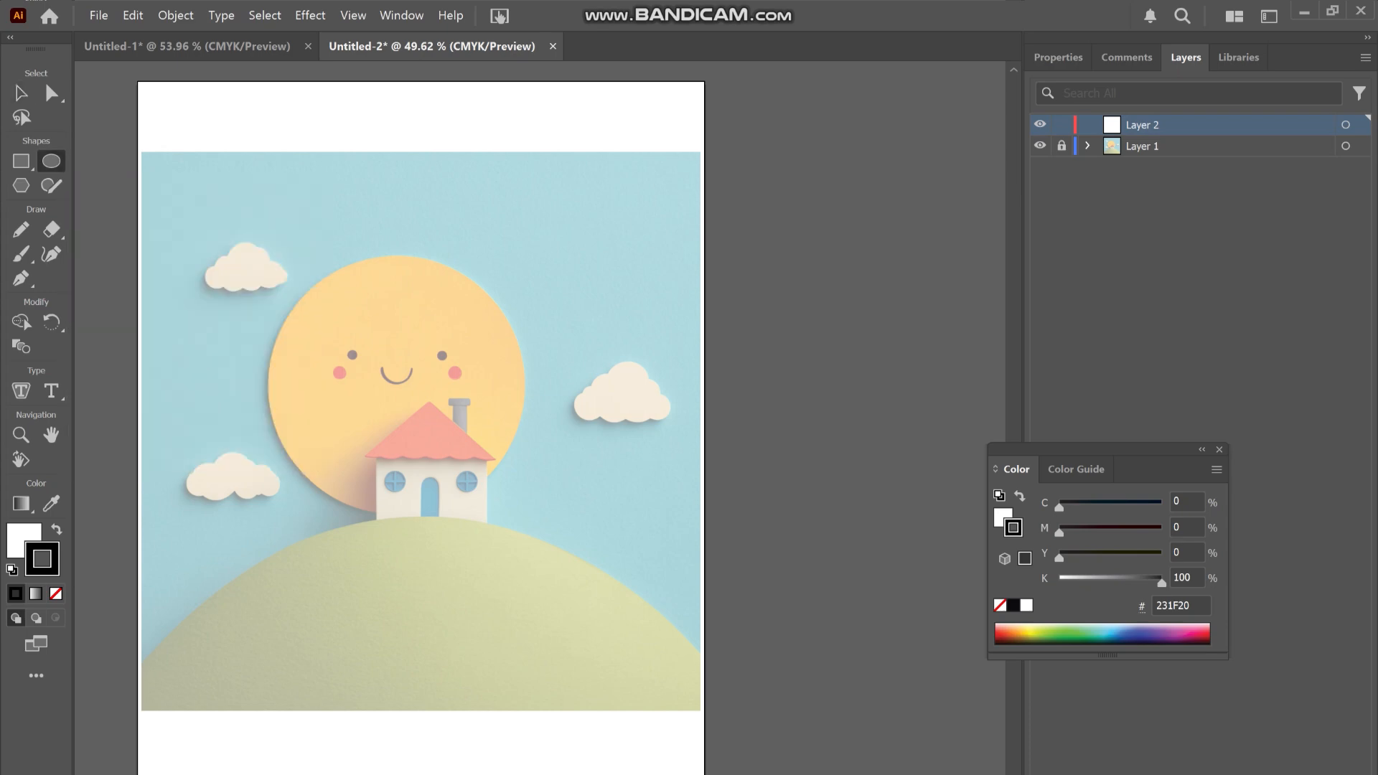
left_click_drag(365, 255, 678, 534)
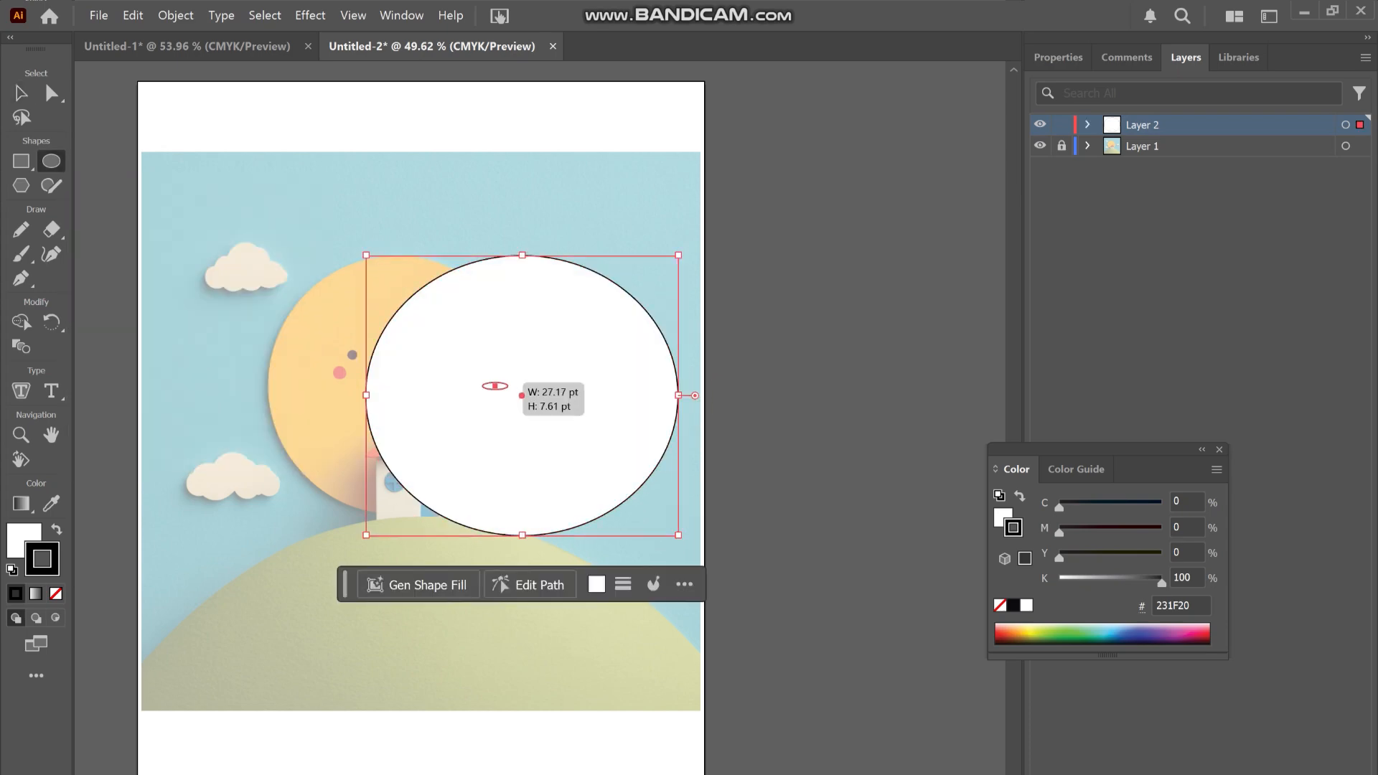
key("ctrl+shift+a")
key("v")
left_click_drag(522, 425, 411, 412)
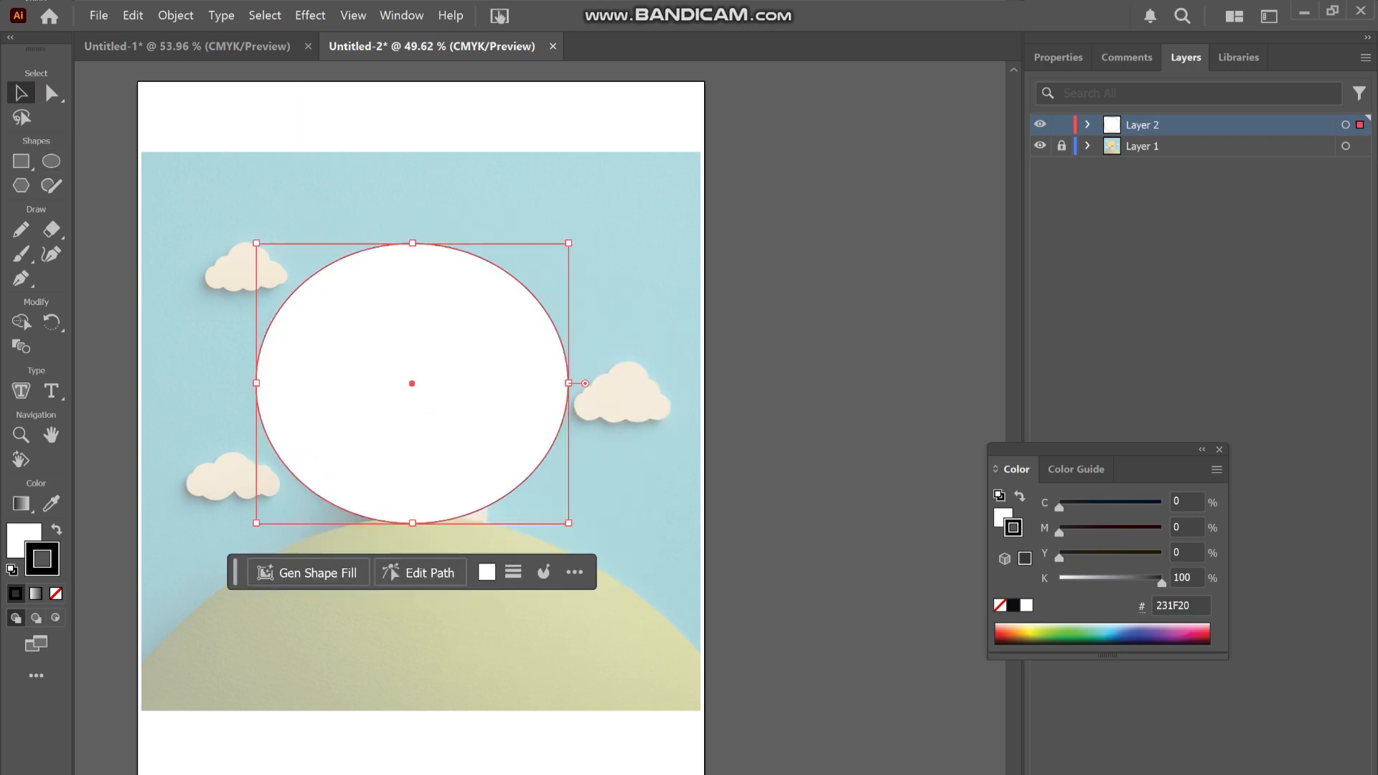
Give the ellipse no fill and a white outline, and fit it as a circle around the sun
key("x")
key("slash")
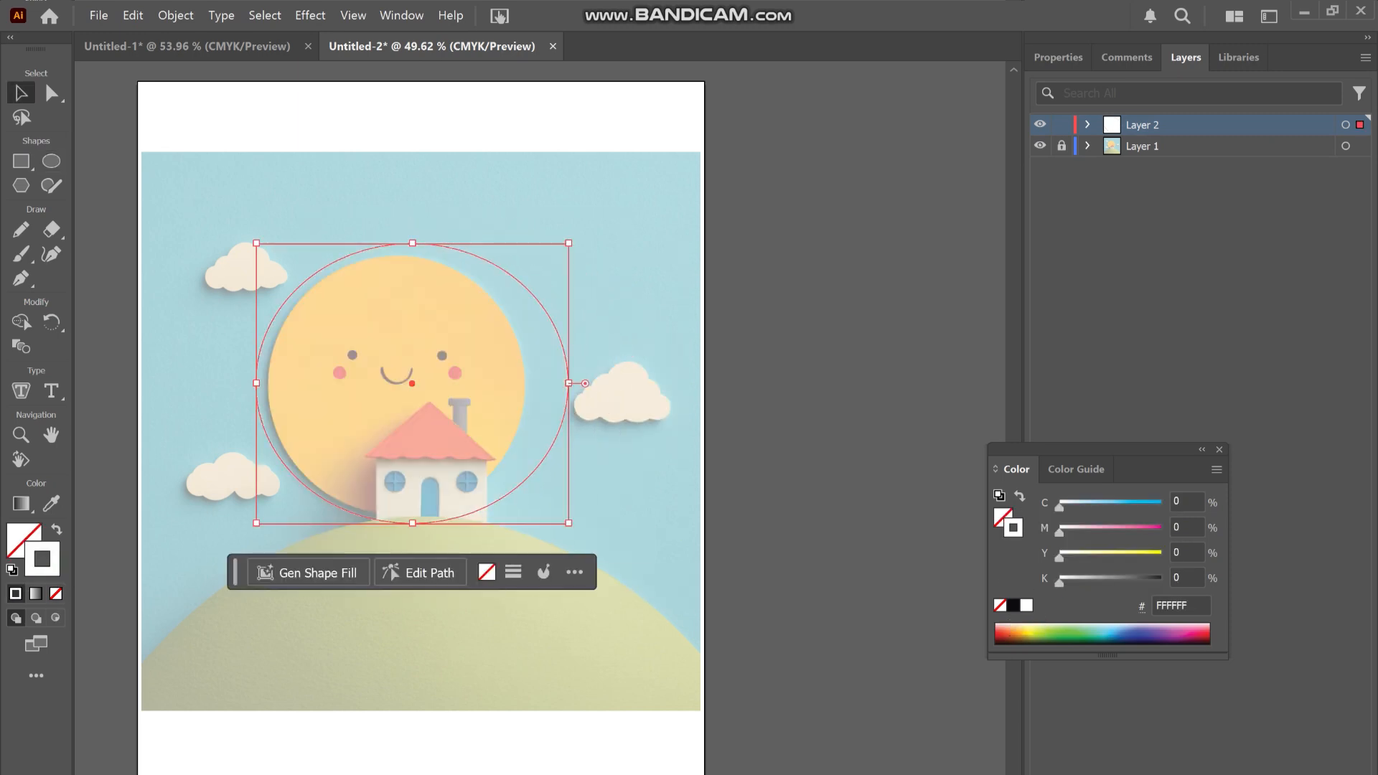
left_click_drag(568, 522, 519, 504)
key("ctrl+shift+a")
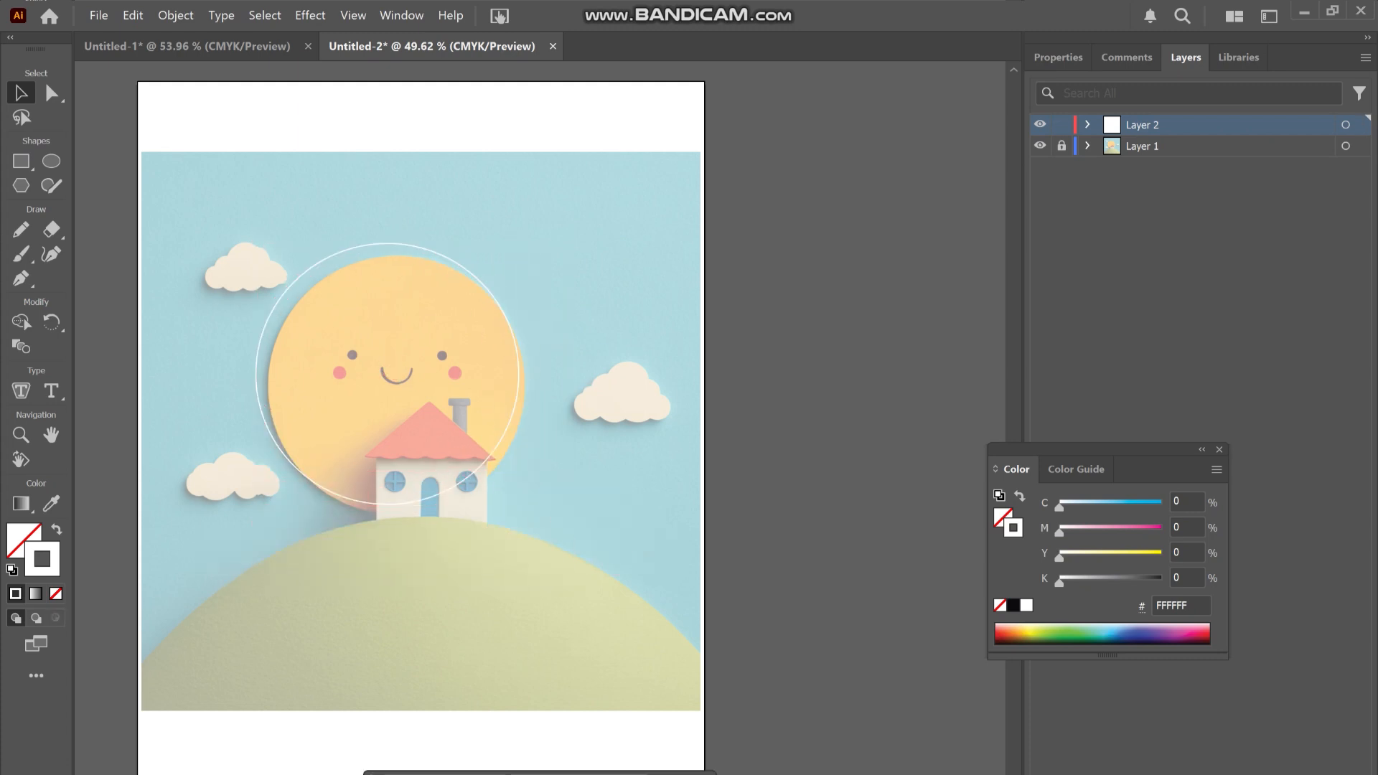
left_click(420, 375)
mouse_move(420, 374)
left_mouse_down()
mouse_move(436, 386)
mouse_move(416, 373)
mouse_move(429, 387)
mouse_move(399, 383)
left_mouse_up()
right_click(399, 383)
left_click(807, 345)
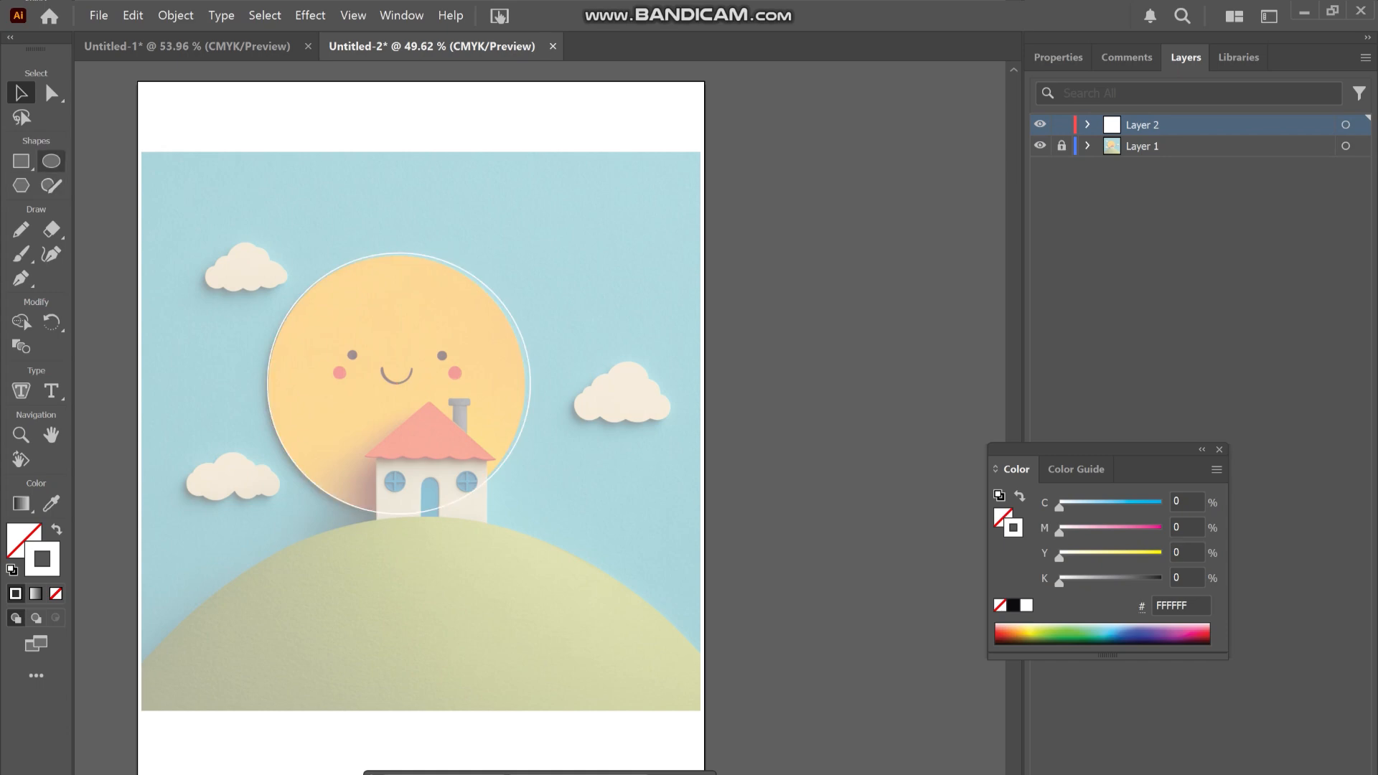
Draw a small outlined ellipse around the sun's left eye
key("l")
mouse_move(341, 337)
left_mouse_down()
mouse_move(364, 345)
mouse_move(348, 335)
mouse_move(344, 349)
left_mouse_up()
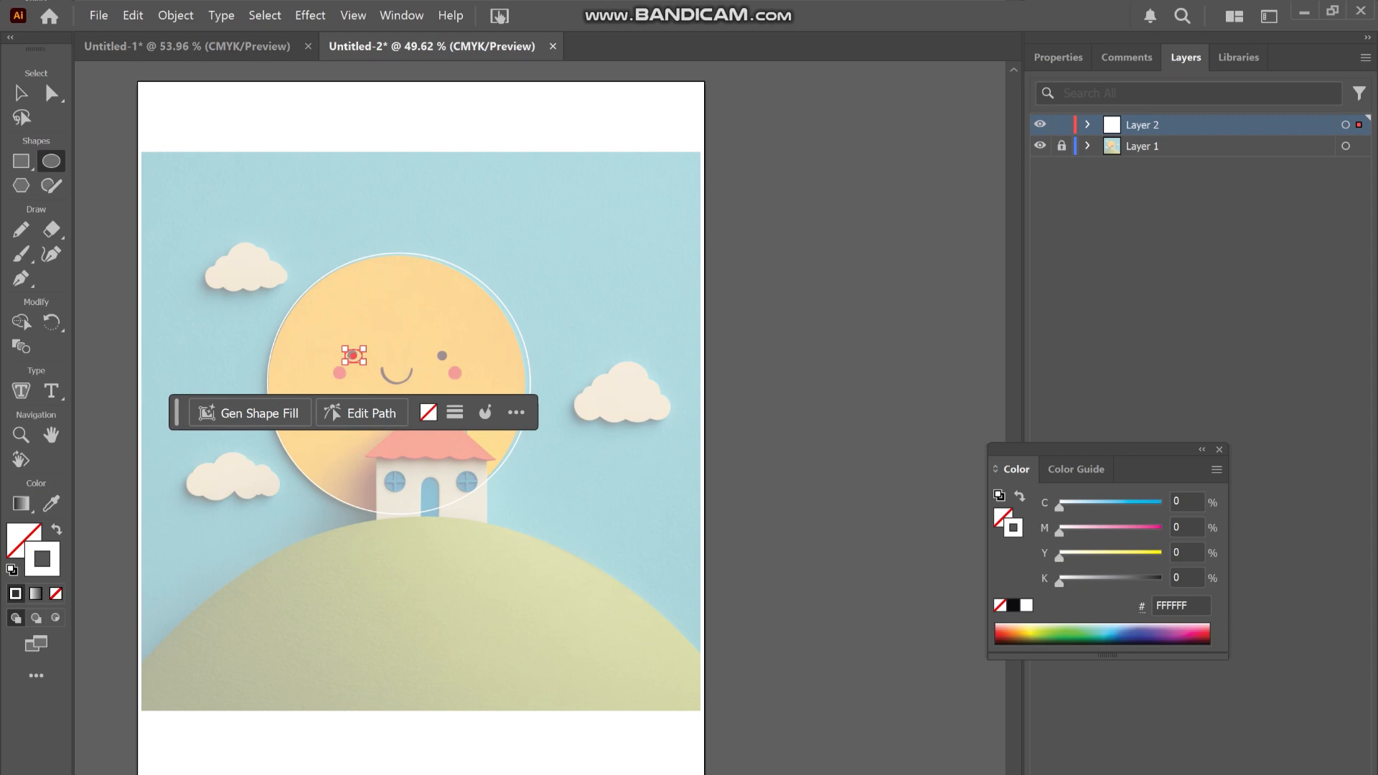
left_click(1061, 124)
scroll(309, 359, "up", 5)
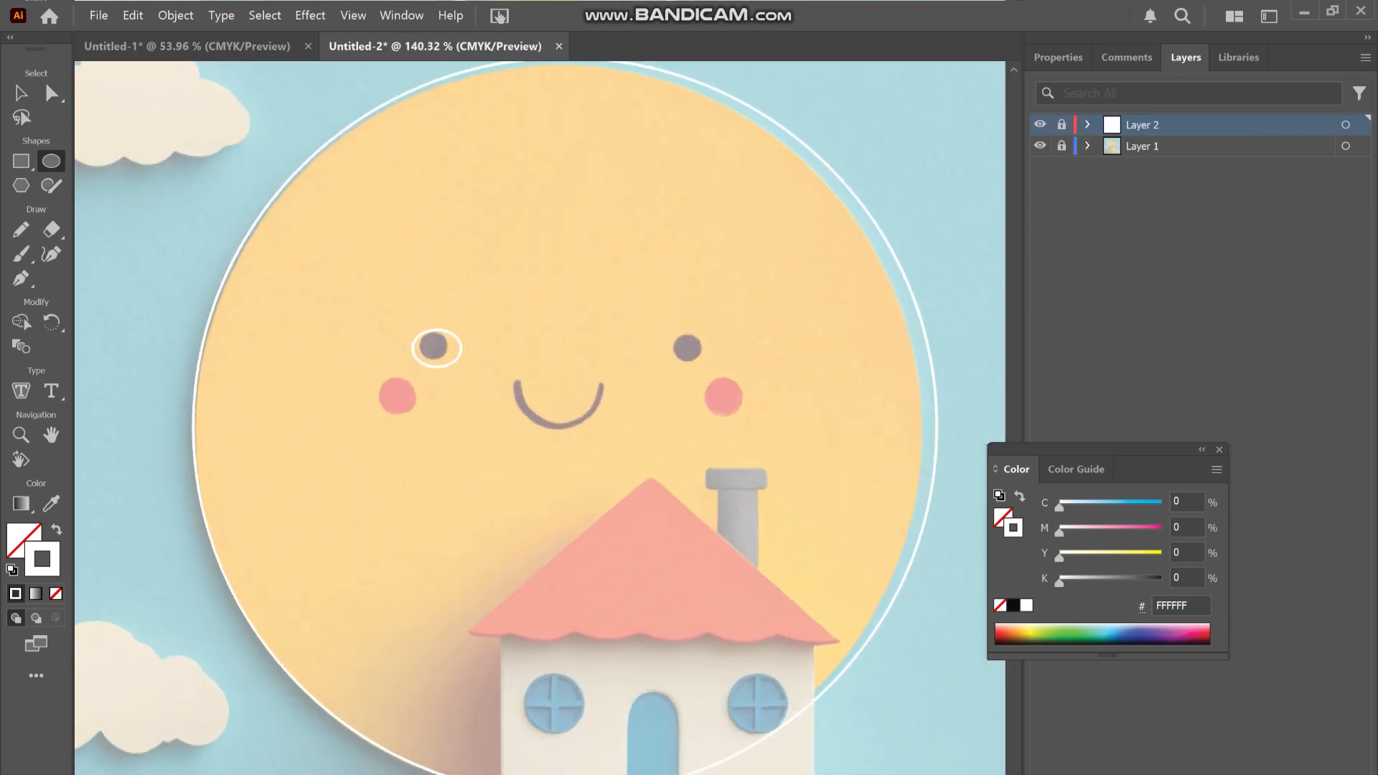
Fit the small ellipse to the left eye and duplicate it onto the right eye and both cheeks
key("v")
left_click(460, 351)
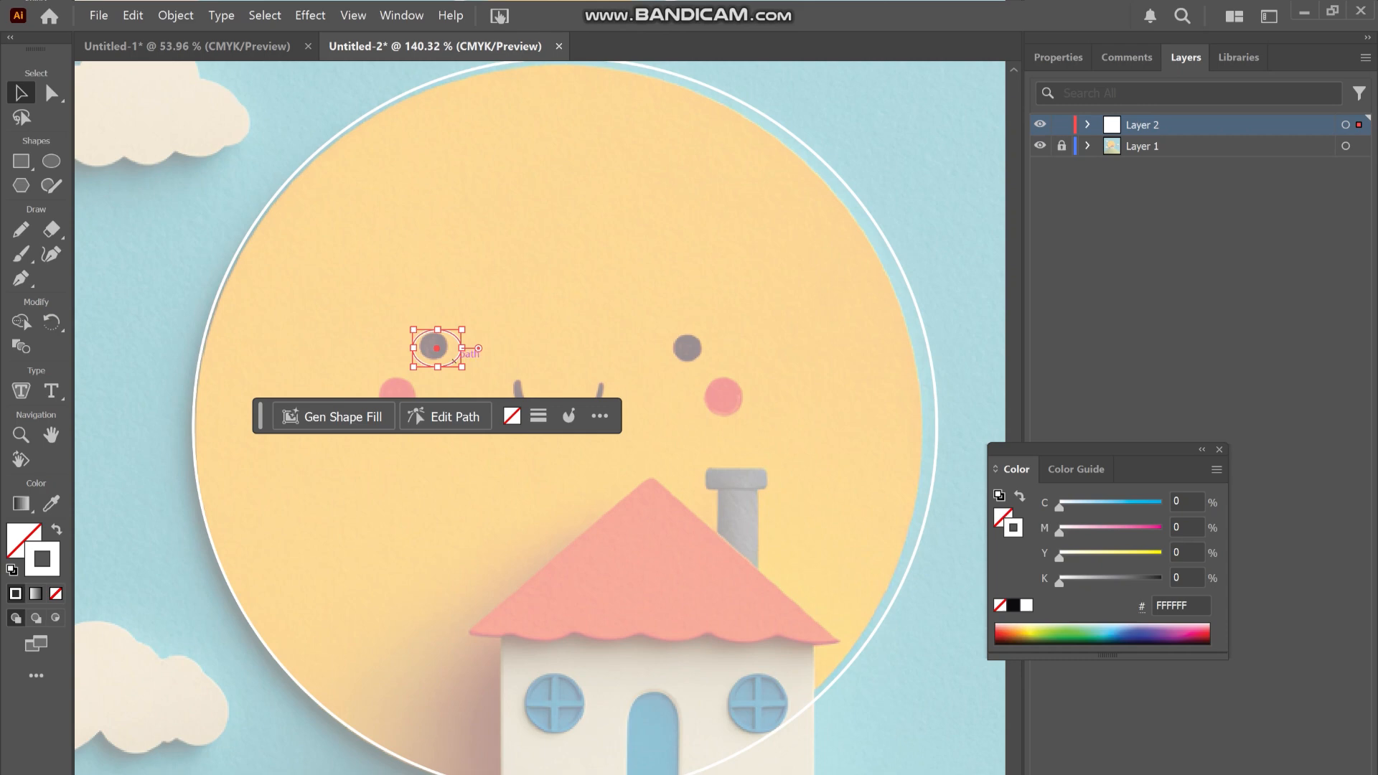
left_click_drag(461, 367, 688, 350)
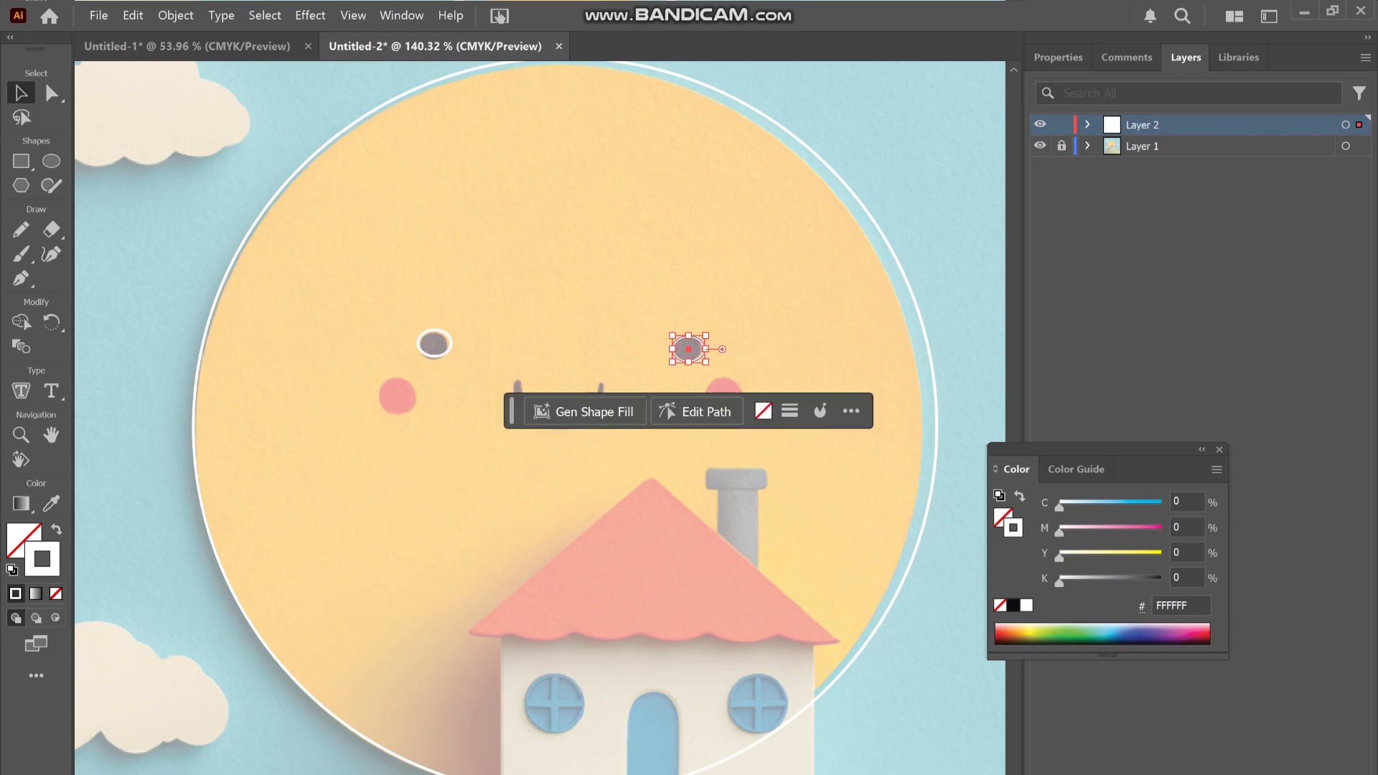
left_click_drag(436, 339, 720, 394)
Trace the sun's smile with the Curvature tool and give the path a black stroke
key("shift+grave")
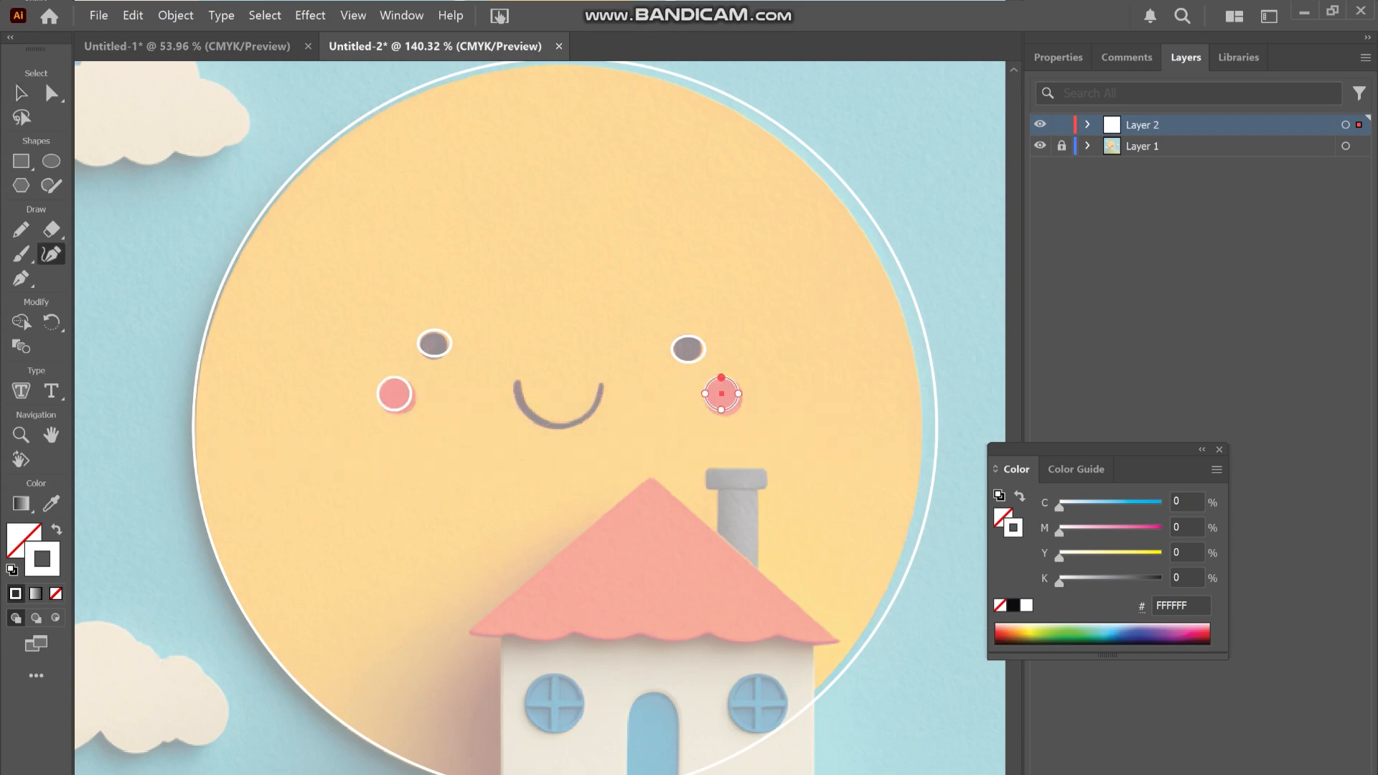
left_click(513, 378)
left_click(602, 381)
mouse_move(564, 413)
left_mouse_down()
mouse_move(571, 422)
mouse_move(532, 423)
left_mouse_up()
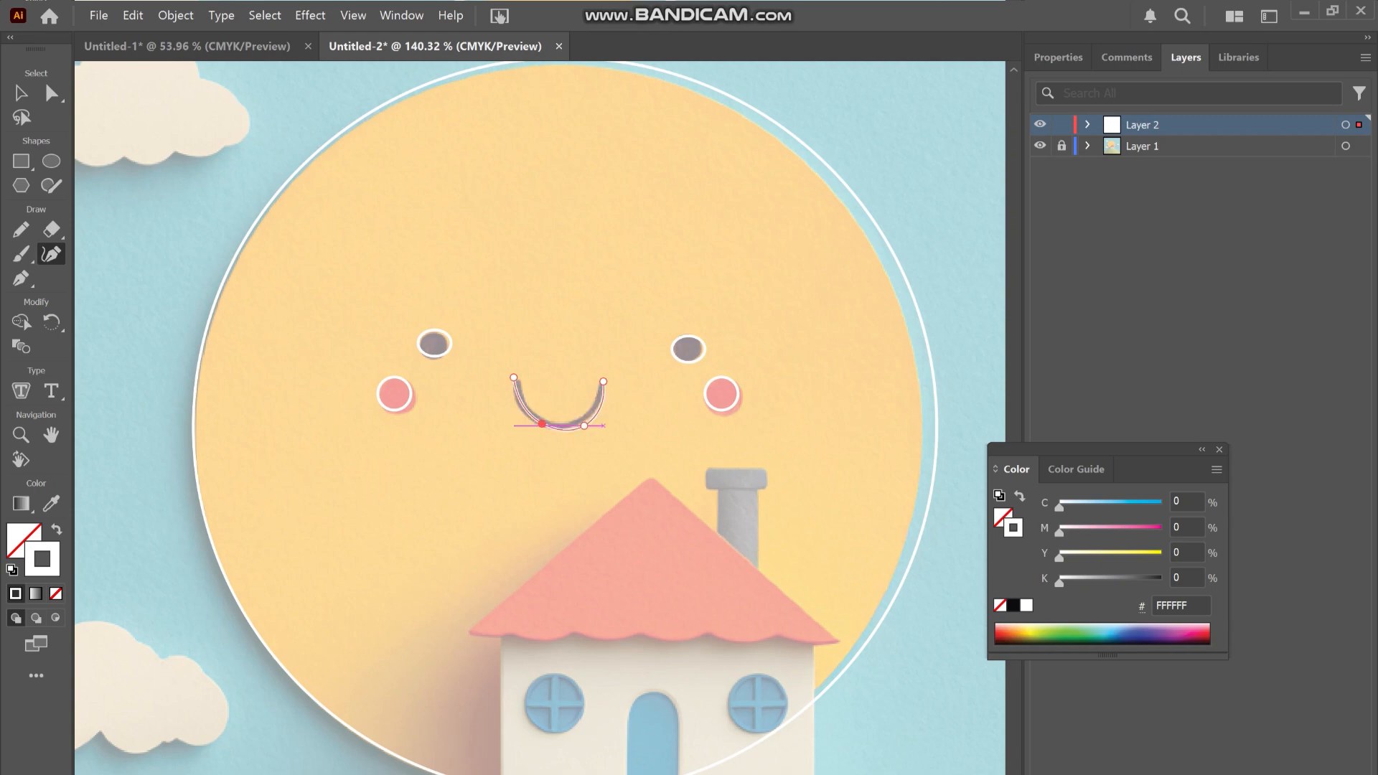
left_click_drag(581, 418, 586, 419)
key("v")
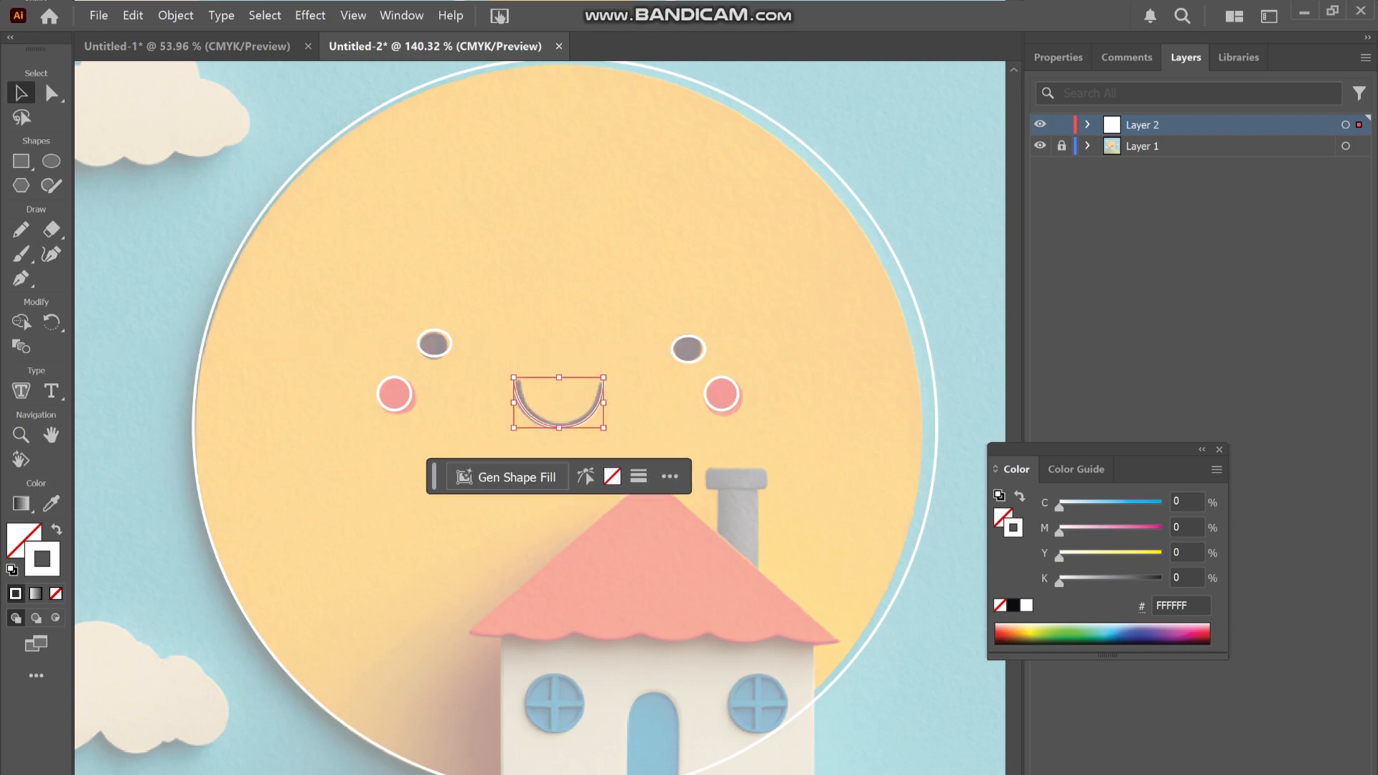
left_click(1013, 605)
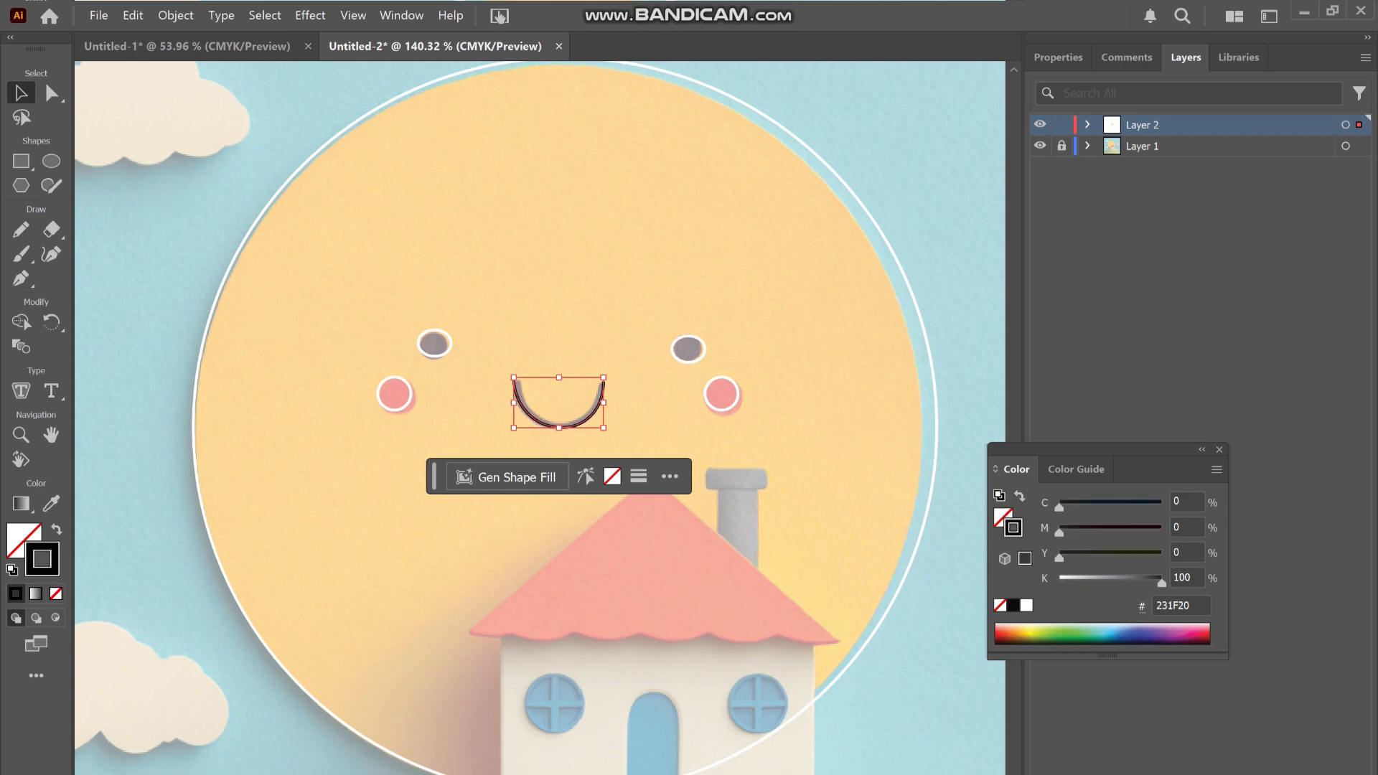
Remove the right cheek circle's outline and give it a reddish-pink fill from the color spectrum
left_click(733, 404)
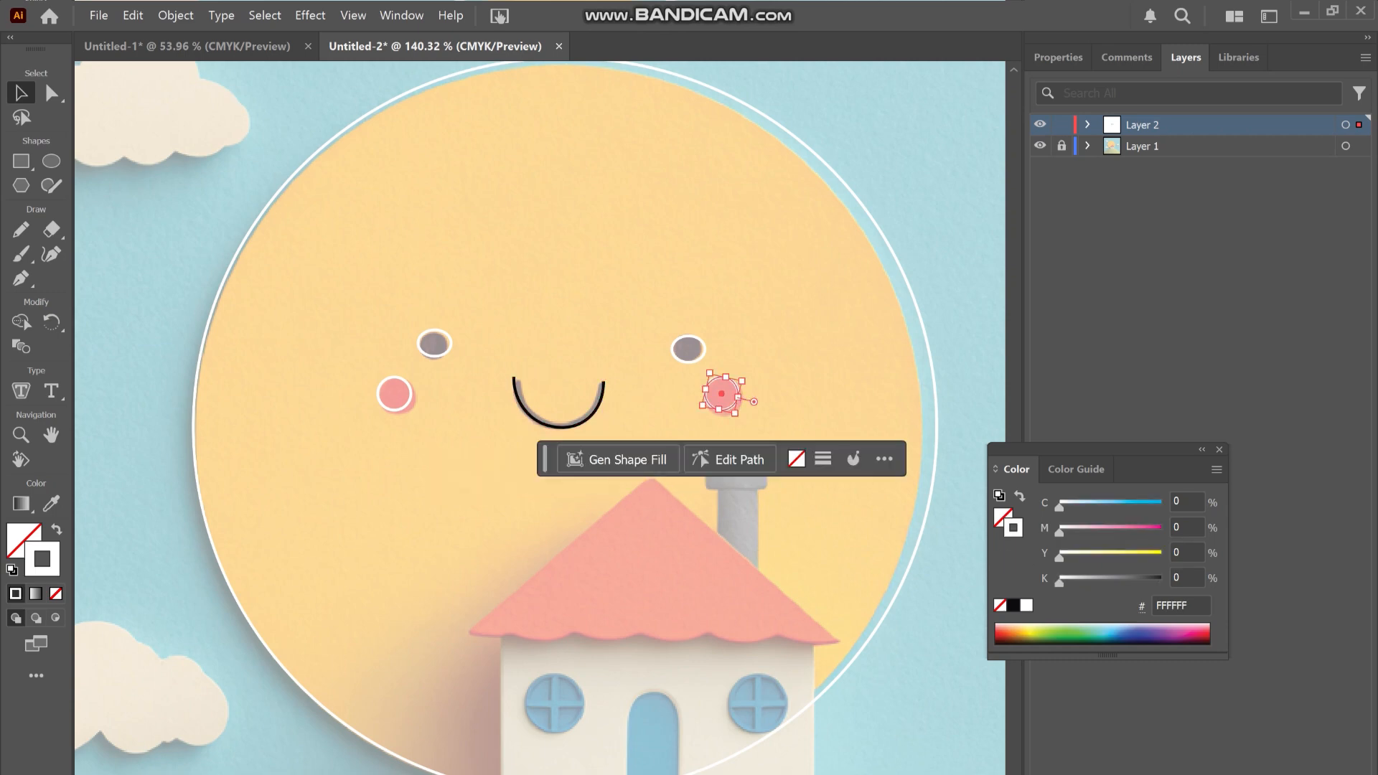
key("slash")
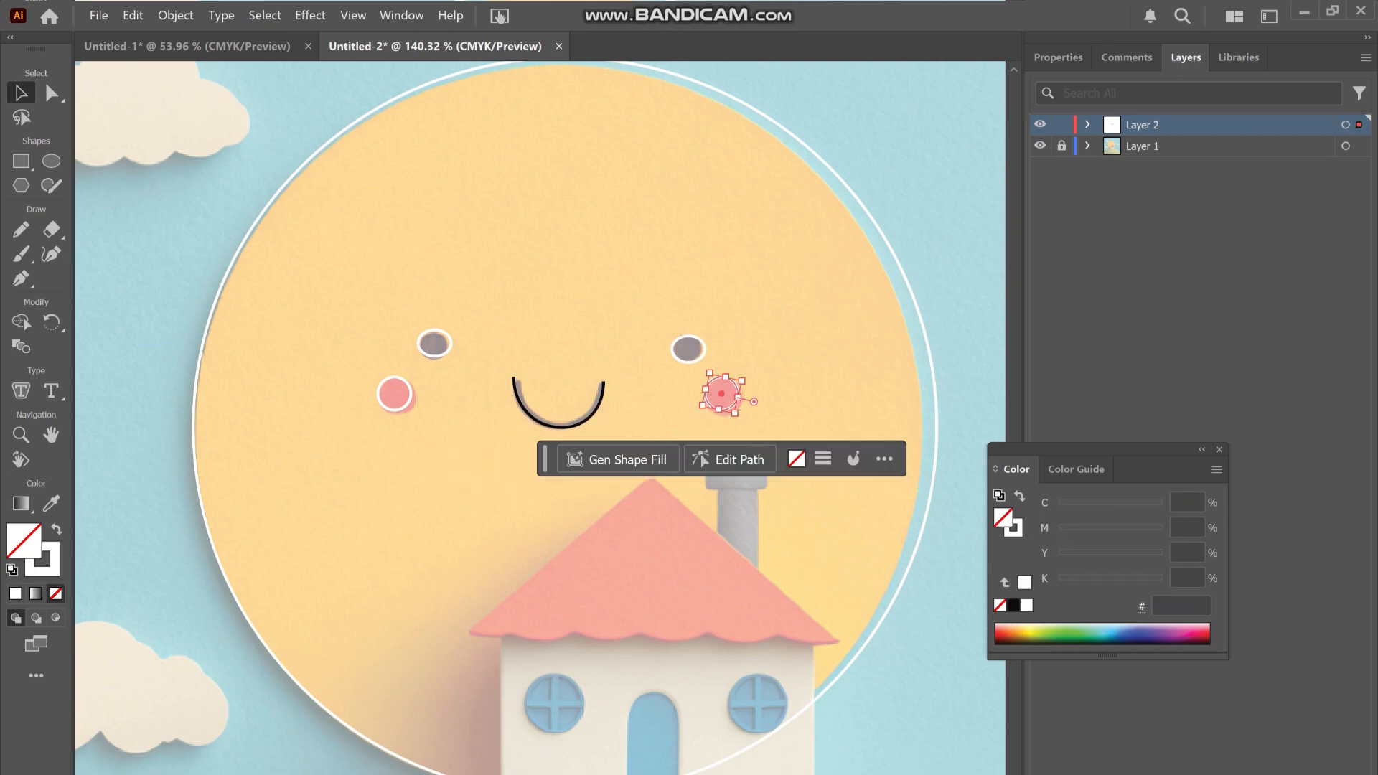
key("x")
key("slash")
left_click(1008, 634)
Try 95% and 82% magenta in the right cheek's fill, and settle on 72%
double_click(1185, 527)
type("95")
key("Return")
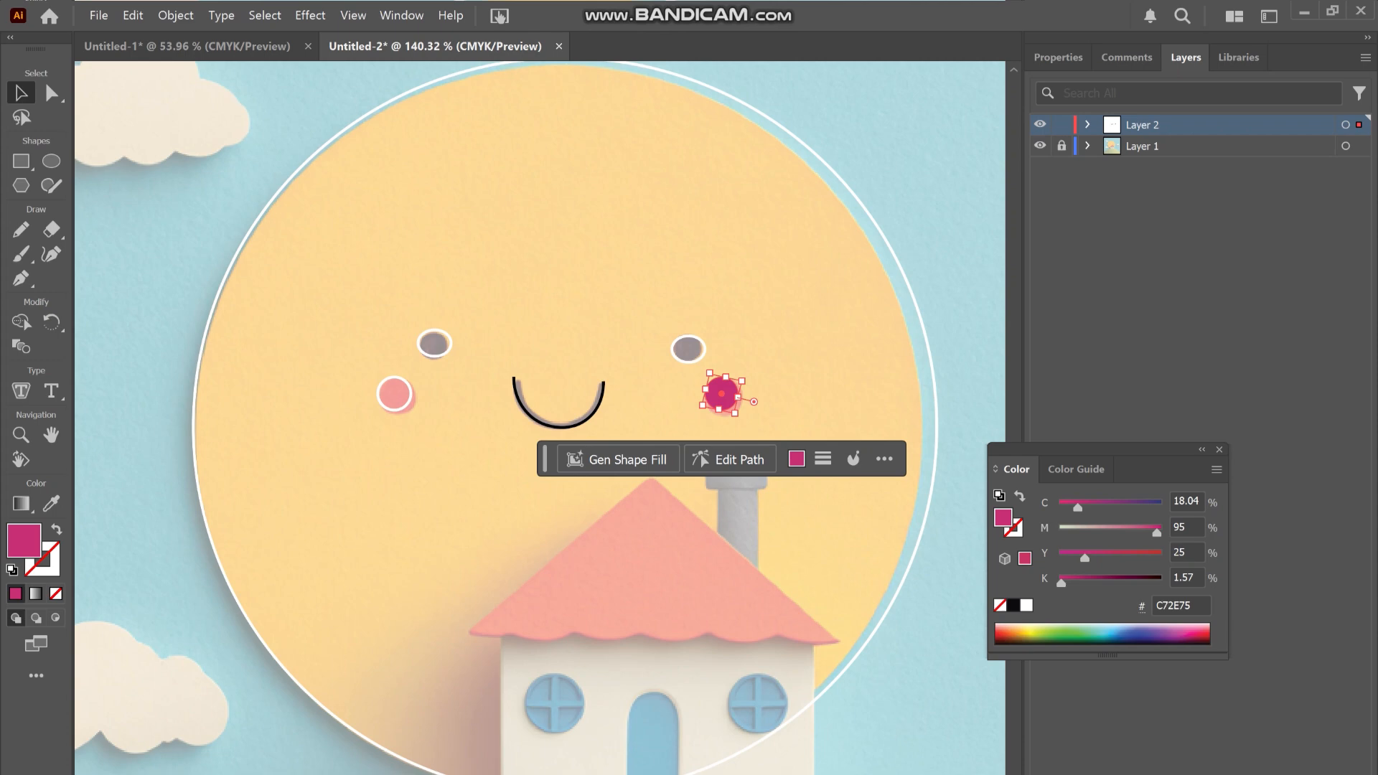
type("82")
key("Return")
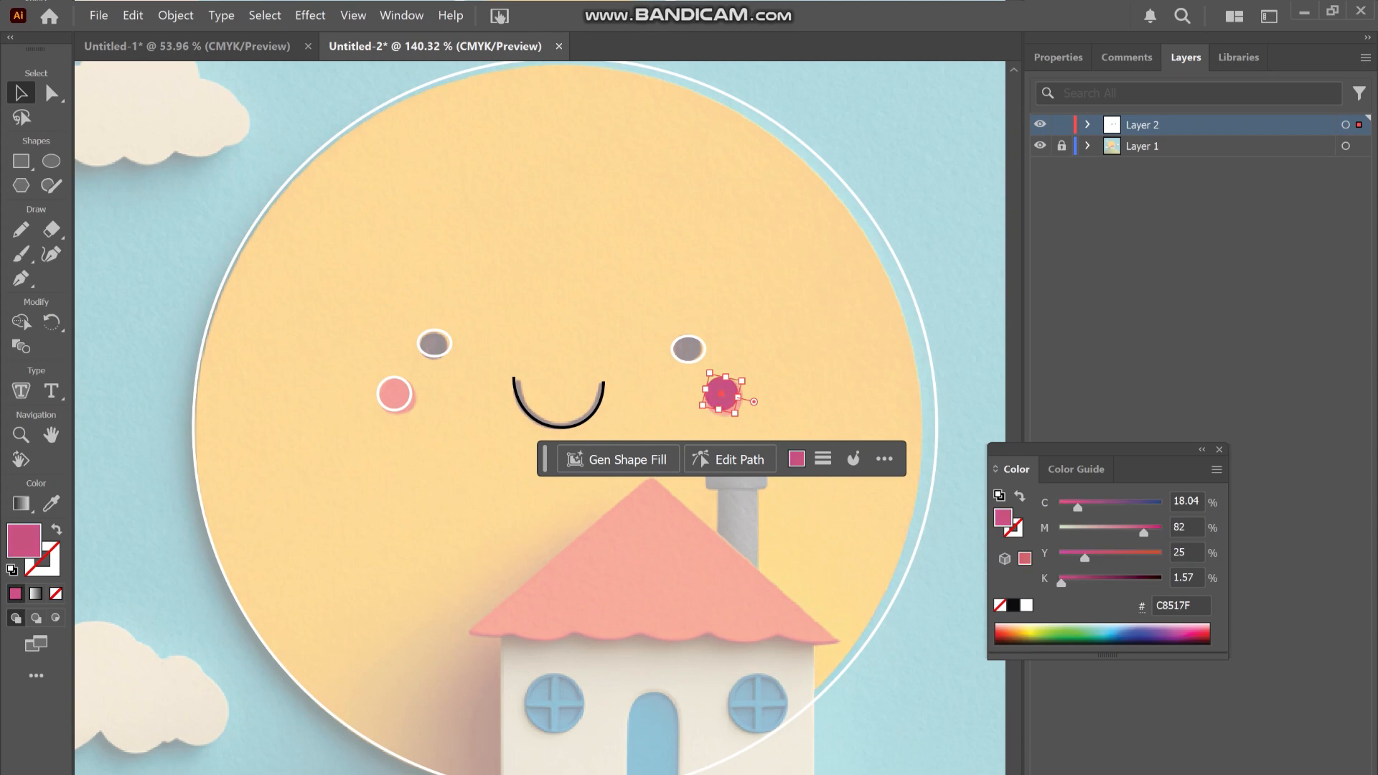
type("72")
key("Return")
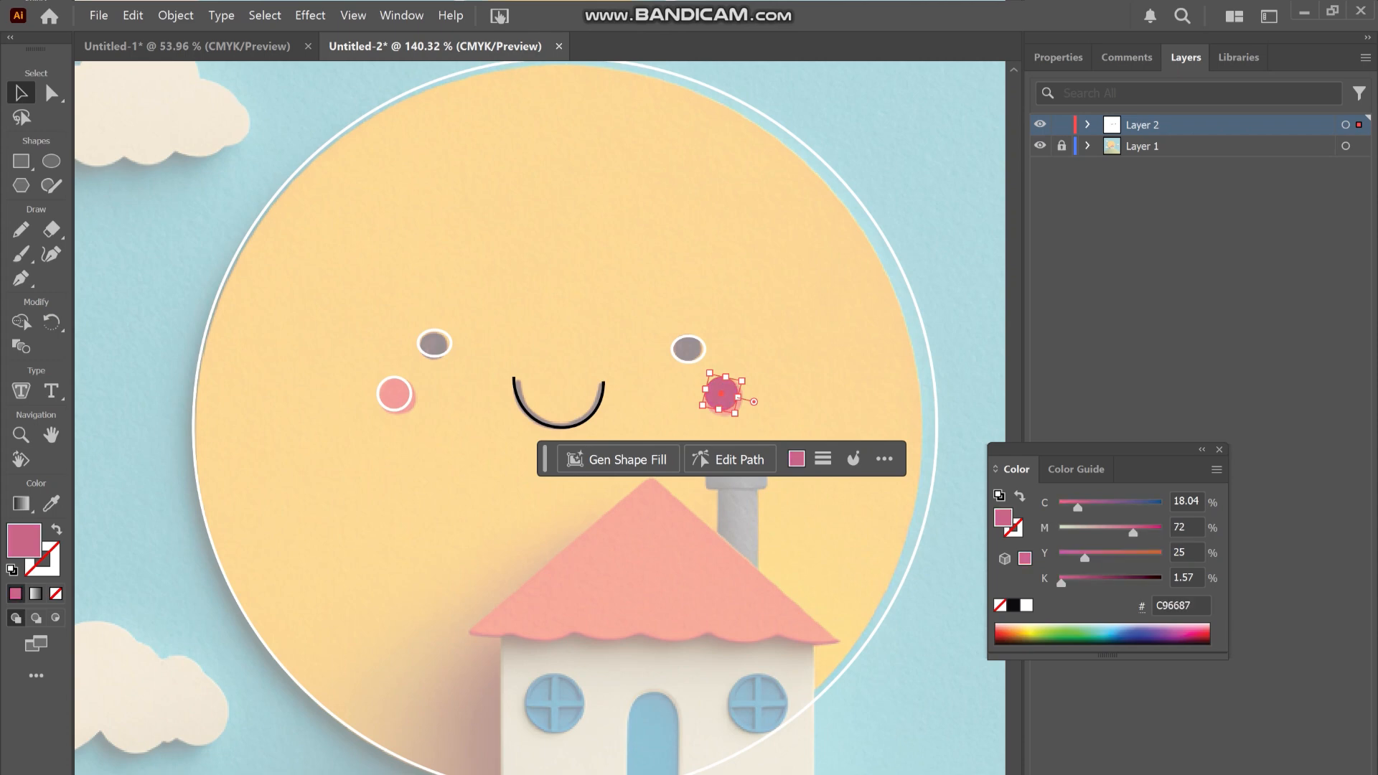
Copy the right cheek's pink fill and missing outline to the left cheek with the Eyedropper
left_click(51, 503)
key("v")
left_click(394, 393)
left_click(721, 393)
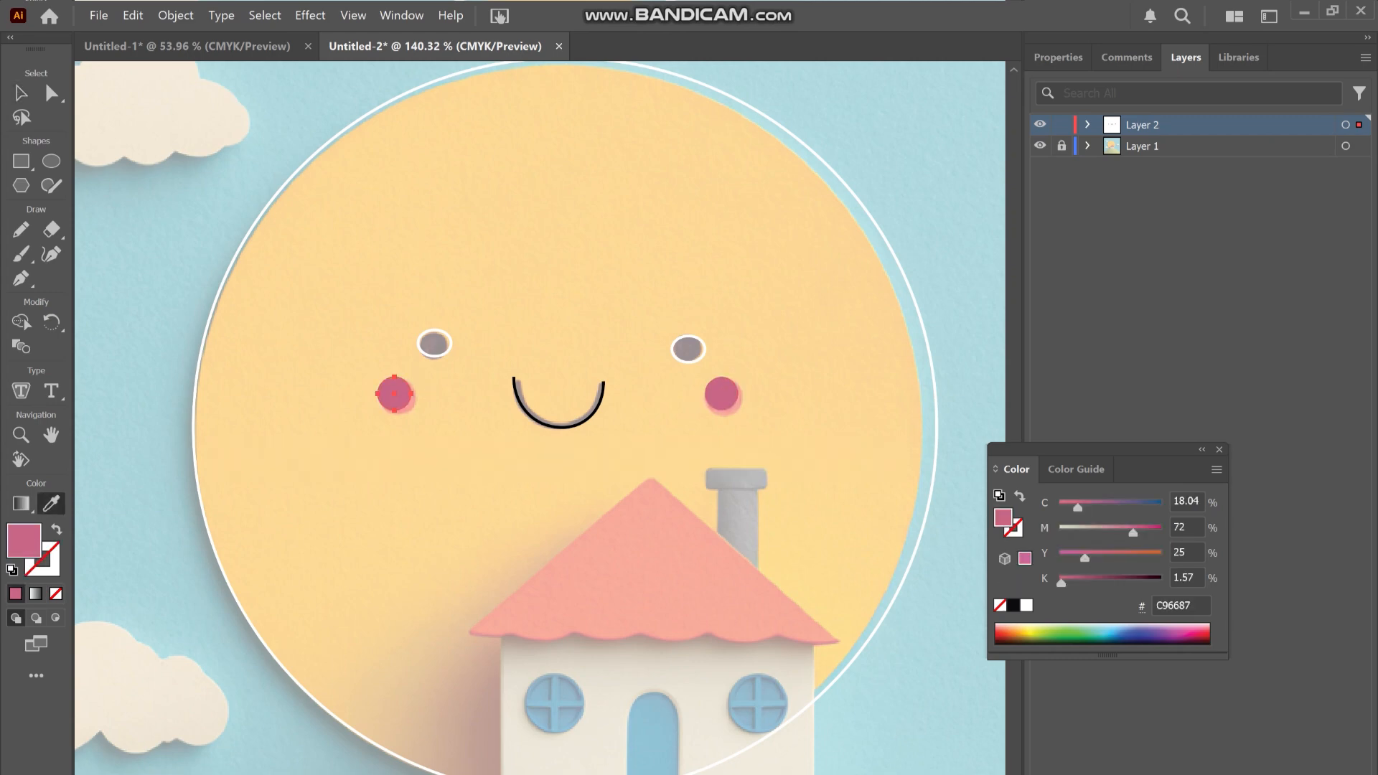
Fill the left eye ellipse with black and remove its white outline
key("v")
left_click(434, 343)
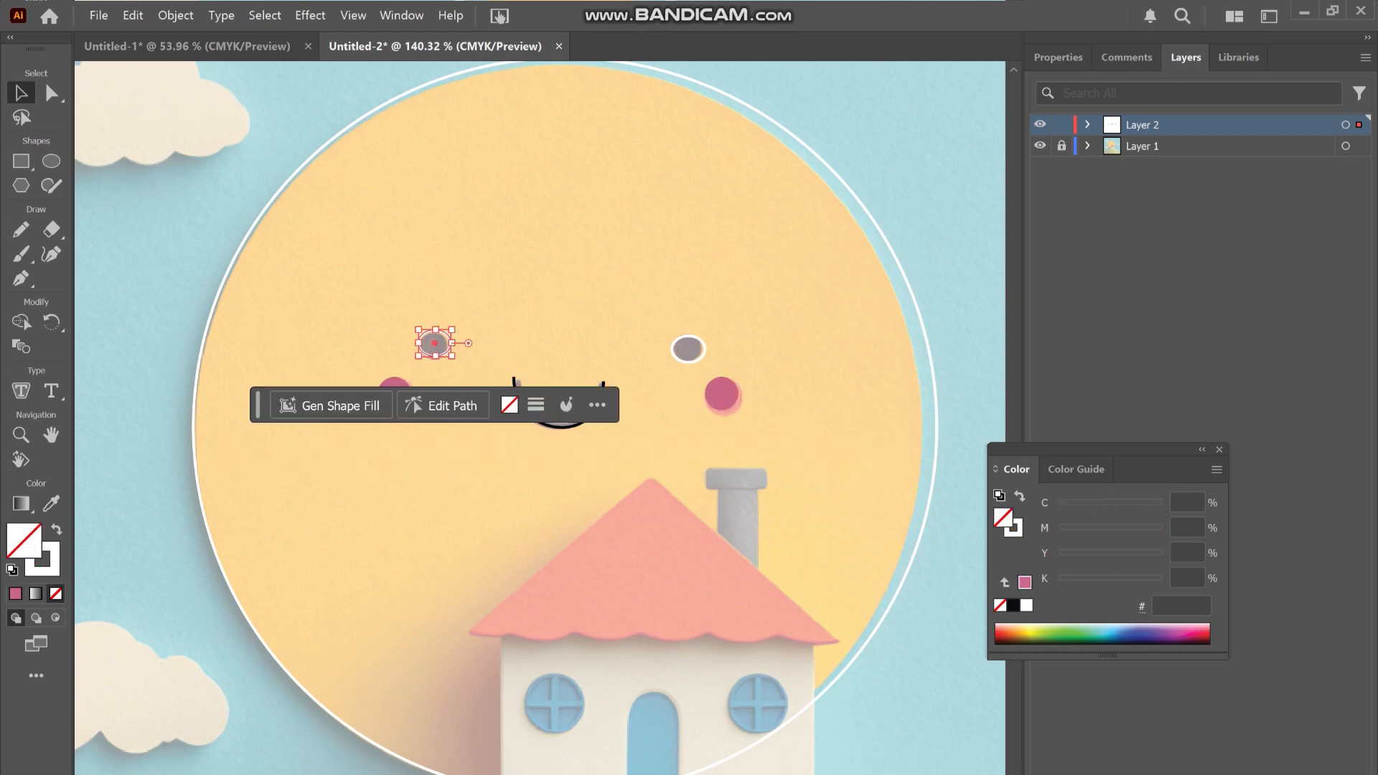
left_click(1012, 604)
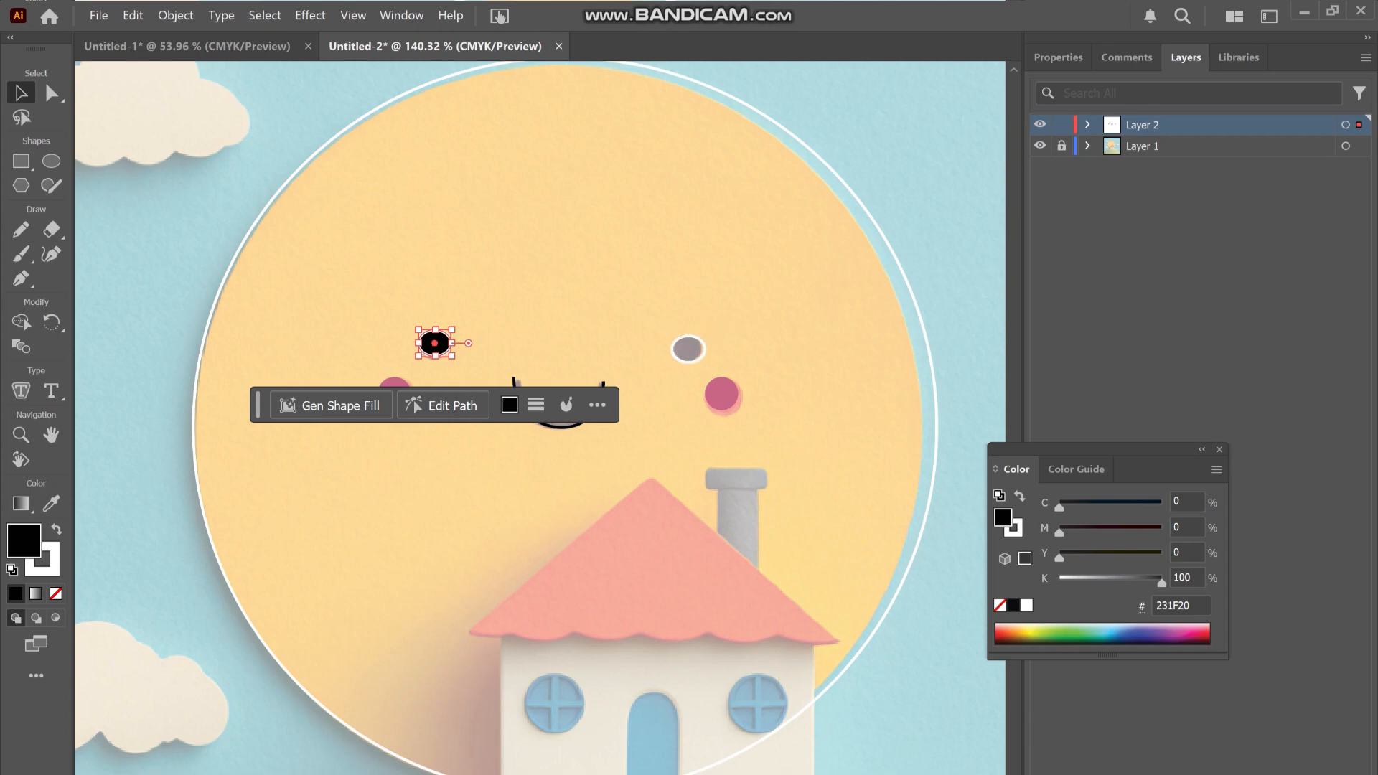
key("shift+x")
key("slash")
key("shift+x")
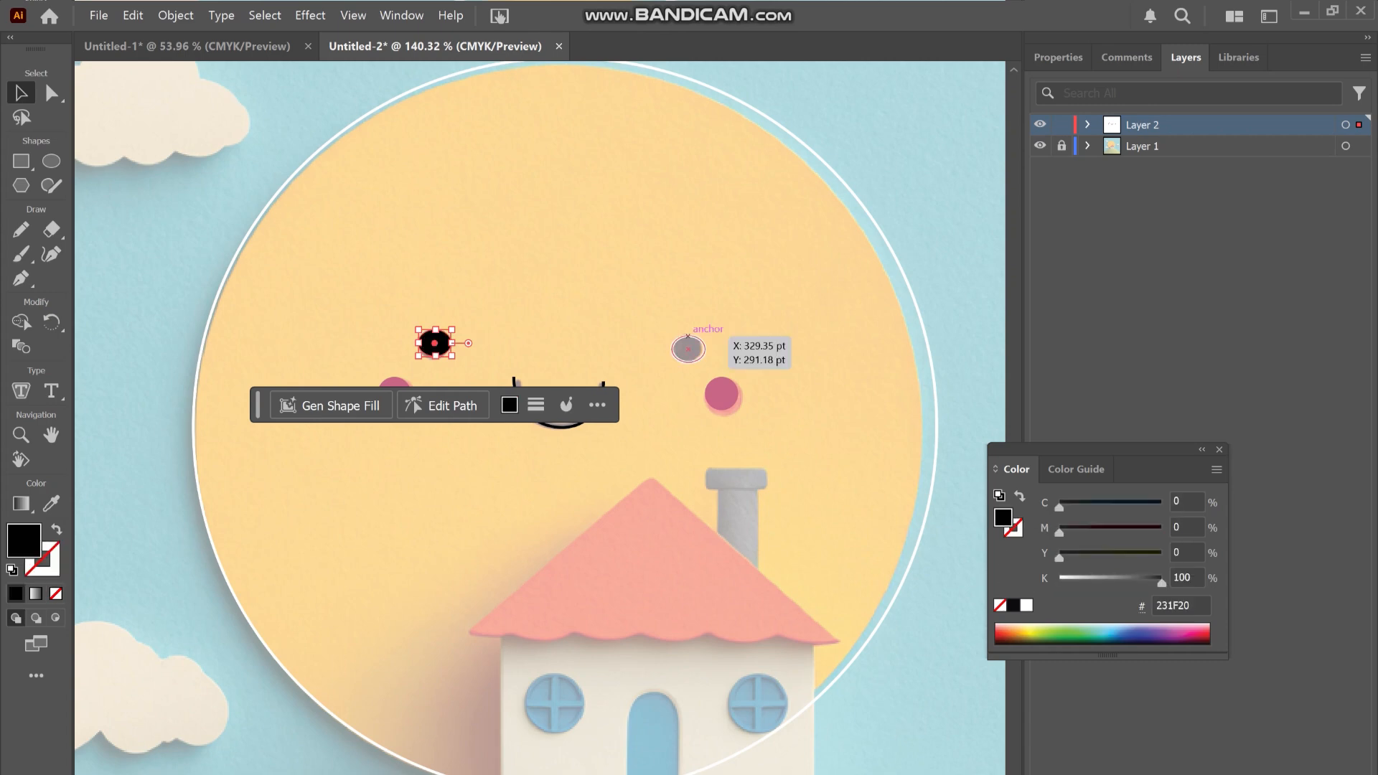
Sample the left eye's black appearance onto the right eye ellipse with the Eyedropper
left_click(688, 349)
key("i")
left_click(434, 343)
Fill the large sun circle with yellow FFCE18
key("v")
left_click(790, 133)
mouse_move(1037, 633)
left_mouse_down()
mouse_move(1017, 636)
mouse_move(1053, 635)
mouse_move(1037, 630)
left_mouse_up()
left_click(1185, 501)
type("22")
key("Return")
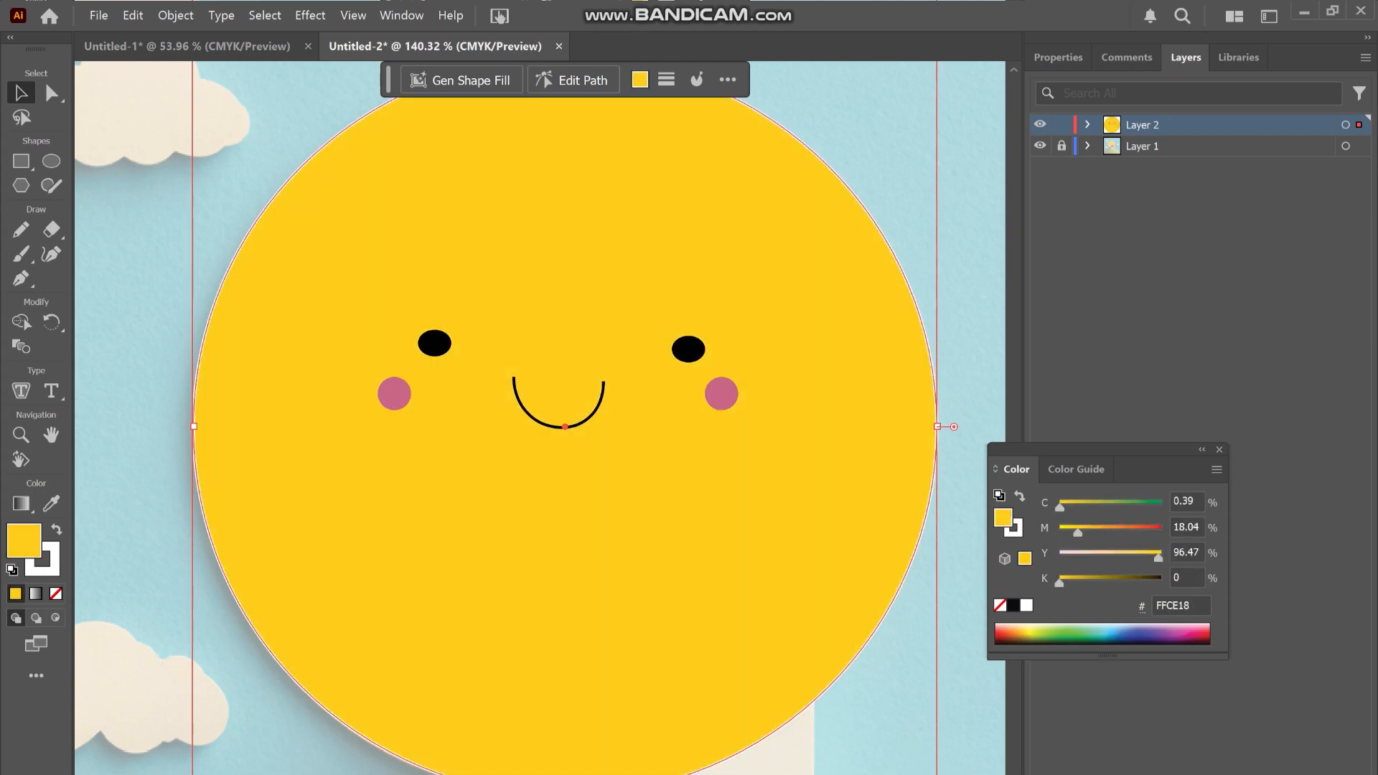
Expand Layer 2, then hide and lock the yellow sun ellipse
left_click(1087, 125)
left_click(1039, 251)
left_click(1062, 251)
scroll(538, 409, "down", 4)
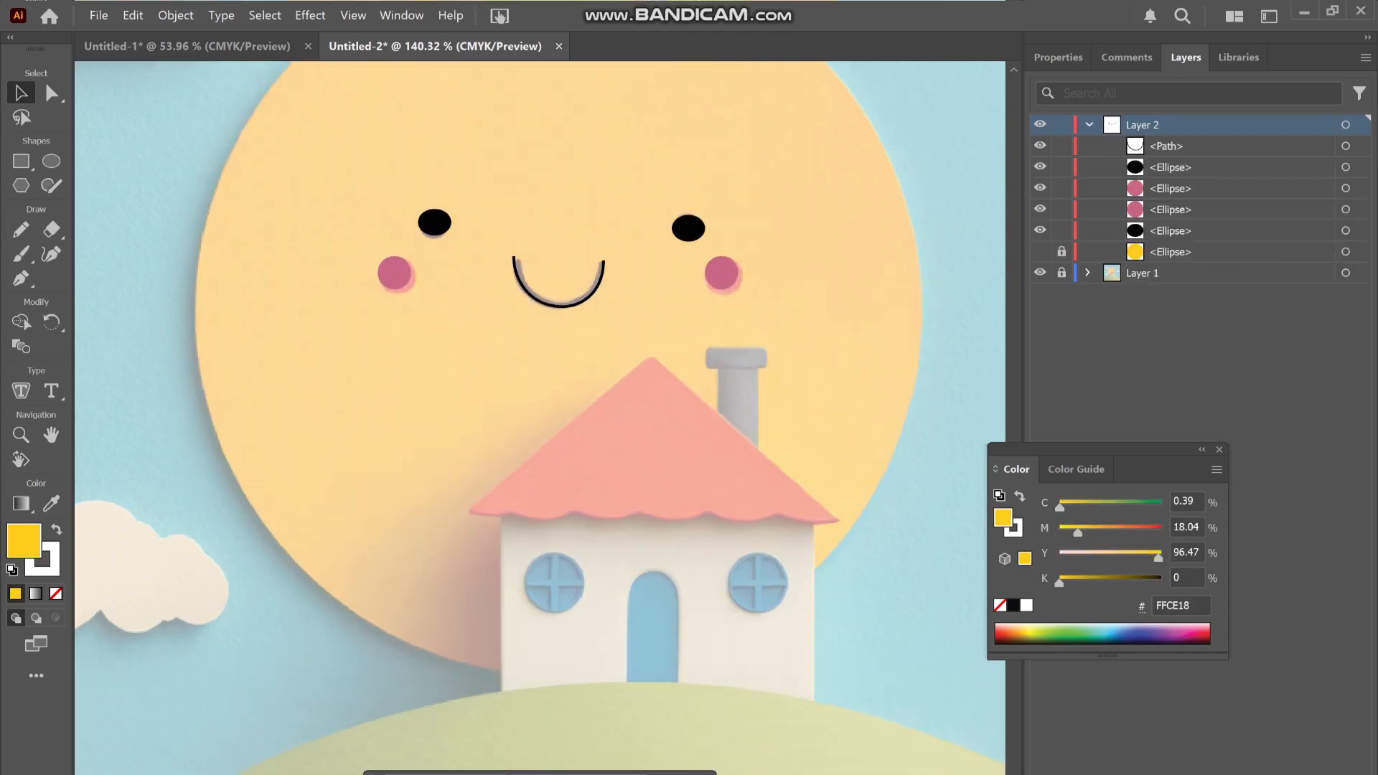
Trace the house roof with its scalloped lower edge as a closed path using the Pen tool
left_click(21, 278)
left_click(650, 332)
left_click(838, 495)
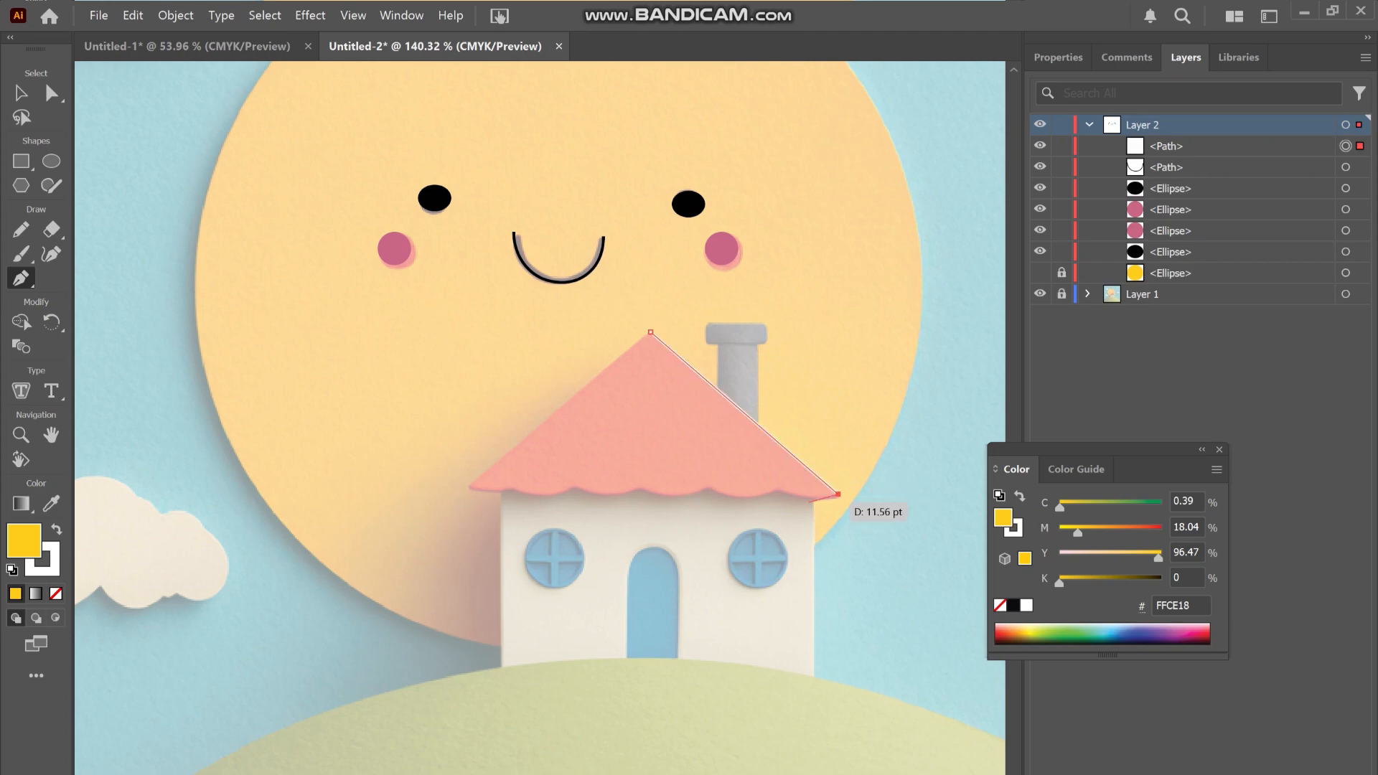
left_click_drag(778, 491, 780, 481)
left_click(751, 500)
left_click(705, 490)
left_click(671, 500)
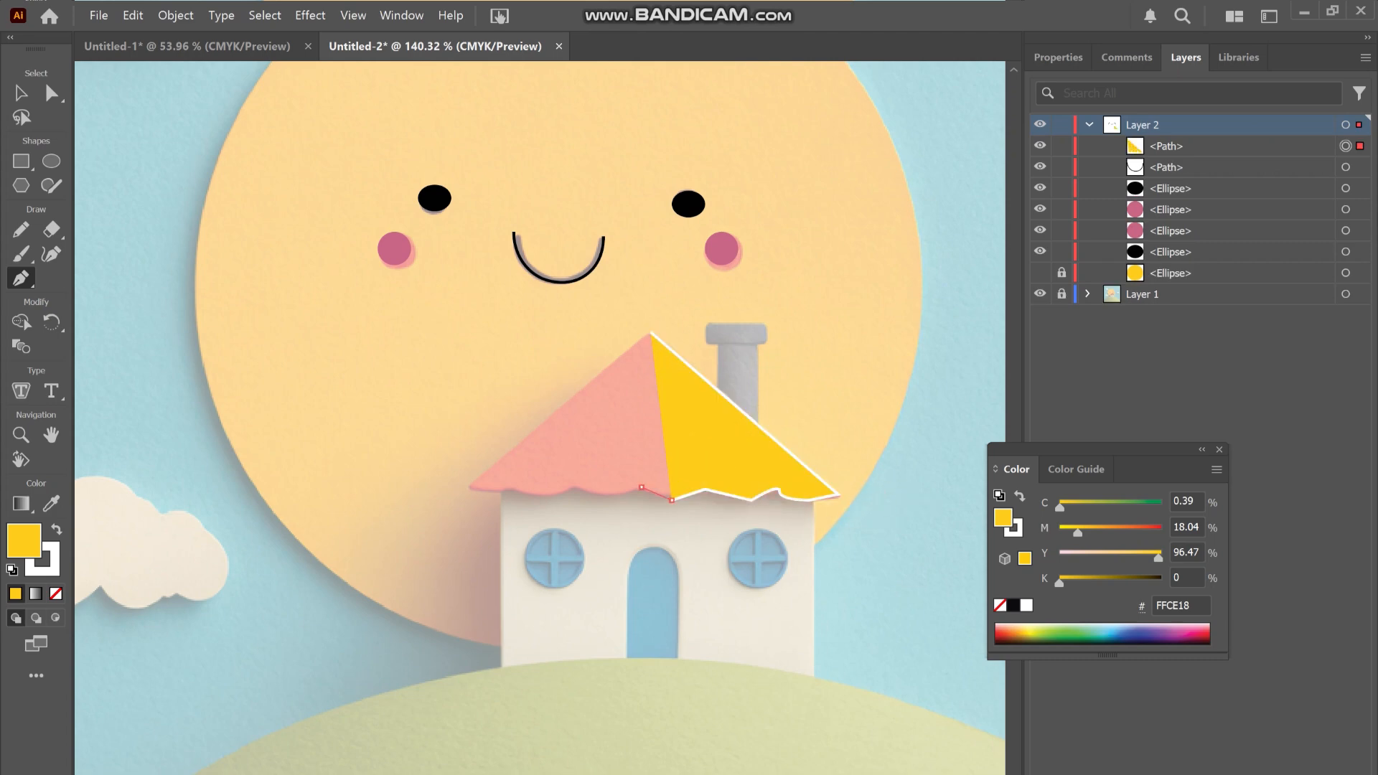
left_click(641, 488)
left_click(569, 487)
left_click(545, 493)
left_click(513, 484)
left_click(473, 485)
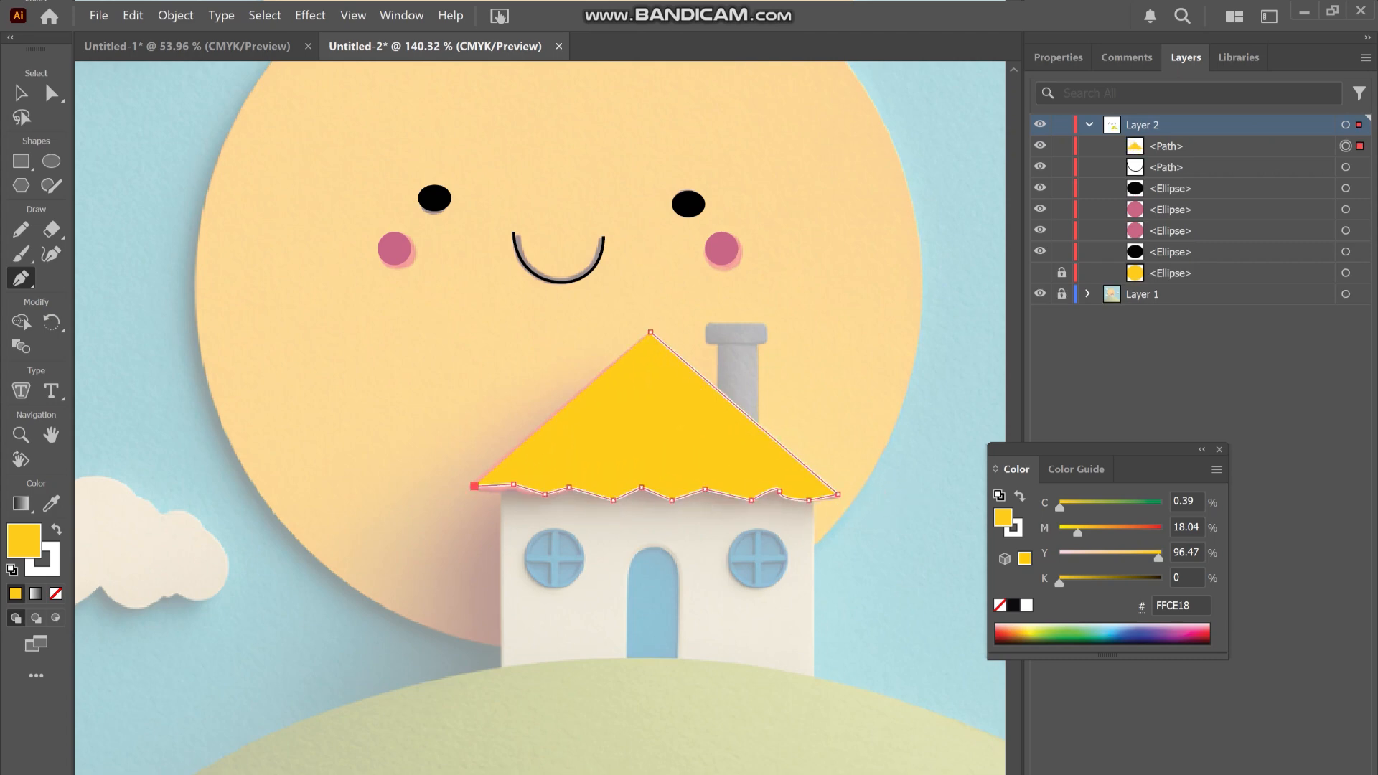
left_click(650, 332)
Sample the right cheek's pink fill onto the roof, move the color controls off the artwork and activate the Pen tool
key("i")
left_click(721, 248)
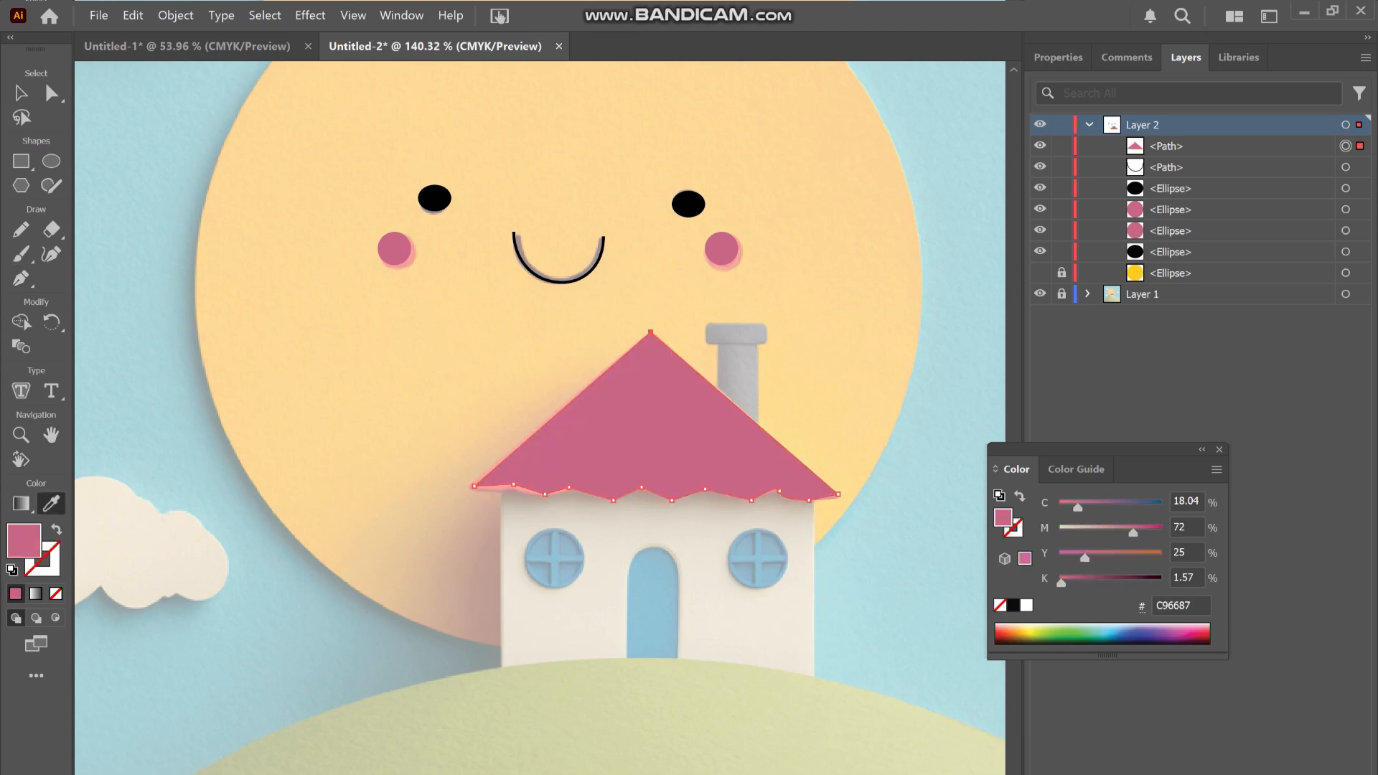
left_click_drag(1091, 449, 1191, 446)
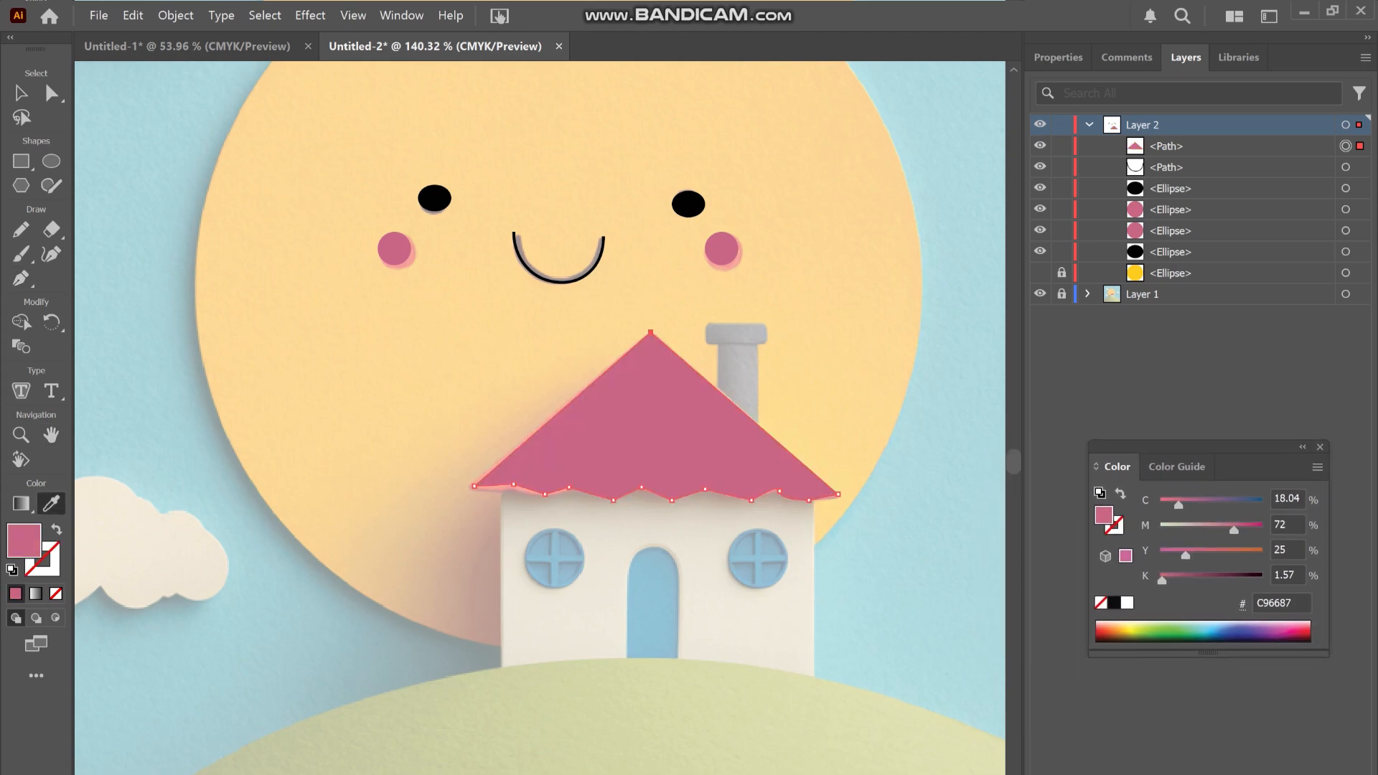
left_click(20, 278)
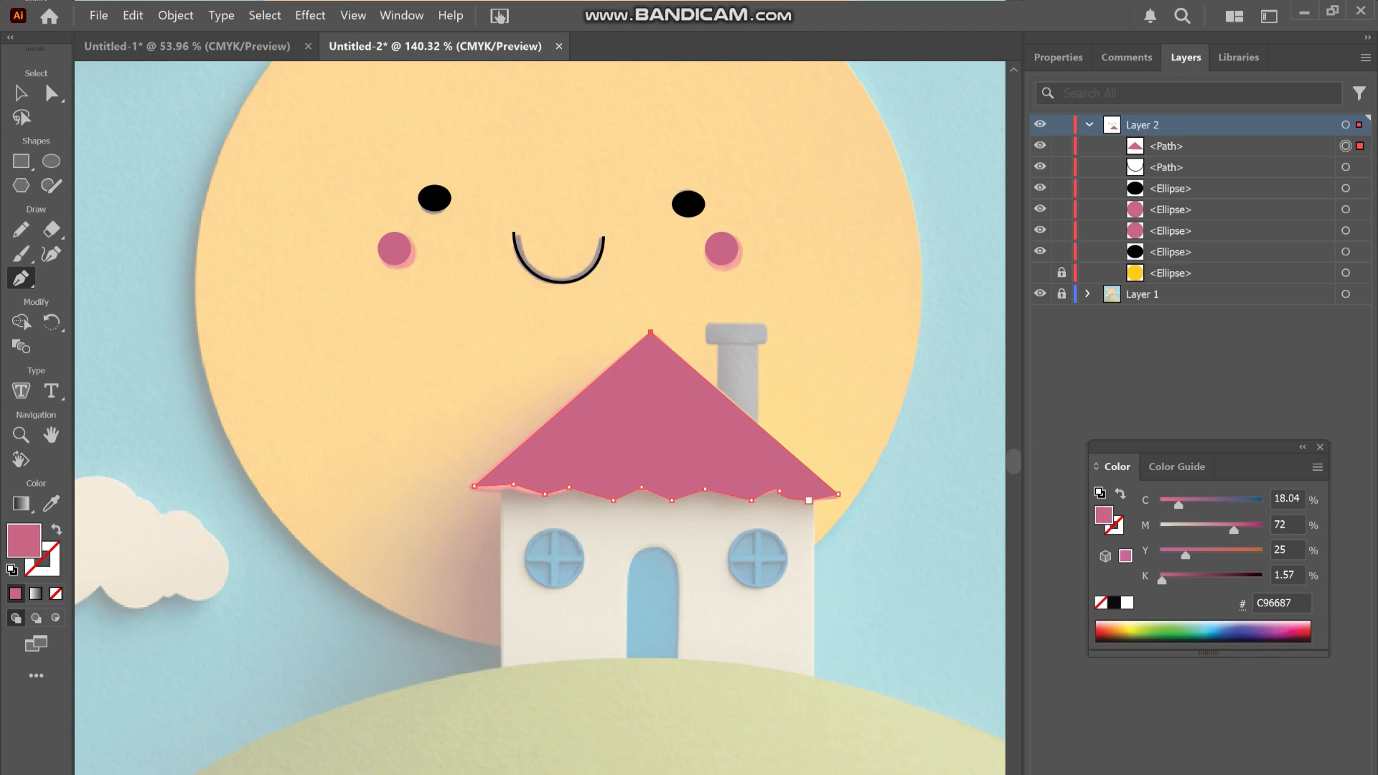
Trace the house wall with the Pen tool, following the hill line, and stretch its top edge up over the roof's scalloped edge
key("Delete")
left_click(814, 506)
left_click(815, 675)
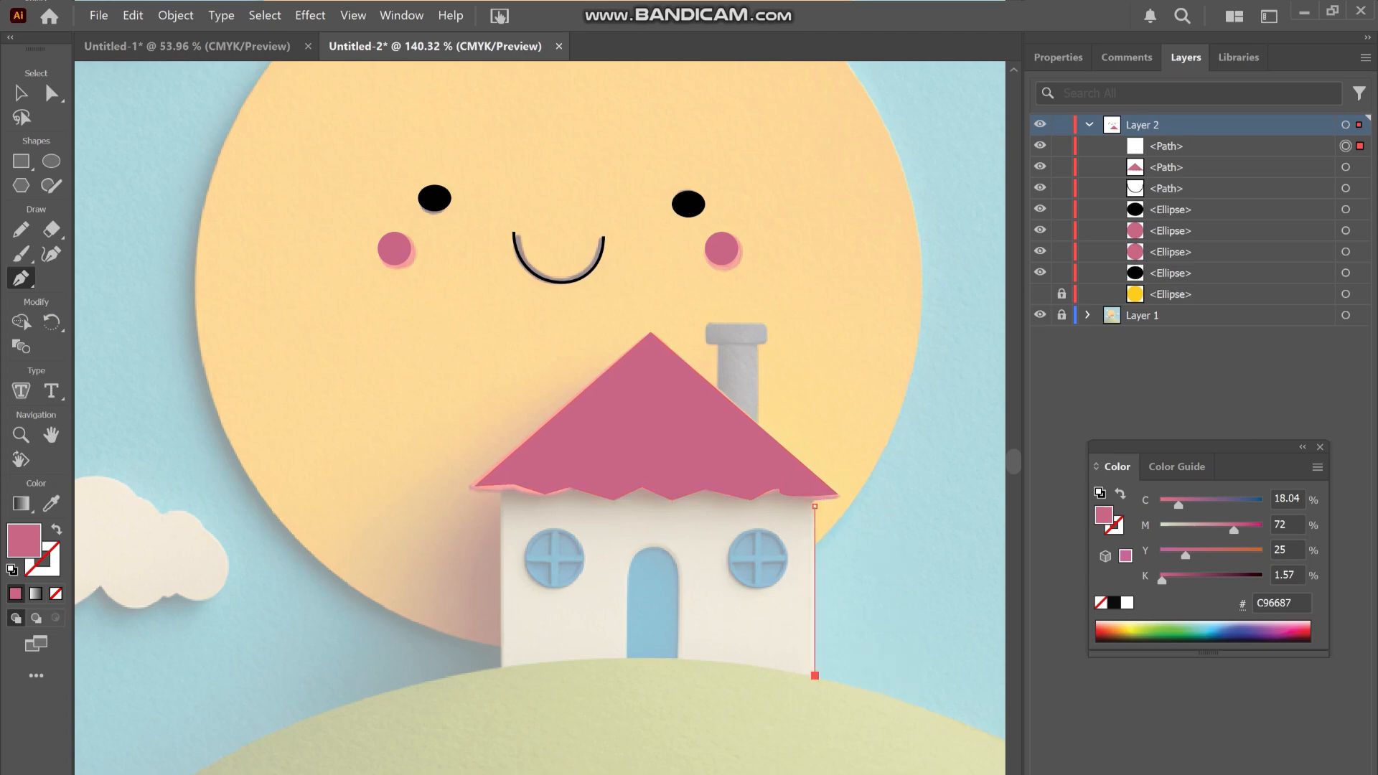
left_click_drag(815, 675, 721, 660)
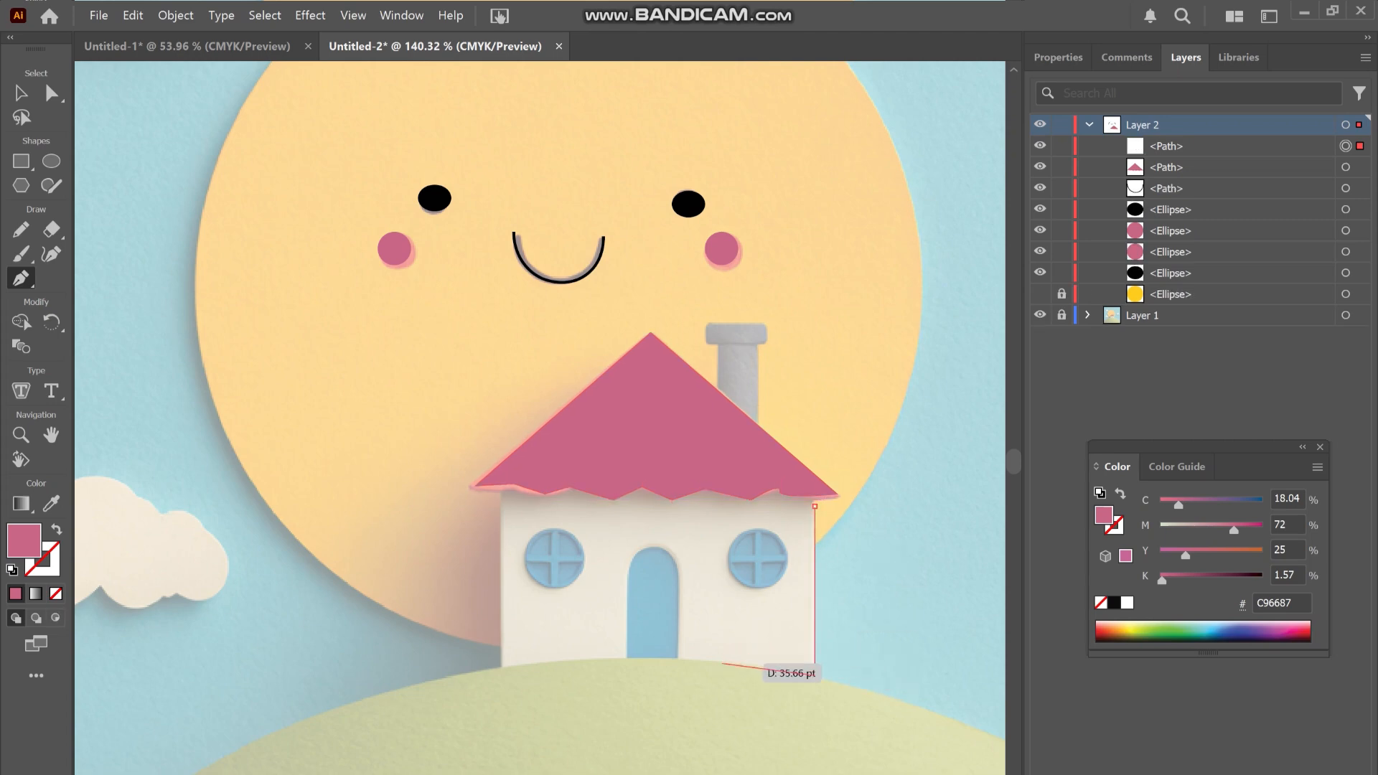
left_click(720, 660)
left_click(672, 659)
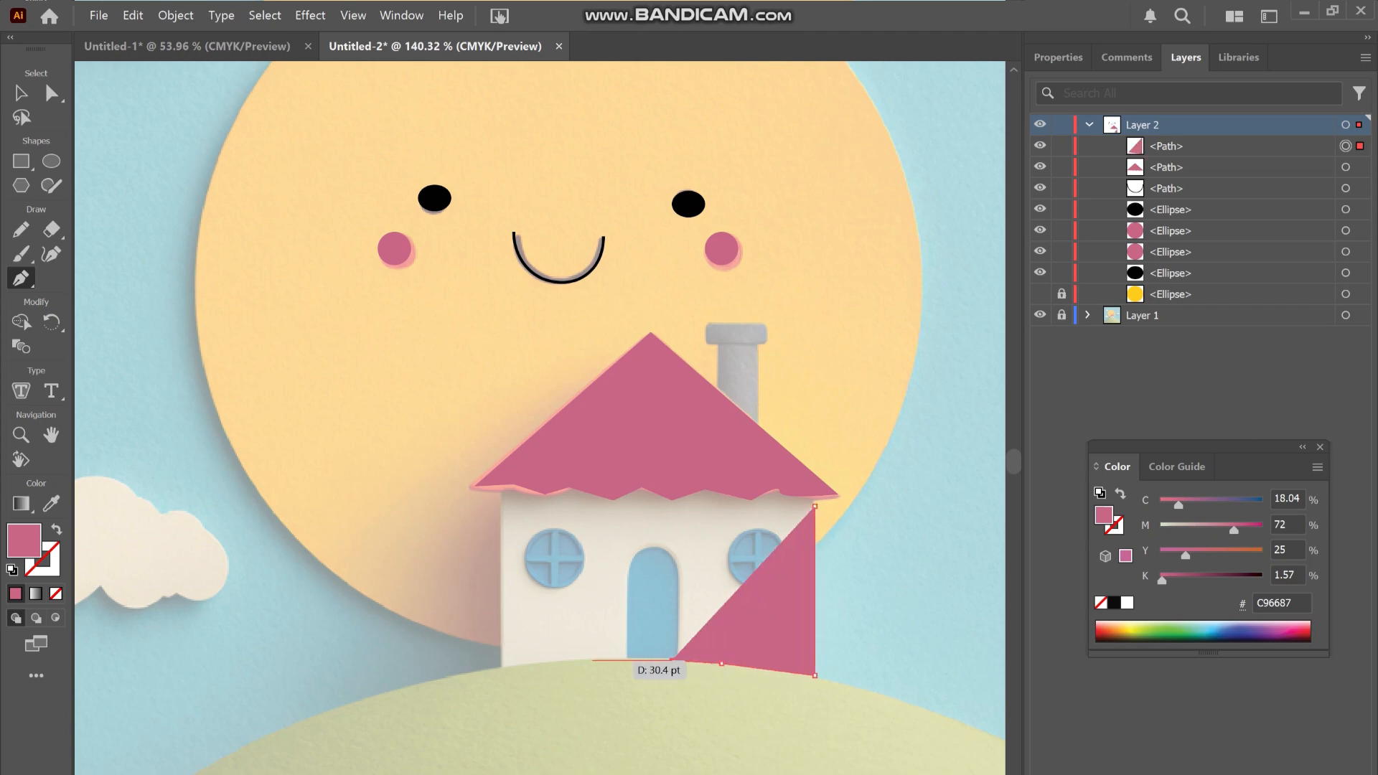
left_click(592, 659)
left_click(500, 668)
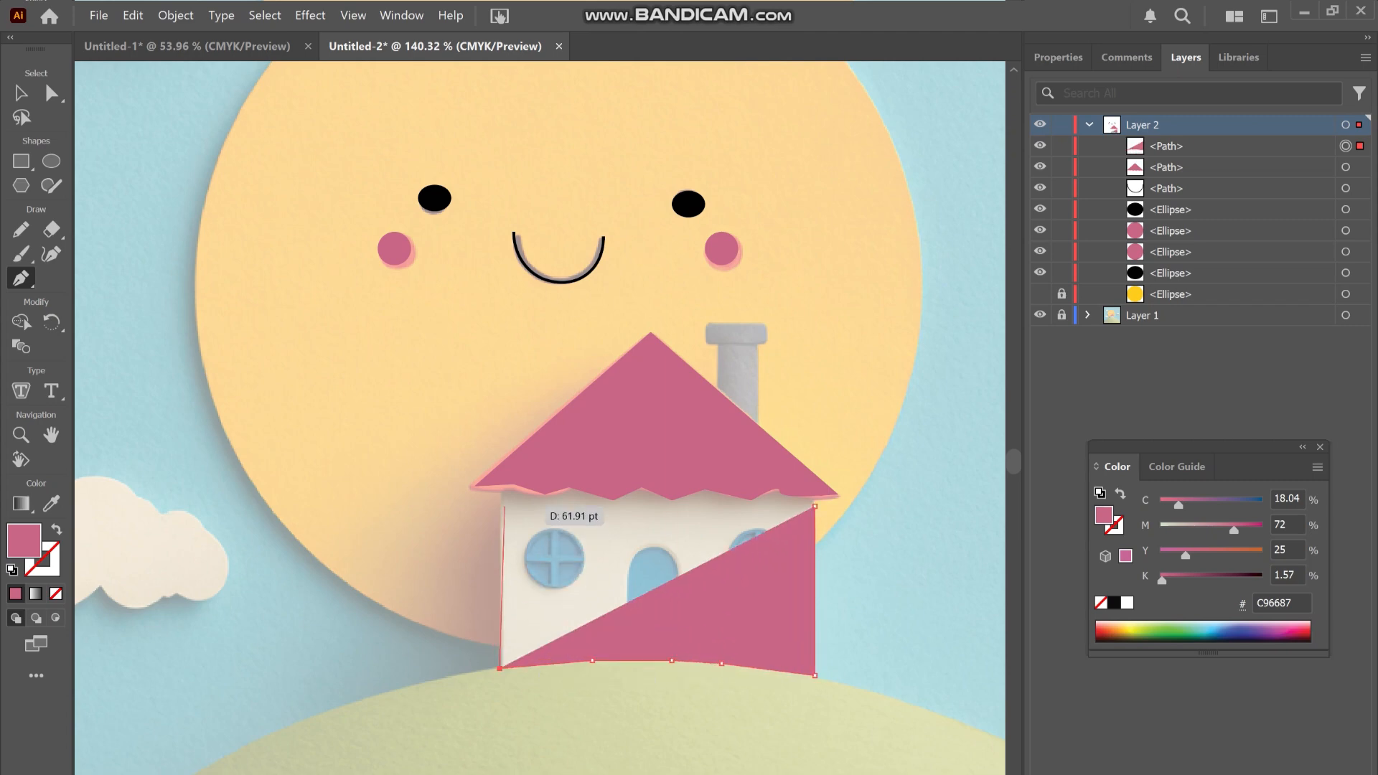
left_click(505, 493)
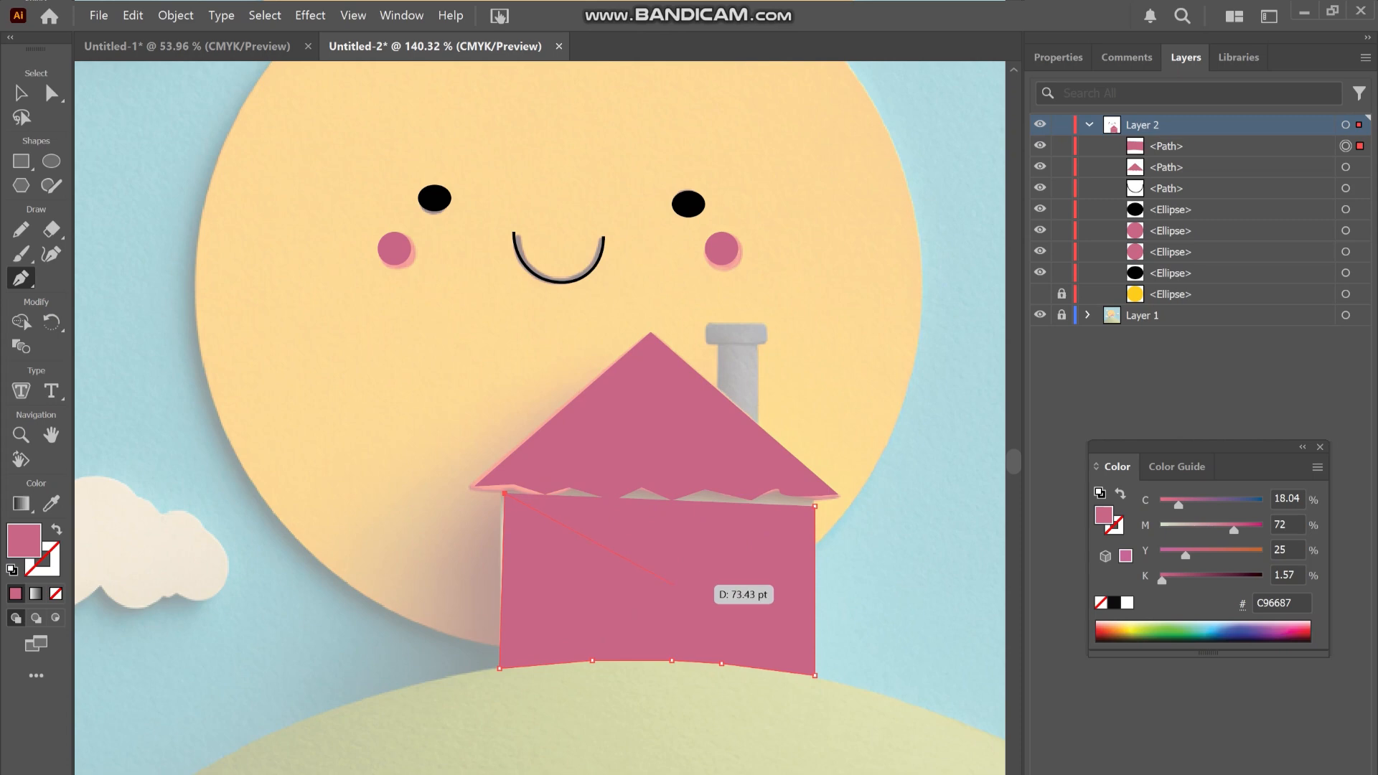
key("v")
left_click_drag(814, 495, 812, 472)
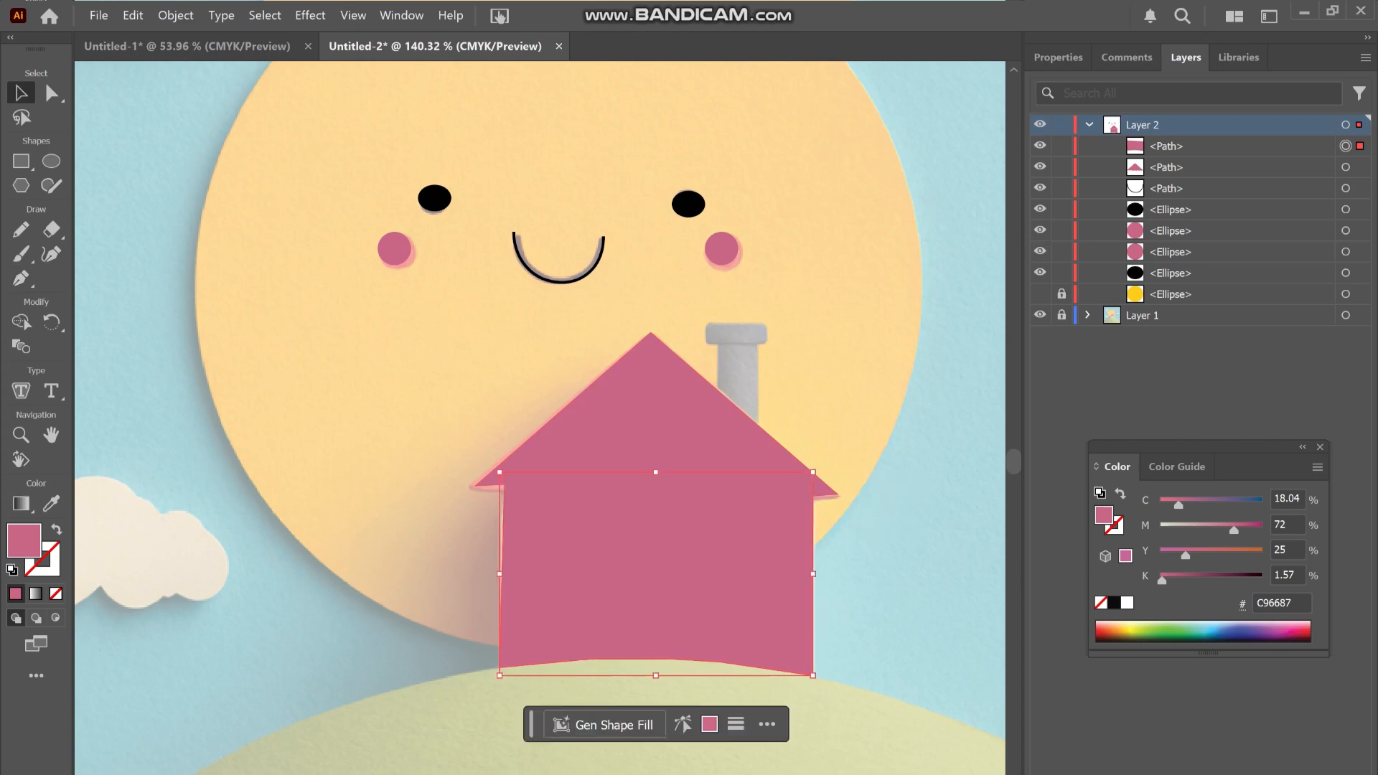
Fill the house wall with pale yellow FAF4A5 and send it backward behind the roof
left_click(1237, 637)
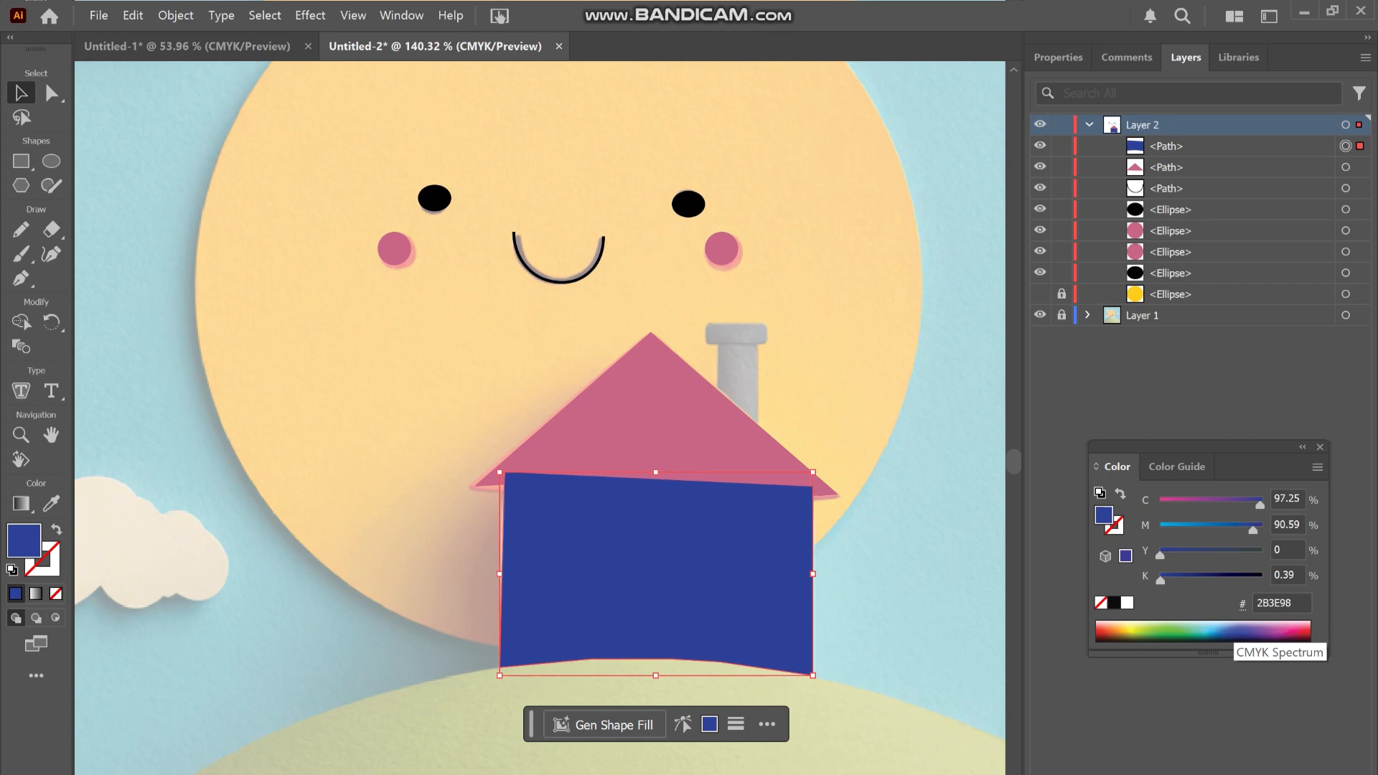
left_click(1212, 624)
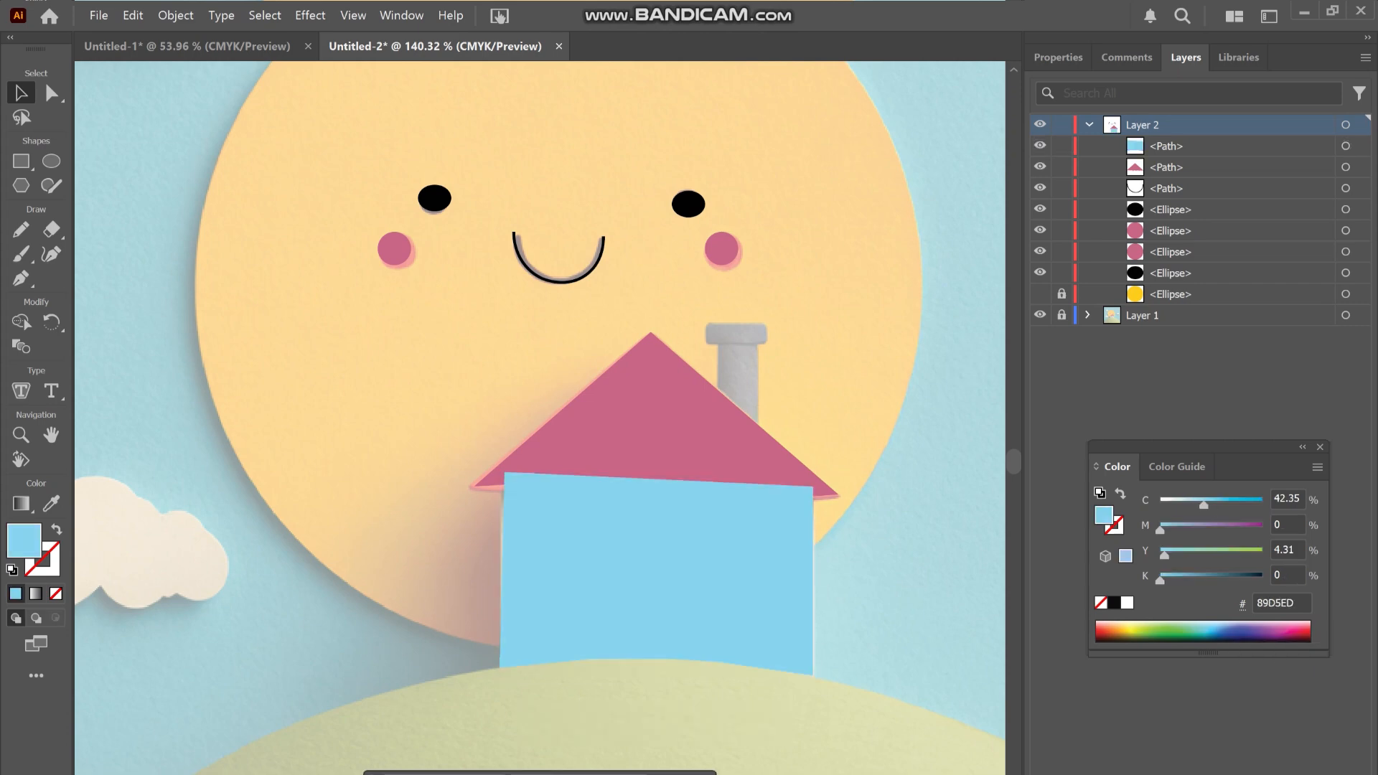
left_click(1137, 626)
left_click(15, 593)
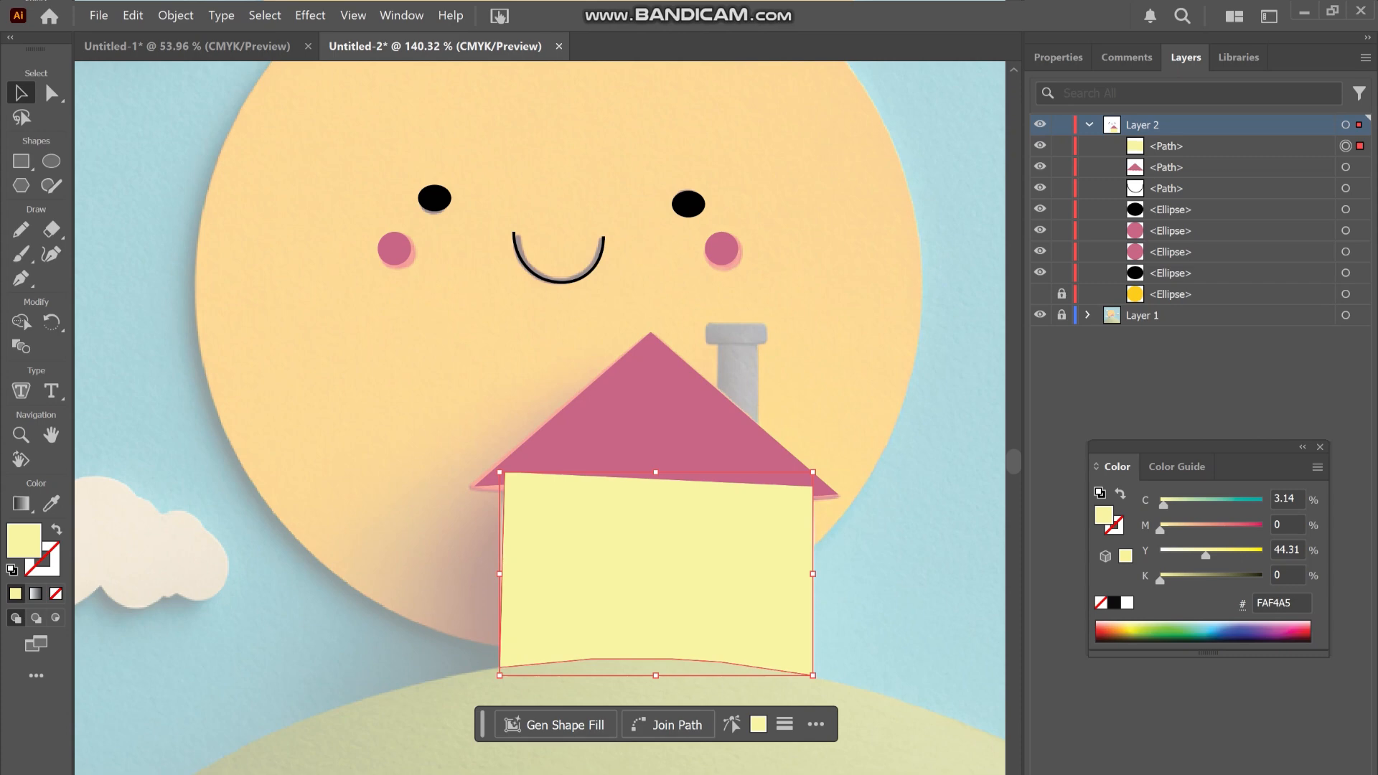
key("ctrl+bracketleft")
Lock and hide the house wall, and cover both round windows of the reference with ellipses
key("ctrl+shift+a")
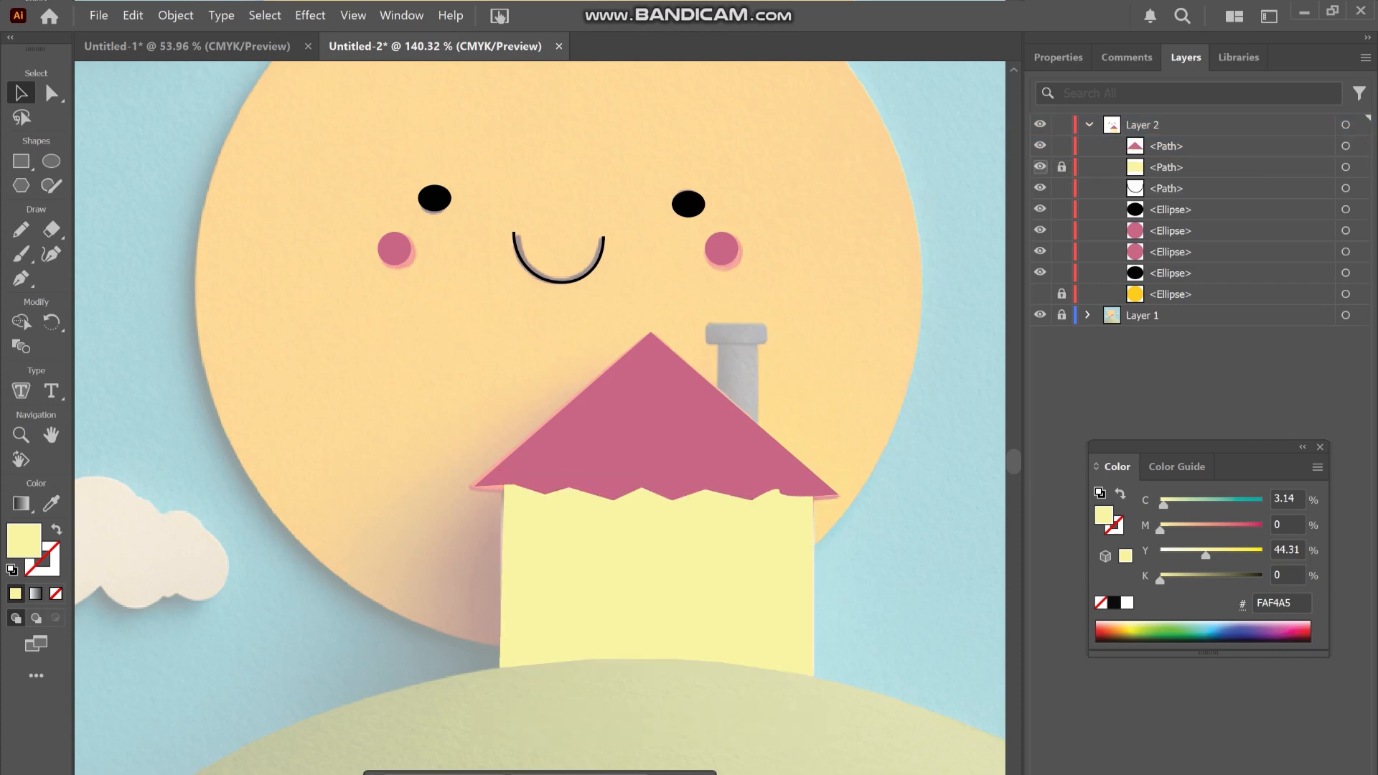
left_click(1040, 166)
key("l")
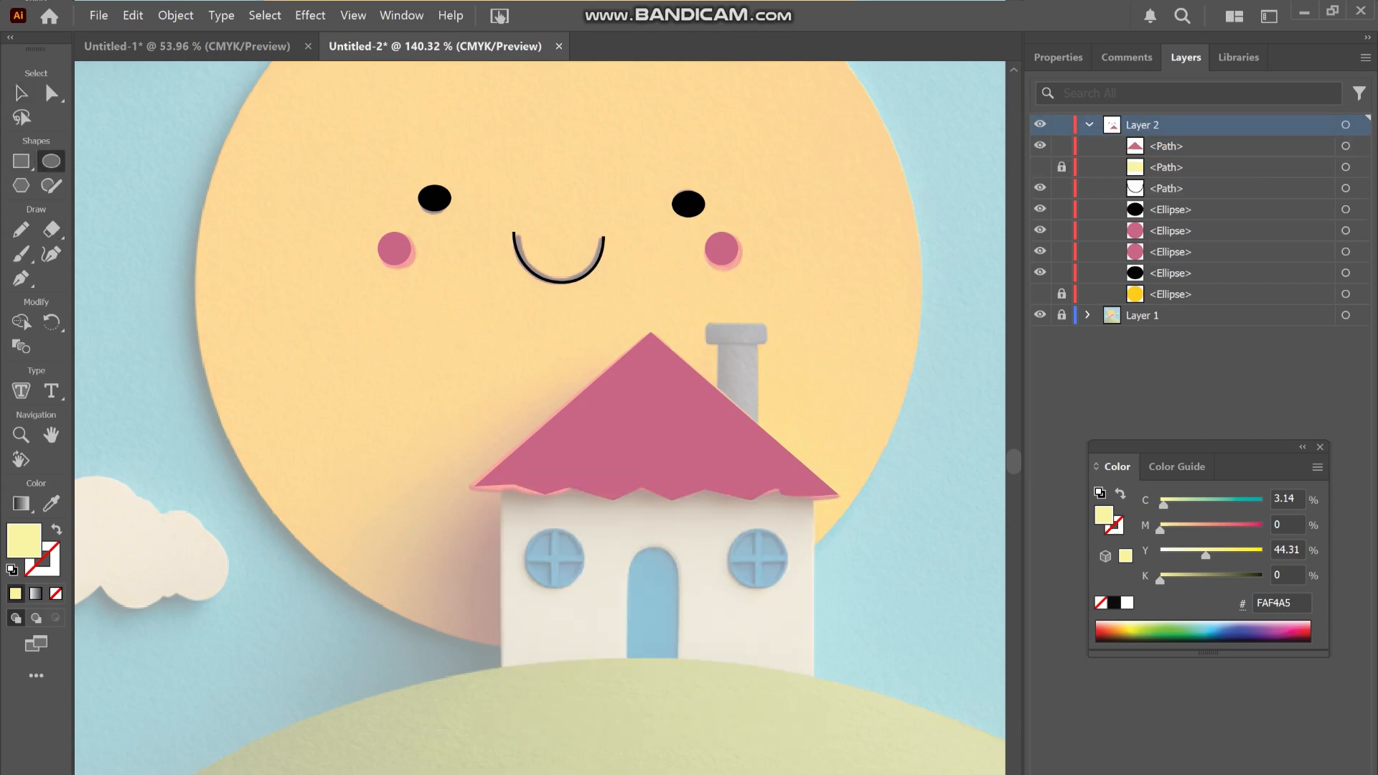
mouse_move(538, 529)
left_mouse_down()
mouse_move(606, 587)
mouse_move(581, 584)
mouse_move(566, 557)
mouse_move(770, 558)
left_mouse_up()
right_click(771, 558)
key("Escape")
Draw a thin vertical dark blue bar across the left window's center and fill both window ellipses with blue 1684AB
key("b")
left_click_drag(165, 380, 167, 445)
key("v")
key("ctrl+e")
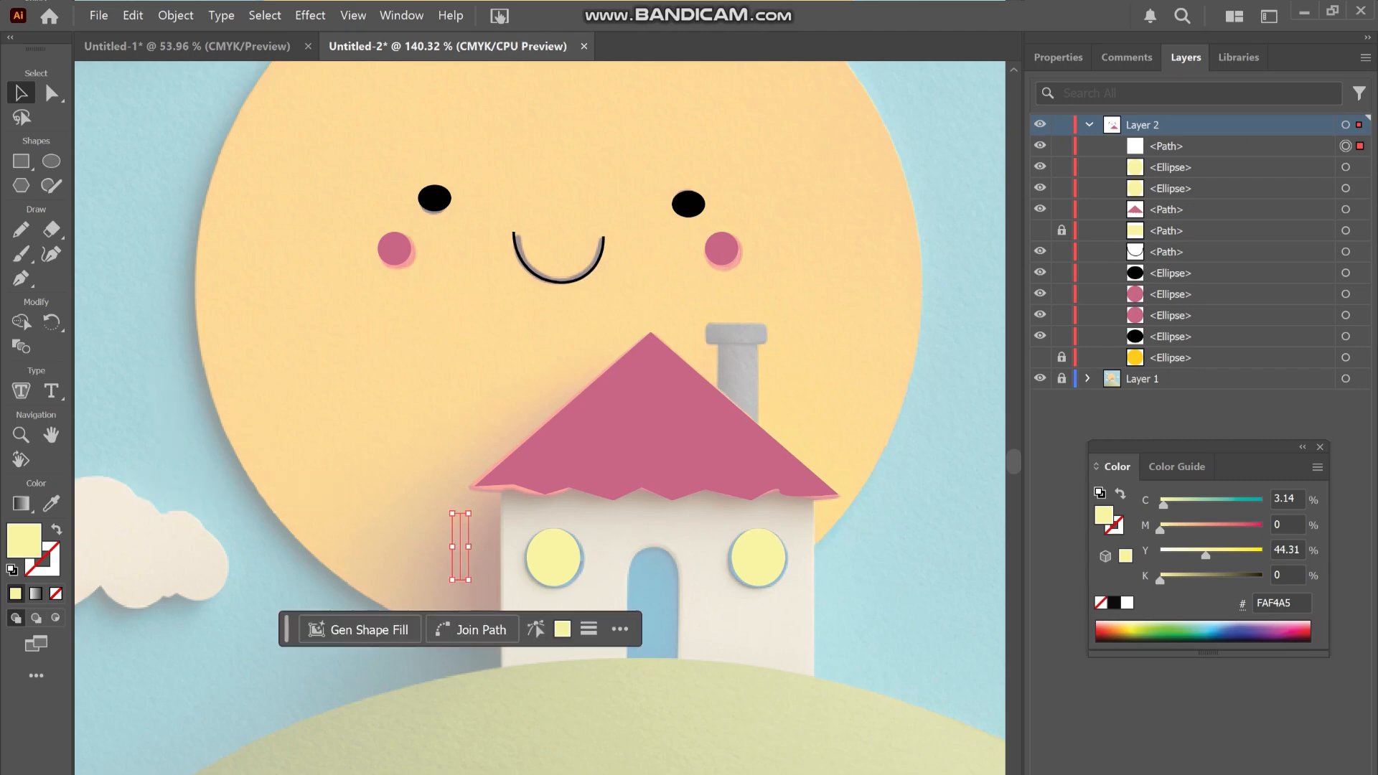
left_click_drag(461, 521, 584, 587)
left_click_drag(461, 546, 553, 554)
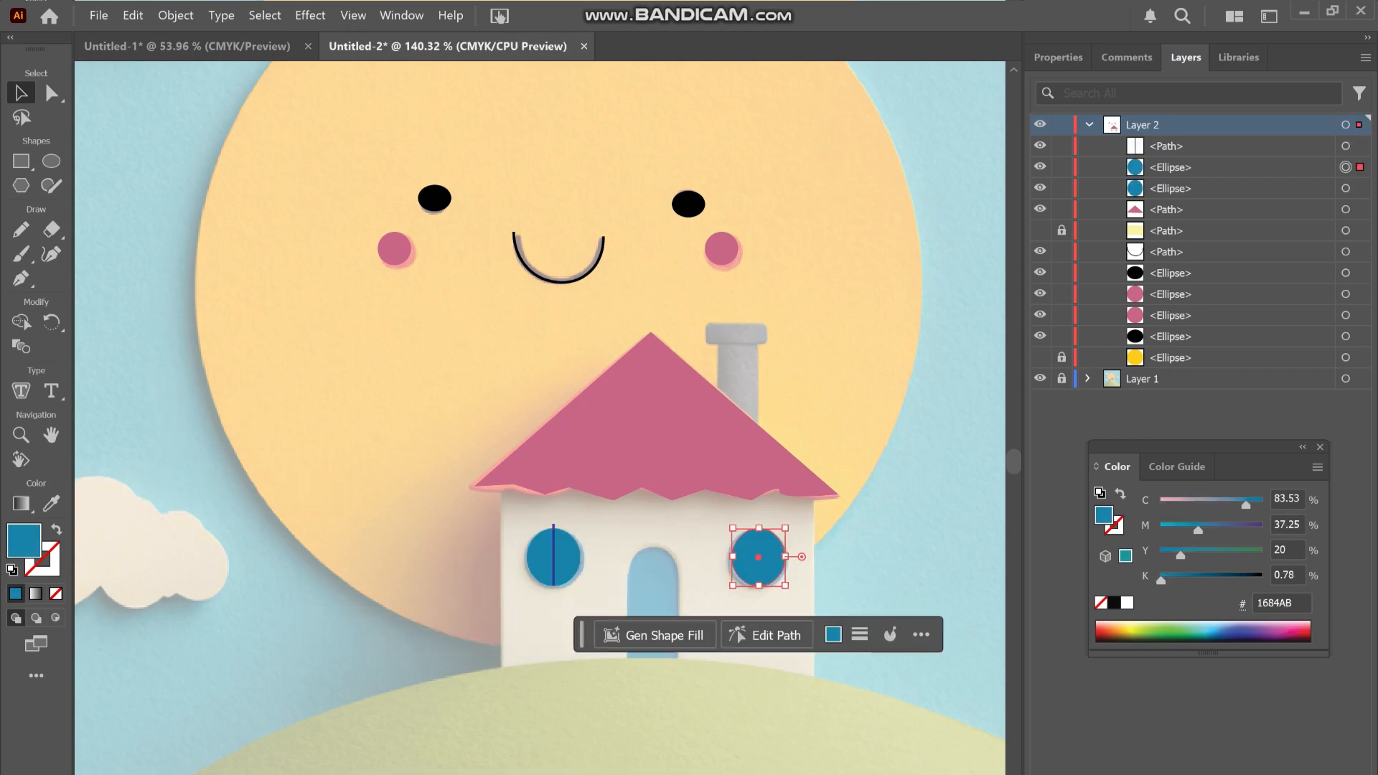
Duplicate the vertical bar onto the right window and add a horizontal bar across each window
left_click_drag(554, 555, 878, 554)
left_click_drag(879, 572, 908, 555)
left_click_drag(877, 541, 527, 556)
left_click(758, 555)
left_click_drag(727, 554, 784, 555)
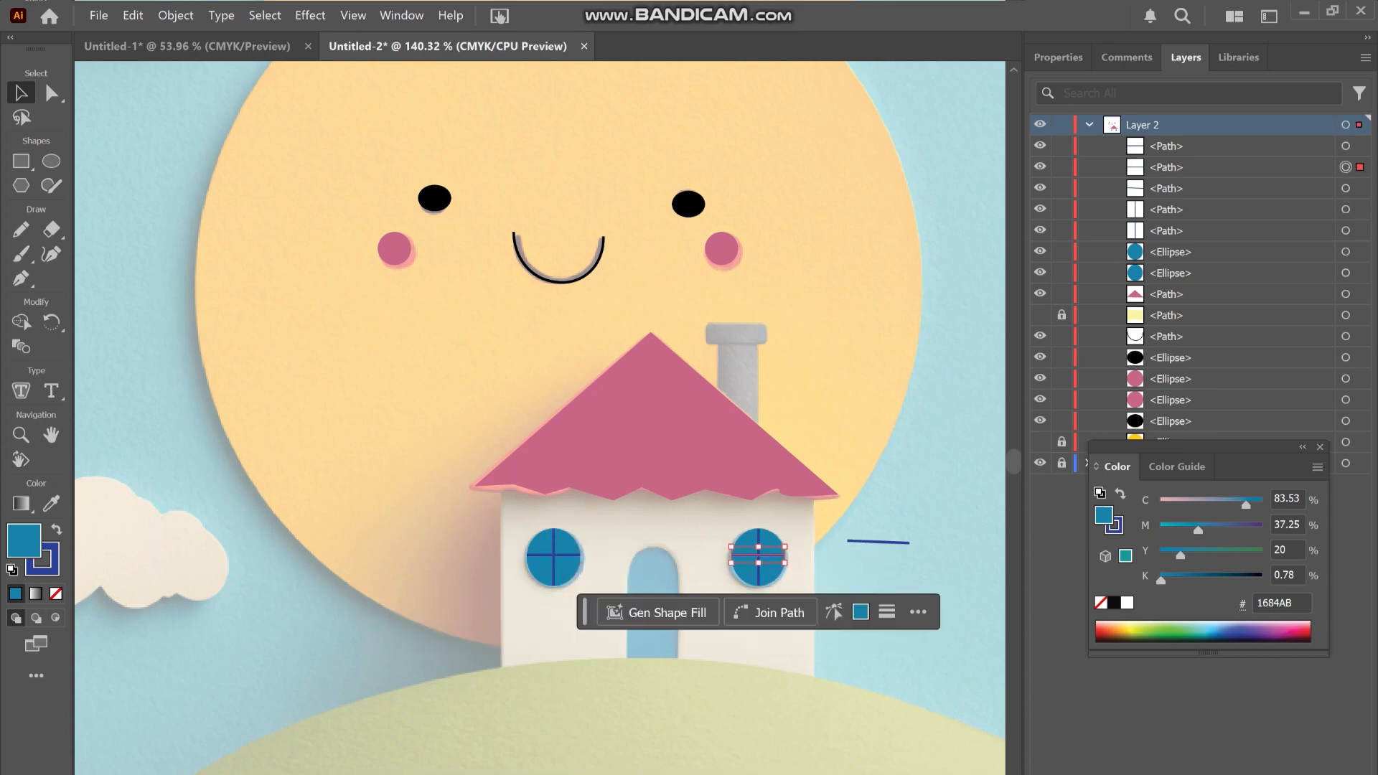
Trace the arched door with the Curvature tool and adjust the anchors on its right side to match the reference
key("p")
key("ctrl+shift+a")
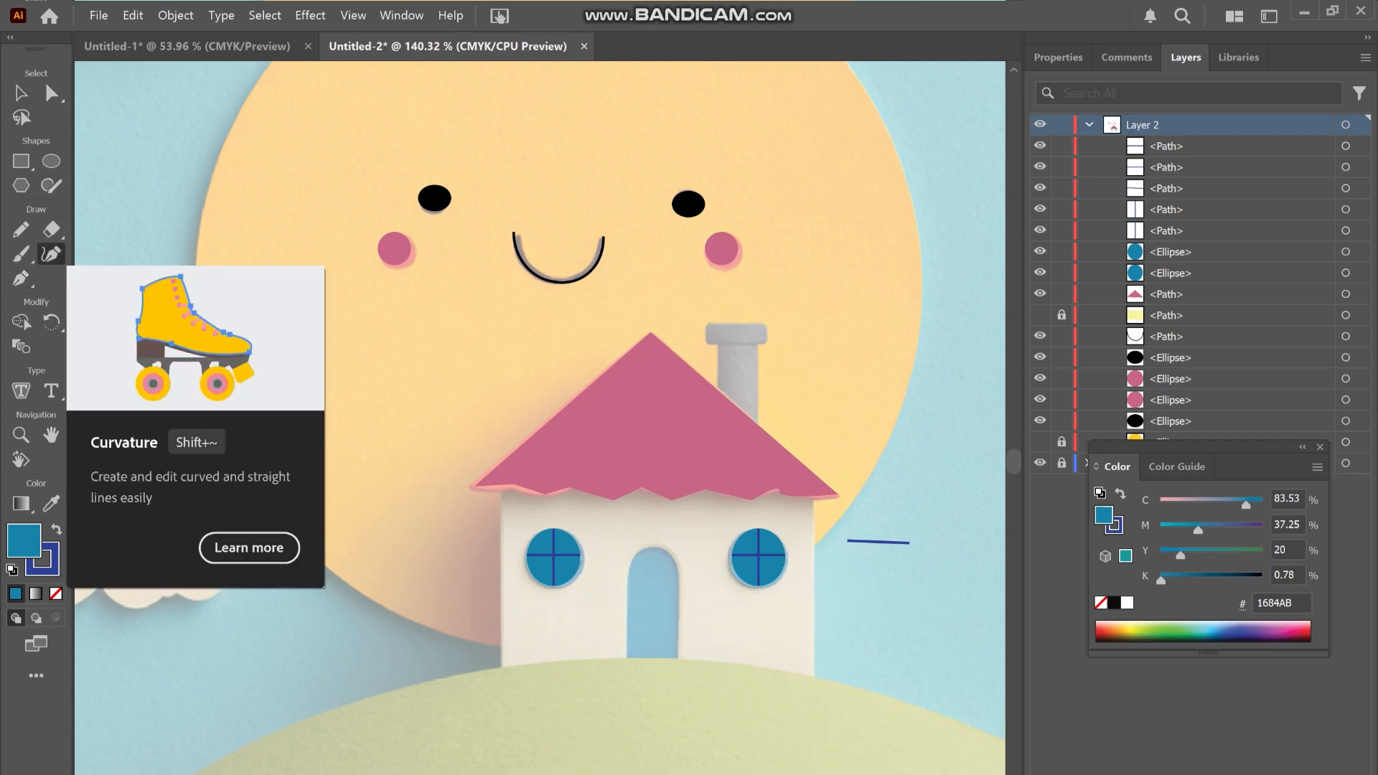
left_click(50, 254)
left_click(627, 655)
left_click(627, 566)
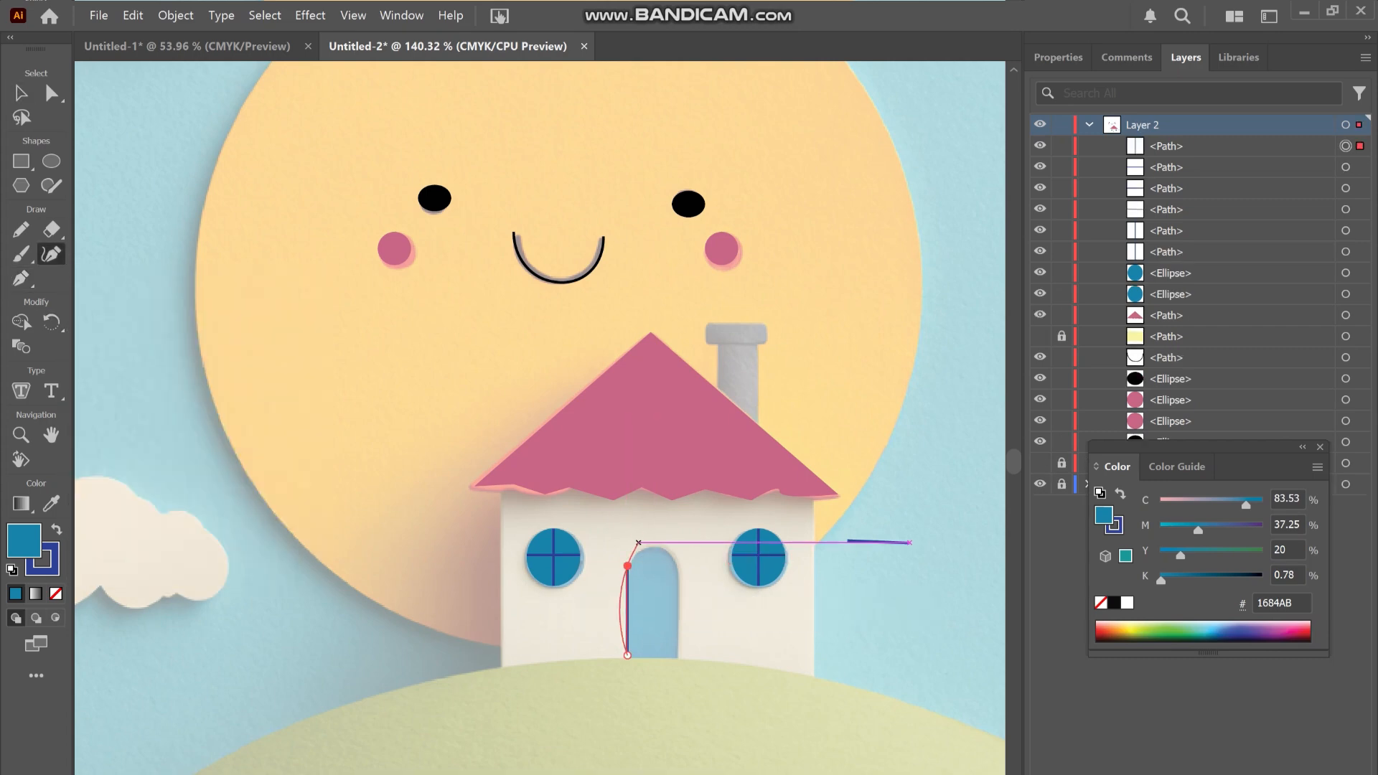
left_click(639, 549)
left_click(661, 549)
left_click(672, 571)
left_click(677, 655)
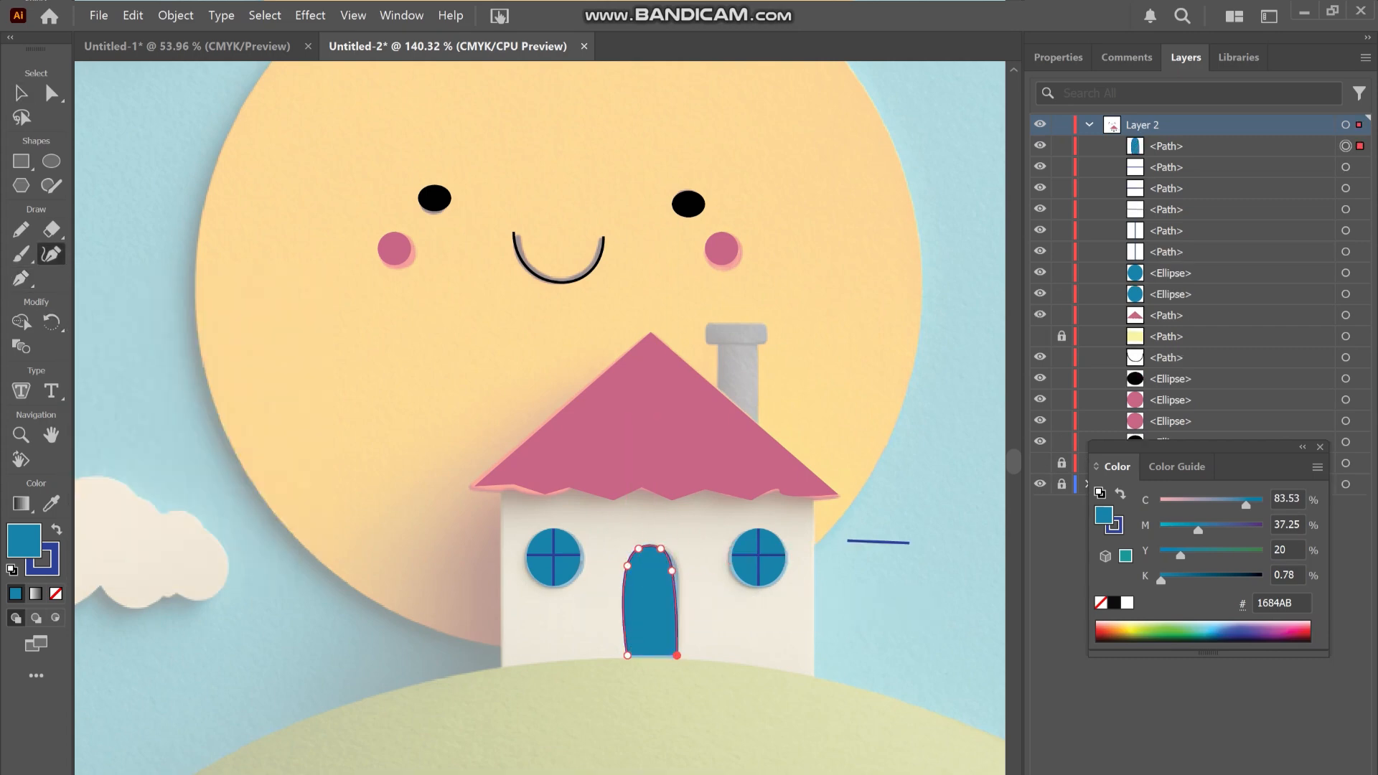
left_click_drag(671, 554, 677, 551)
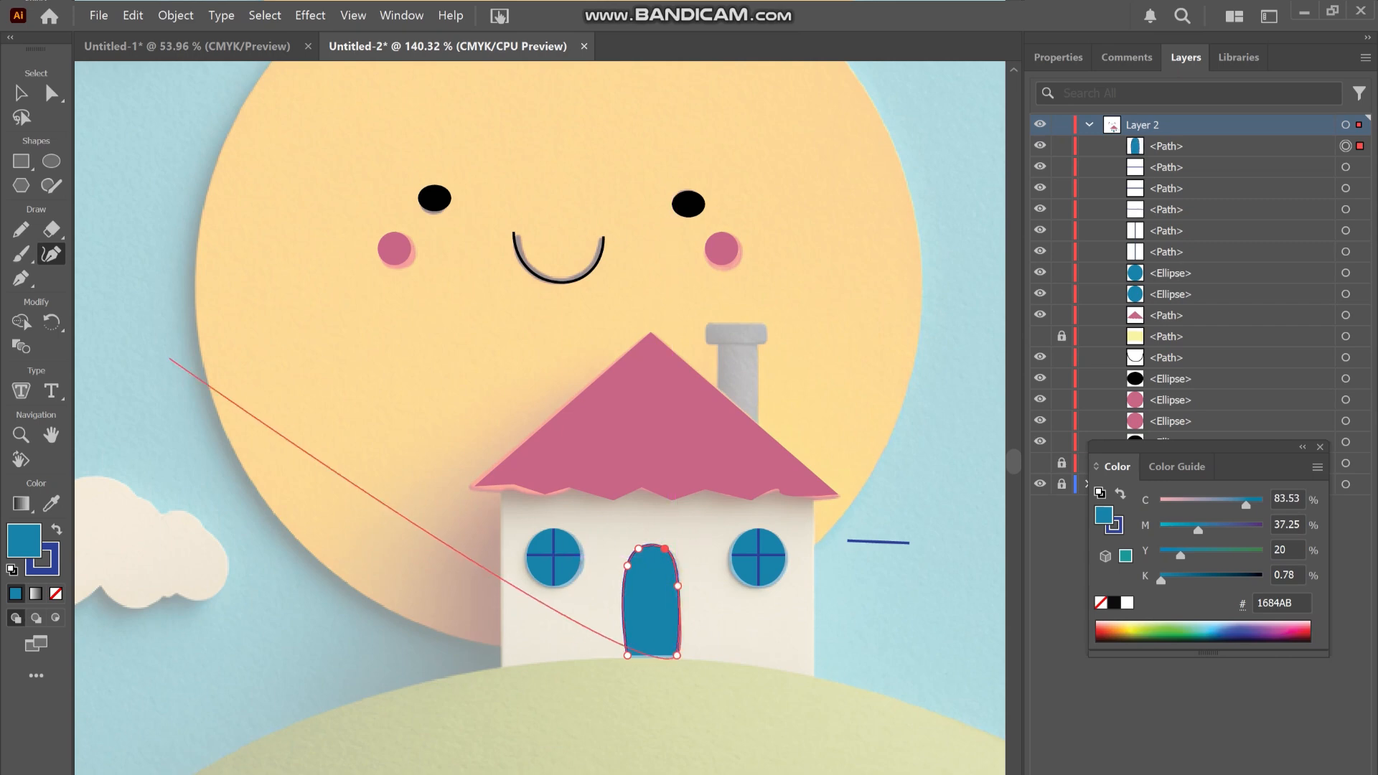
Delete the spare horizontal line beside the house and show the hidden wall and sun shapes
left_click(21, 92)
left_click(1039, 315)
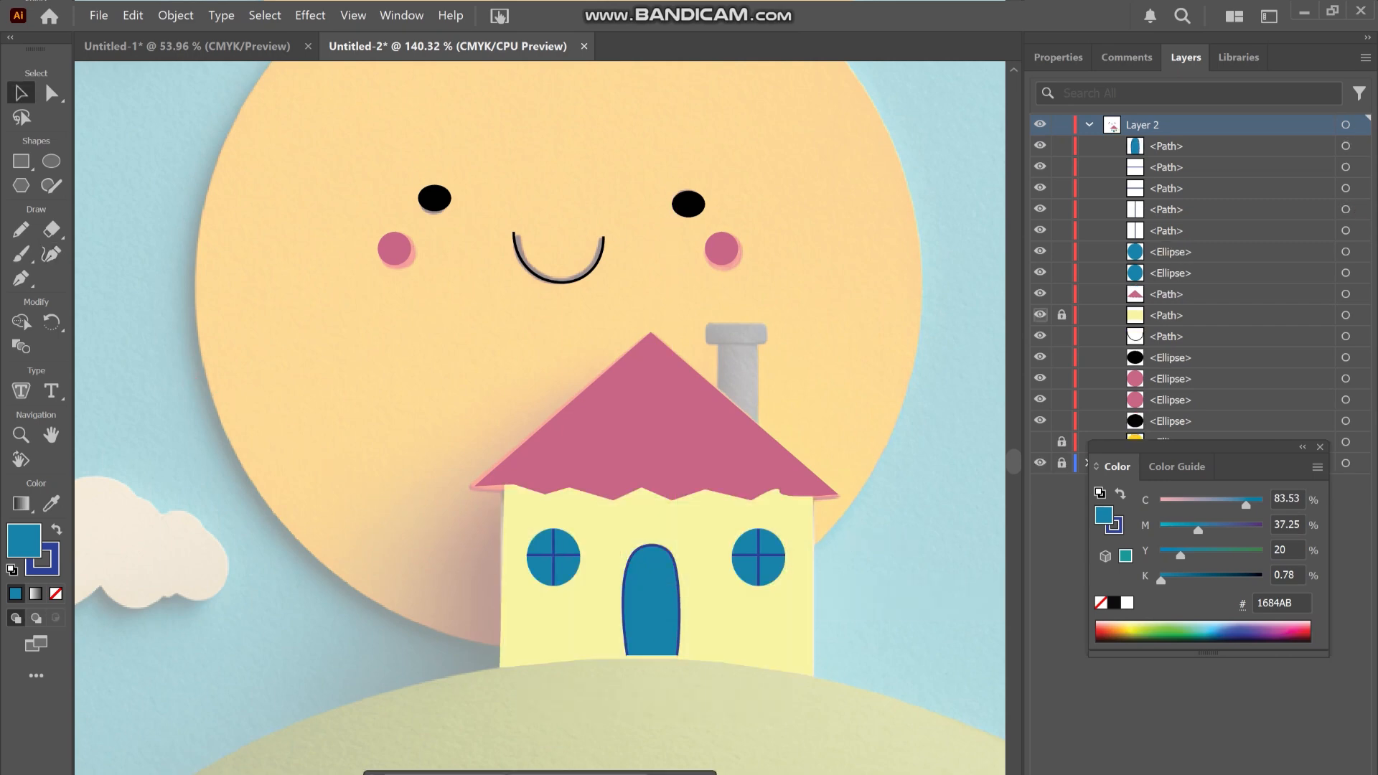
left_click(1039, 441)
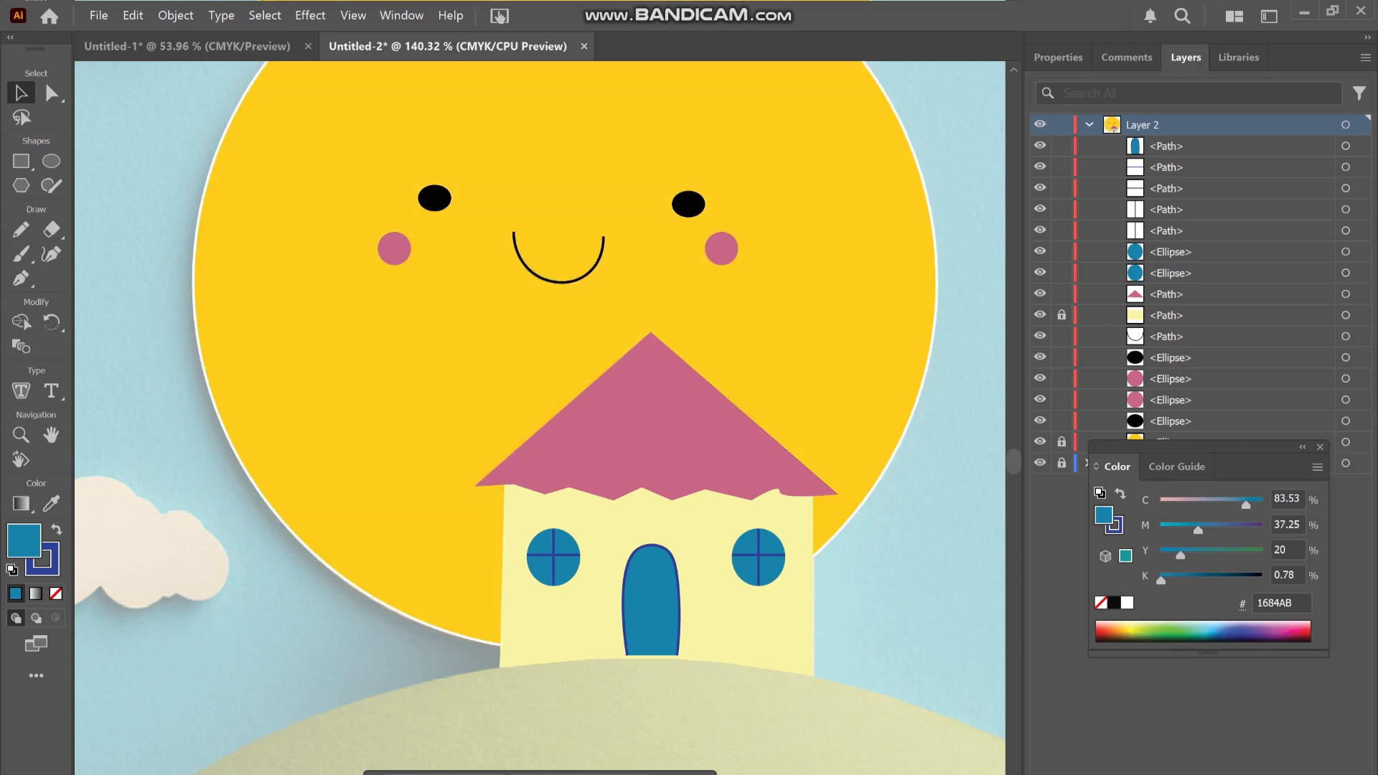
Move the color controls clear of the layer list, and unlock and select the sun ellipse
left_click_drag(1205, 447, 1197, 509)
left_click(1061, 441)
left_click(1346, 442)
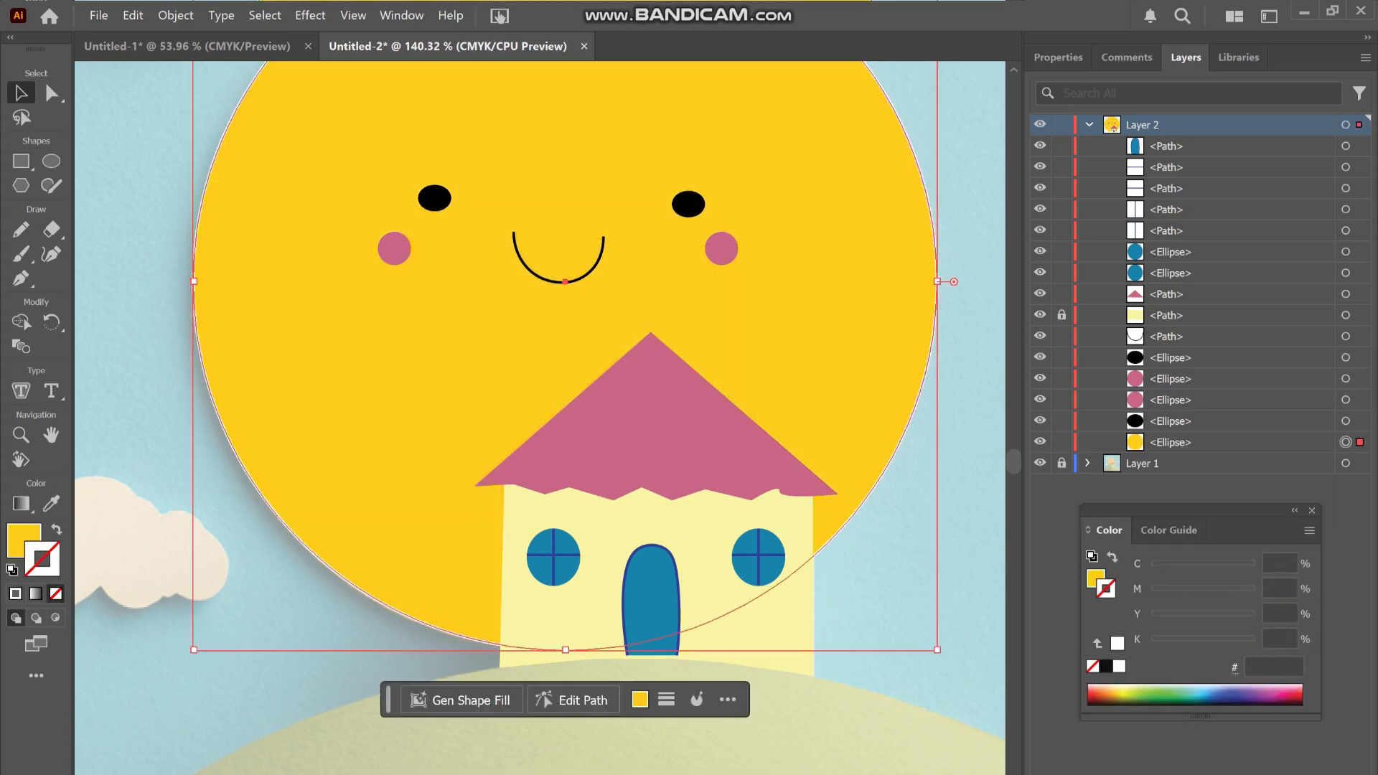
key("ctrl+0")
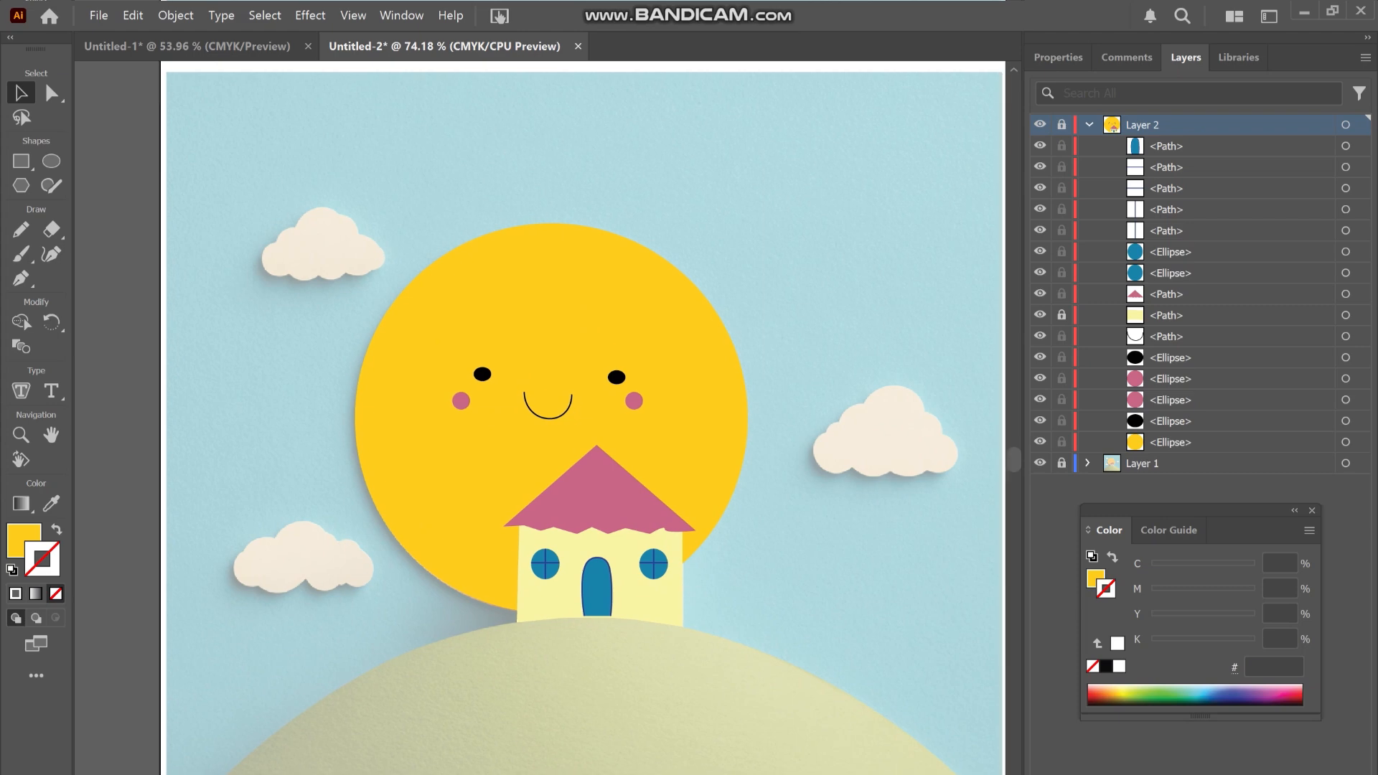
Trace the upper curve of the hill from the image's left edge to its right edge with the Curvature tool
key("shift+grave")
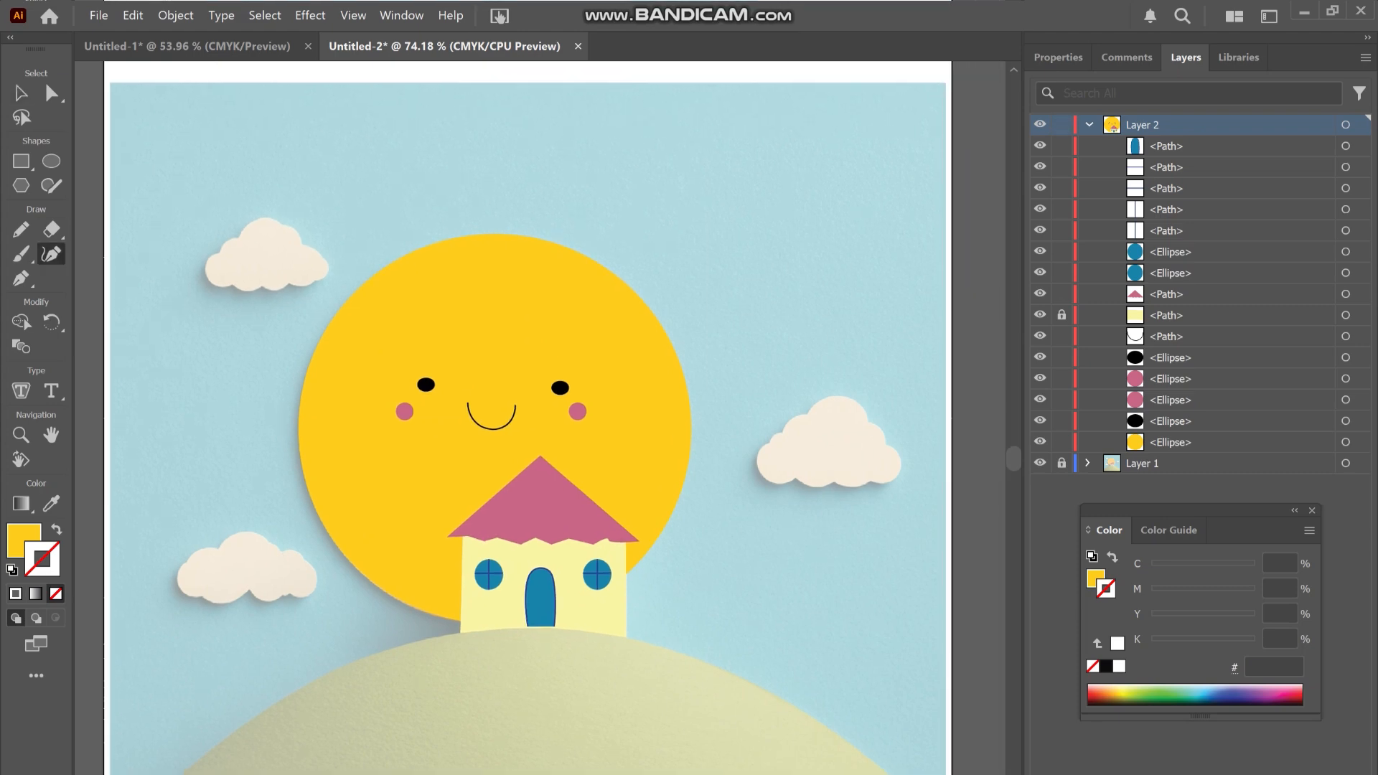
scroll(110, 751, "down", 3)
left_click(110, 751)
left_click(374, 559)
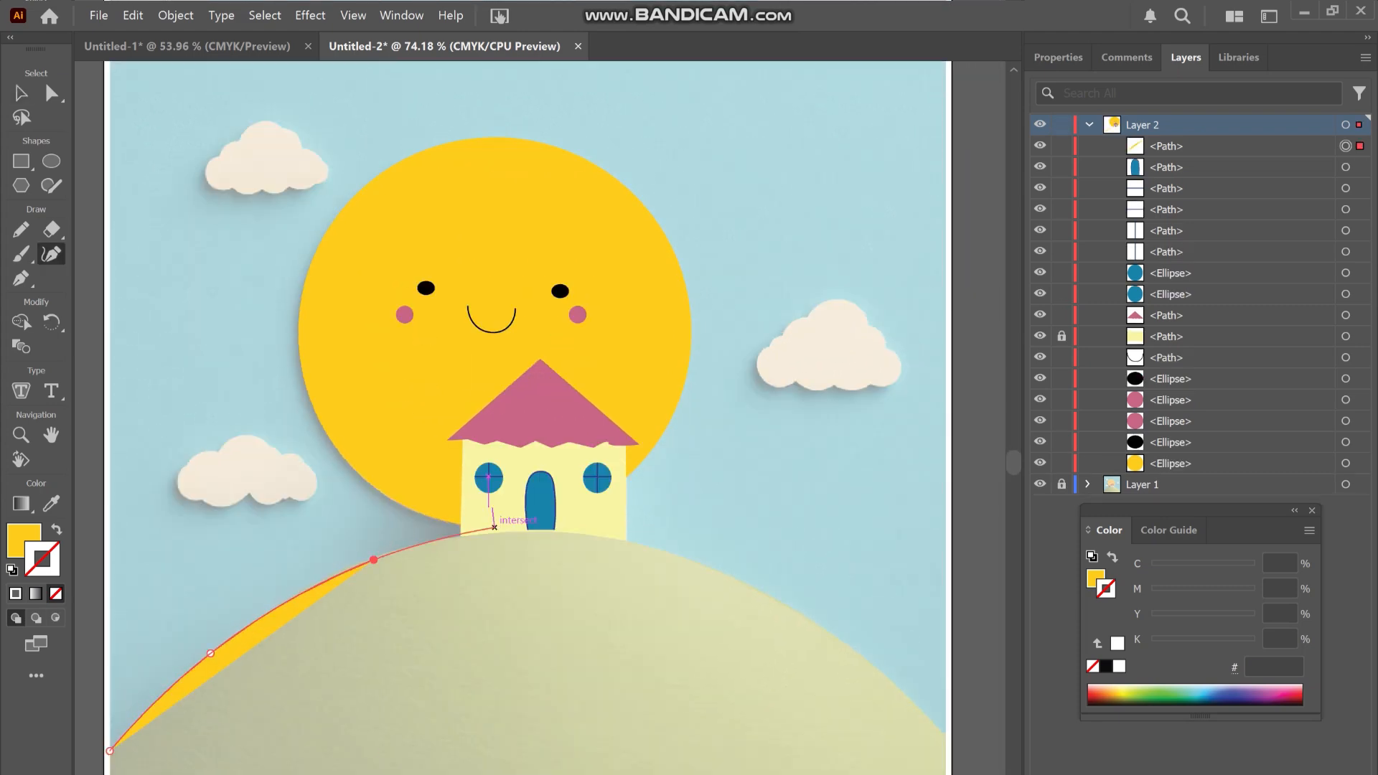
left_click(492, 539)
left_click(639, 551)
left_click(836, 652)
left_click(951, 751)
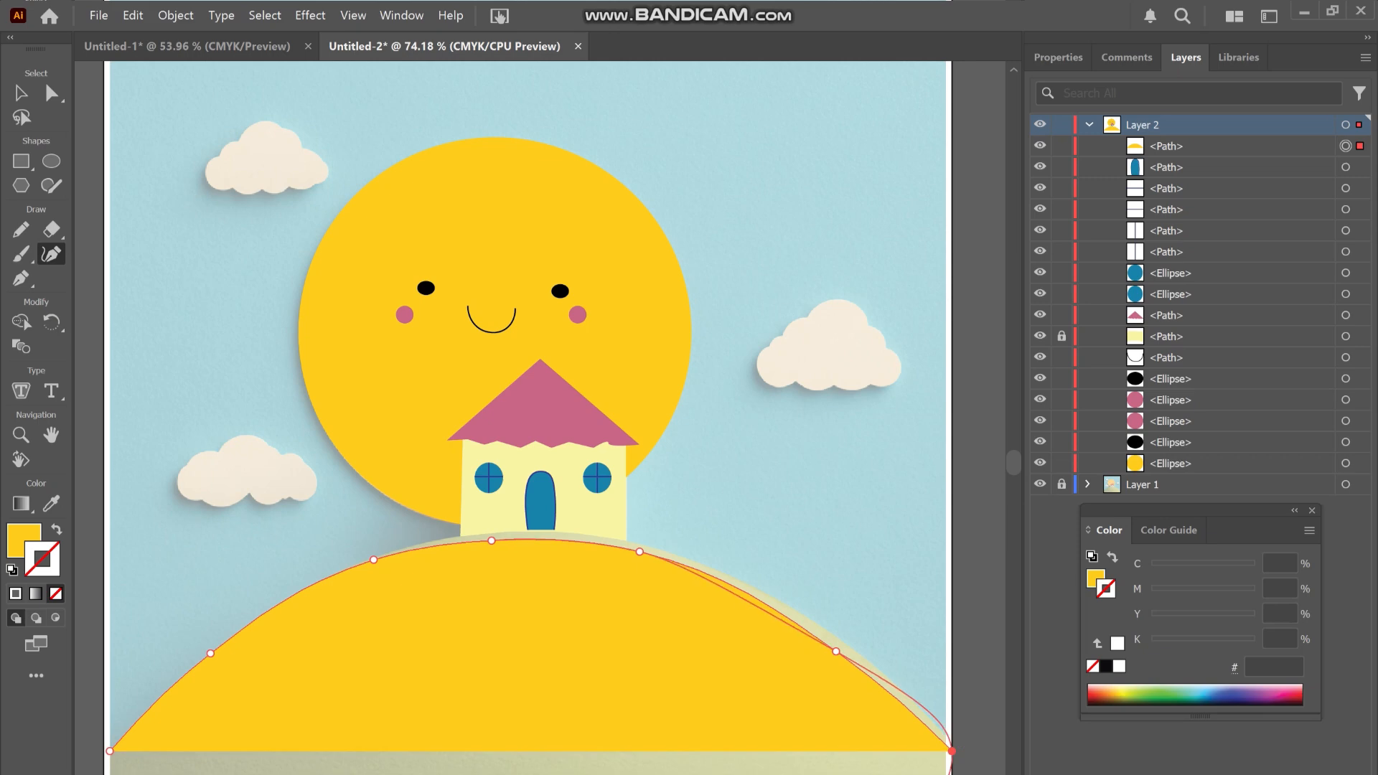
Enlarge the hill shape so it extends past both sides and the lower edge of the reference image
key("v")
scroll(502, 417, "down", 3)
scroll(502, 417, "right", 3)
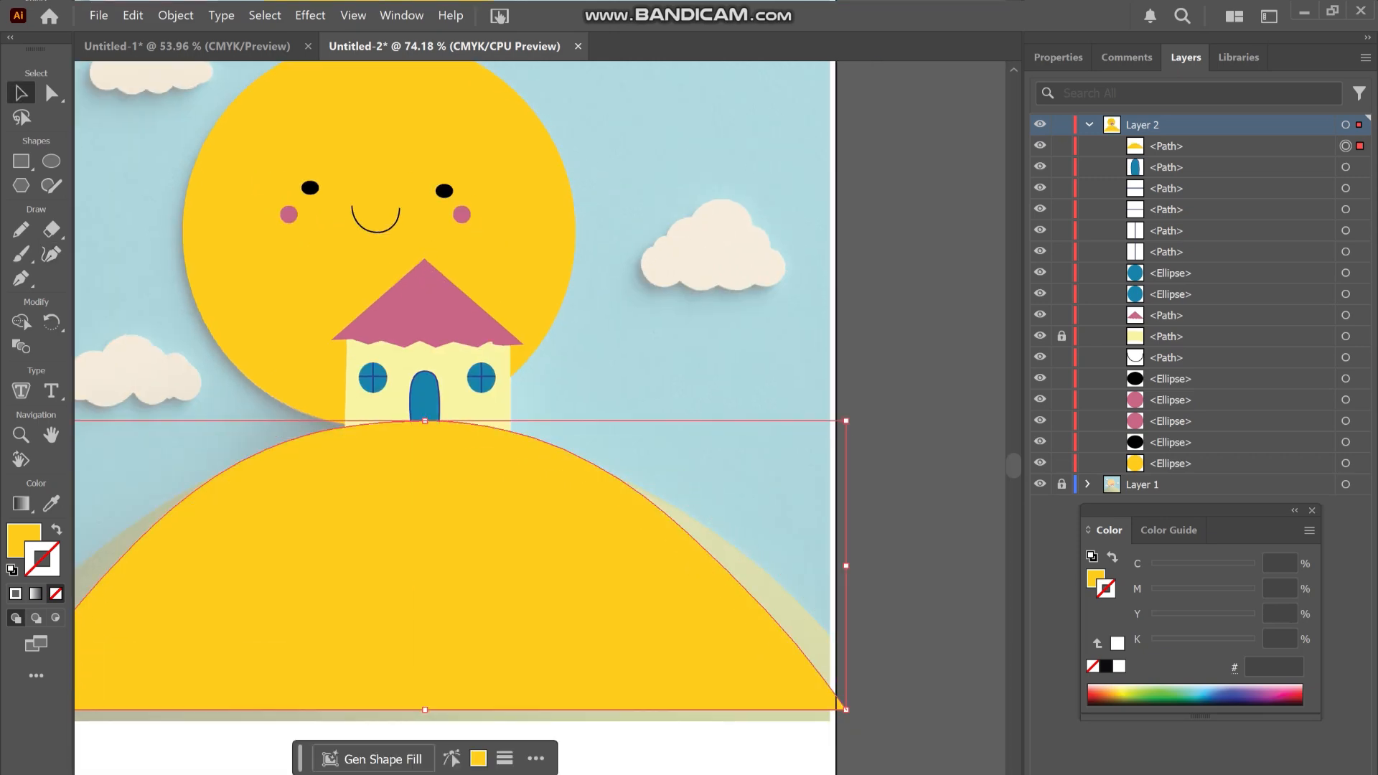
left_click_drag(352, 631, 348, 622)
left_click_drag(864, 562, 928, 586)
scroll(503, 416, "down", 2)
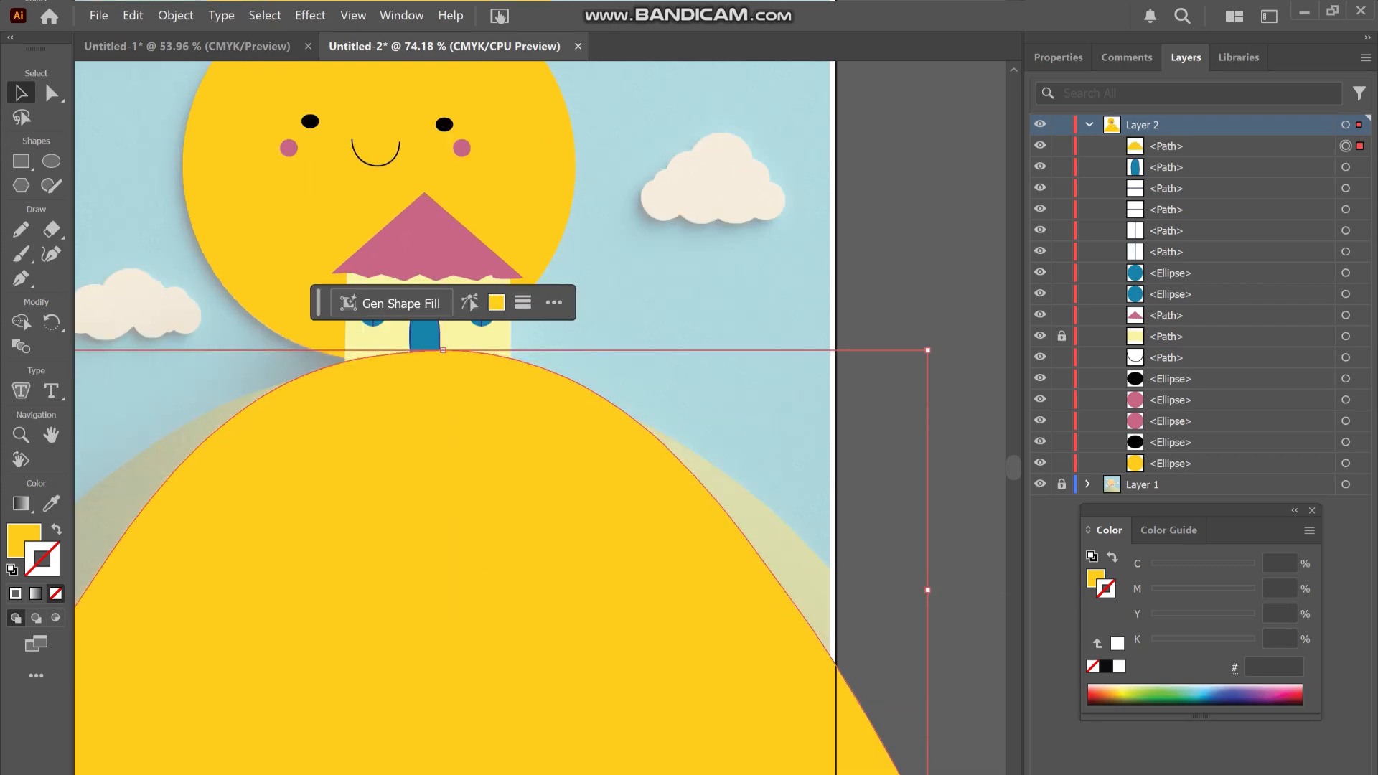
left_click_drag(928, 520, 985, 574)
scroll(502, 431, "left", 10)
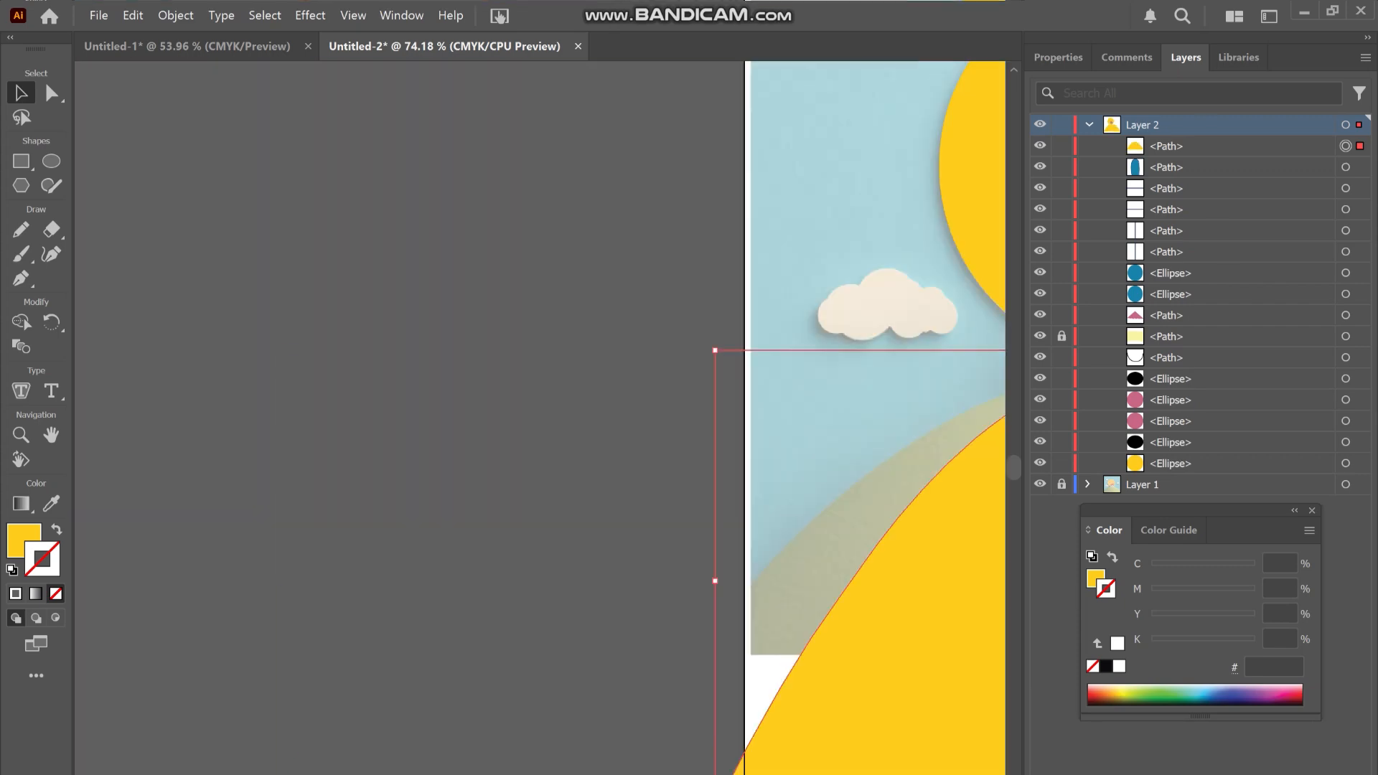
scroll(503, 430, "right", 6)
left_click_drag(267, 580, 148, 580)
Send the hill backward in the stacking order until it sits directly above the sun ellipse
key("ctrl+bracketleft")
key("ctrl+bracketleft")
key("ctrl+bracketleft")
key("ctrl+bracketleft")
key("ctrl+bracketleft")
key("ctrl+bracketleft")
key("ctrl+bracketleft")
key("ctrl+bracketleft")
key("ctrl+bracketleft")
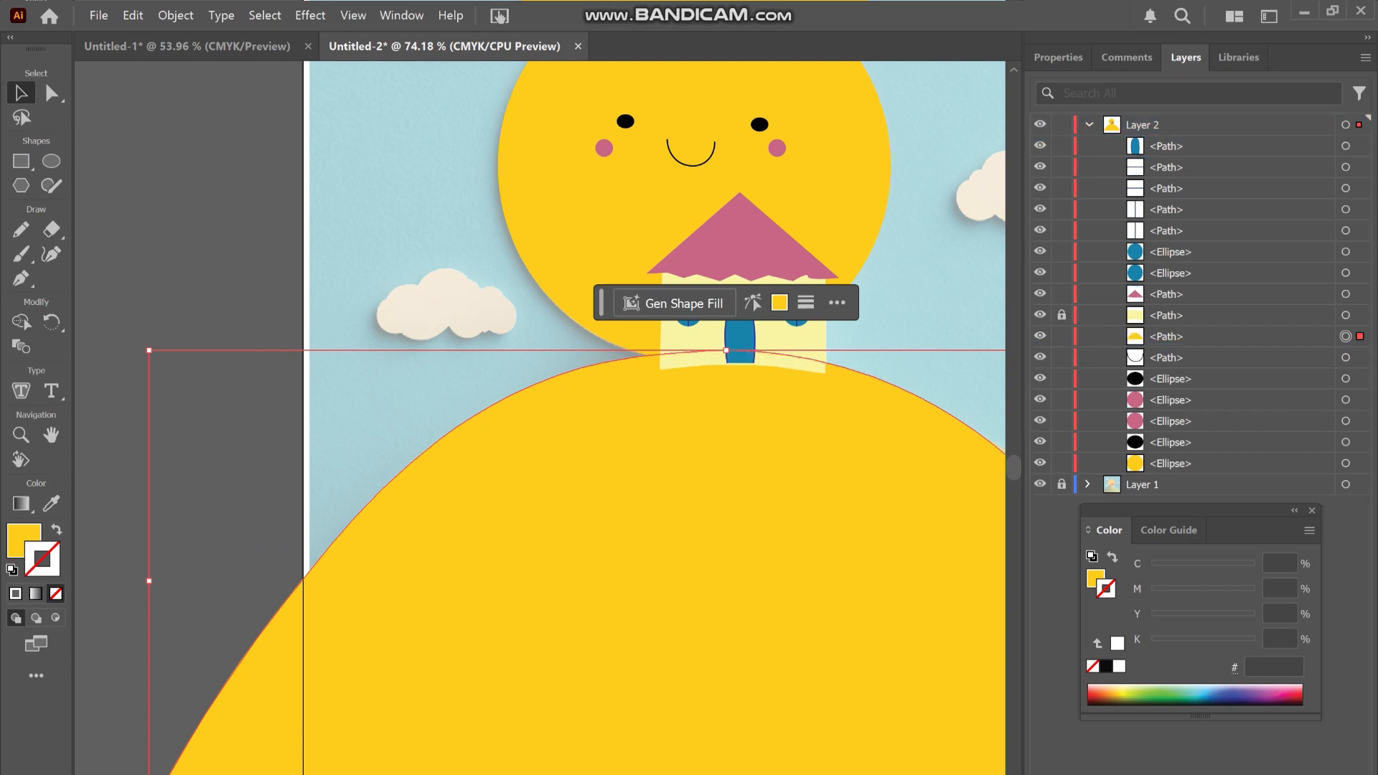
key("ctrl+bracketleft")
key("ctrl+bracketleft")
key("ctrl+bracketleft")
key("ctrl+bracketleft")
key("ctrl+bracketleft")
Nudge the hill down until its crest lies below the base of the house
left_click_drag(867, 440, 861, 459)
key("ctrl+z")
key("shift+Down")
key("shift+Down")
key("shift+Down")
key("shift+Down")
key("shift+Down")
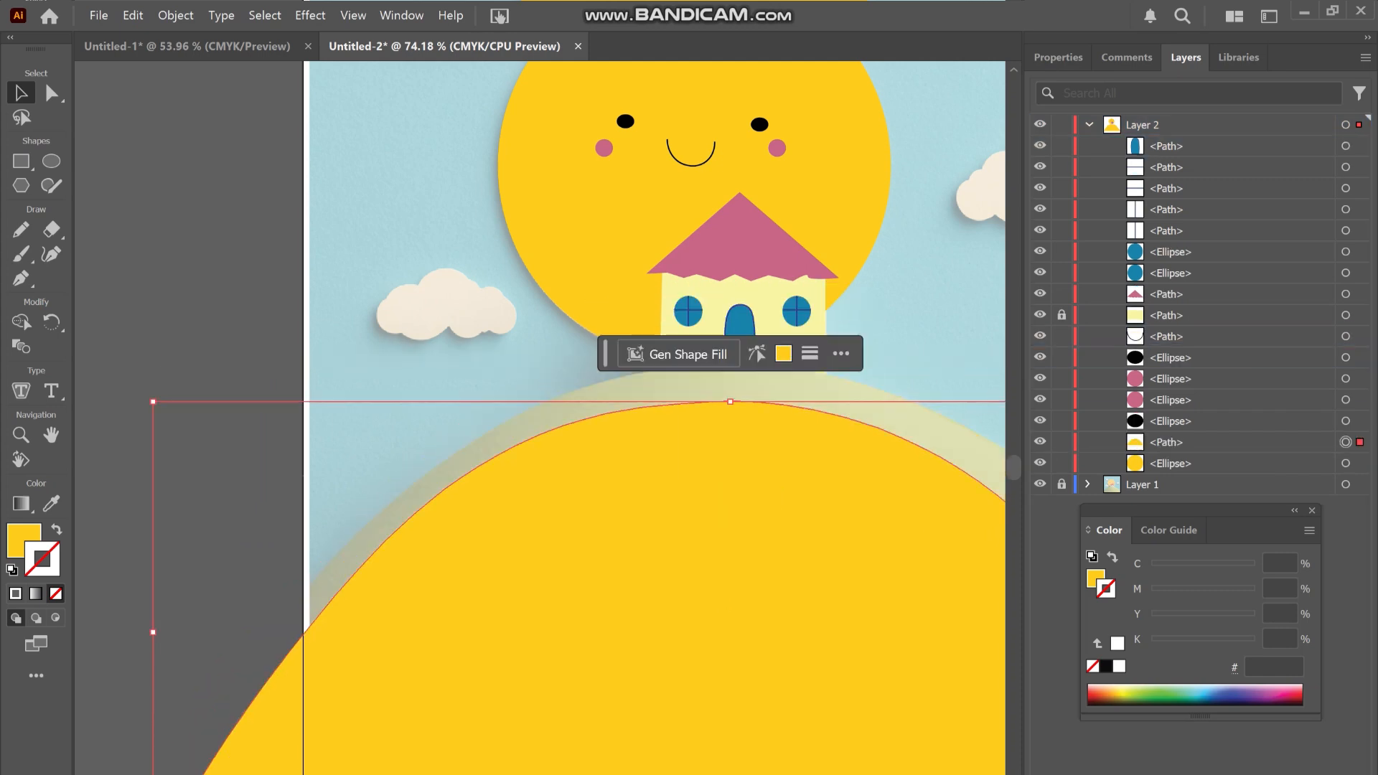
Fill the hill with dark olive green and raise it to meet the base of the house
key("i")
key("v")
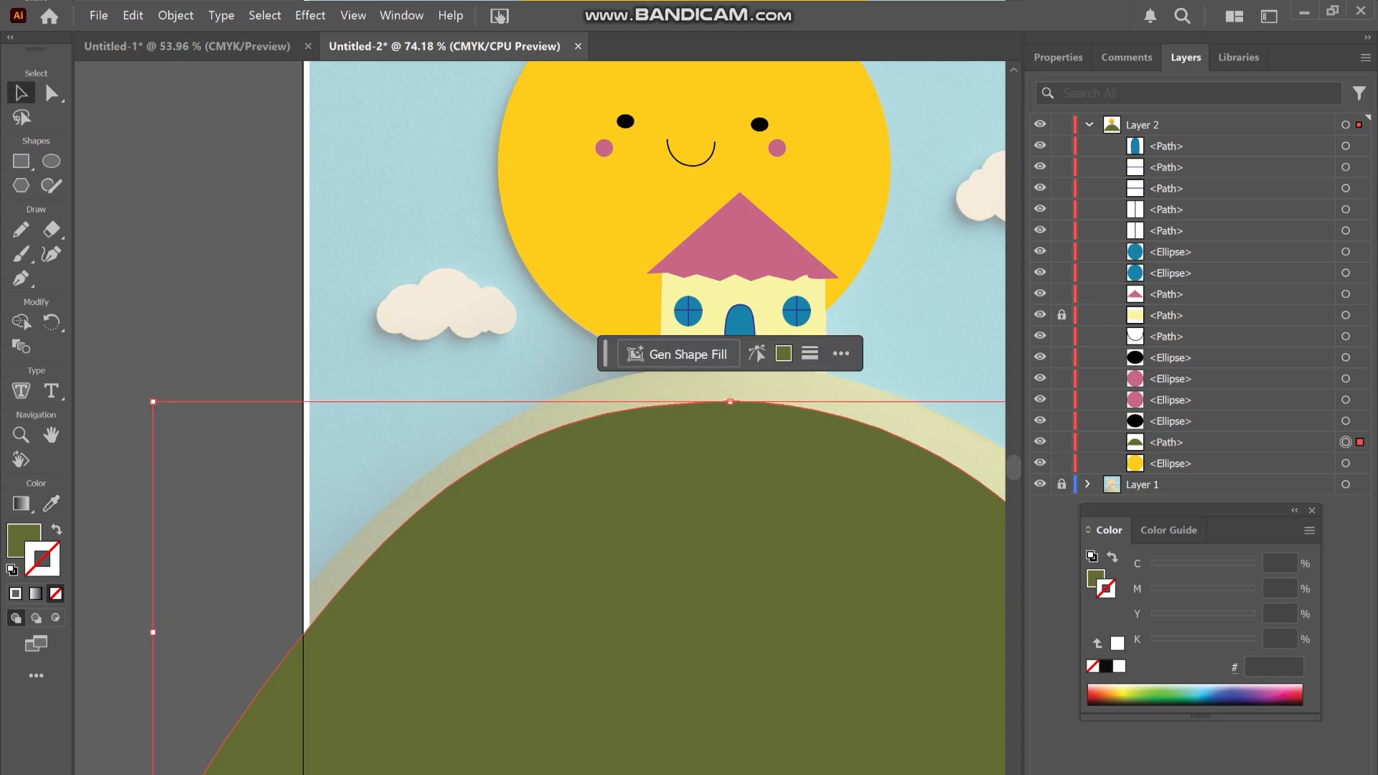
left_click_drag(542, 577, 542, 544)
Realign the sun ellipse with the reference sun behind the face and change its fill to orange
scroll(645, 359, "up", 3)
left_click_drag(689, 402, 637, 402)
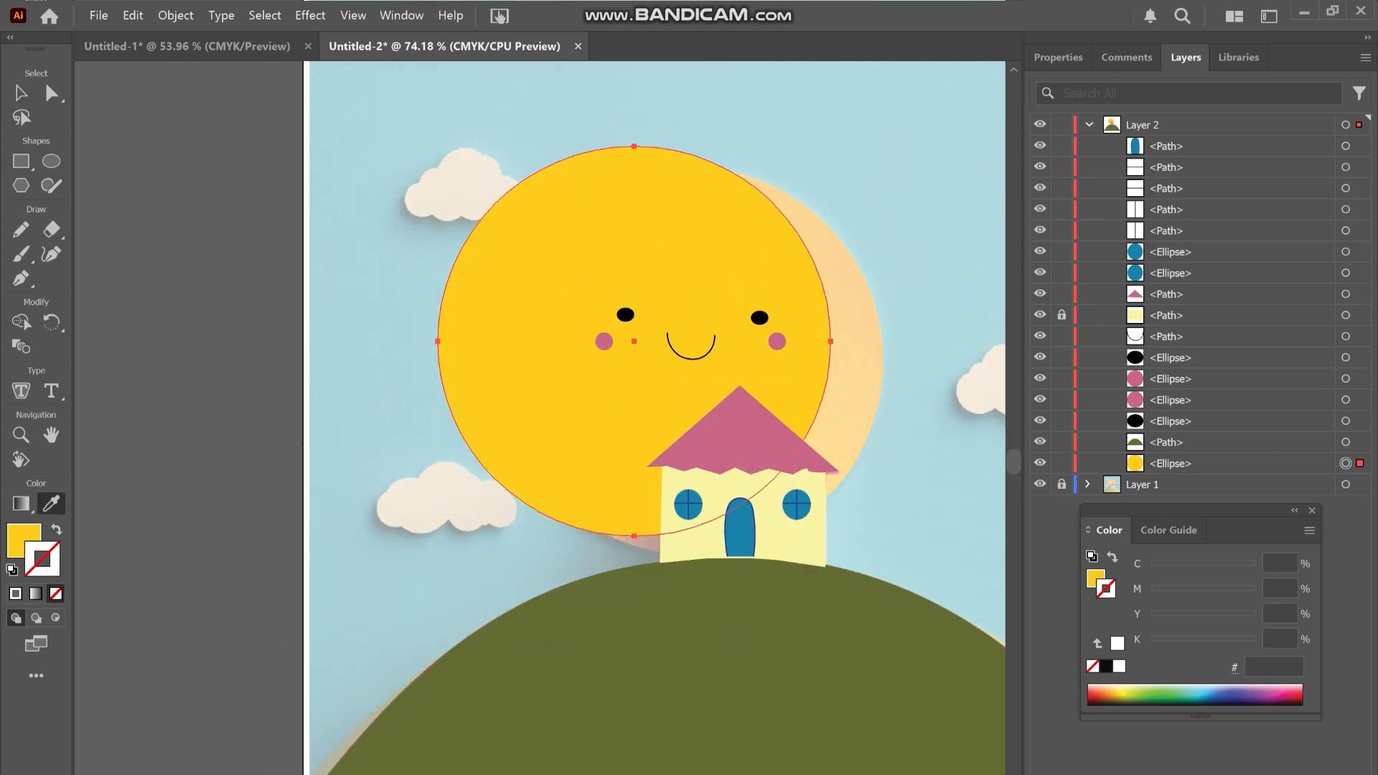
key("shift+Right")
key("shift+Right")
key("shift+Right")
key("shift+Right")
key("shift+Right")
key("shift+Right")
key("shift+Right")
key("shift+Down")
key("shift+Down")
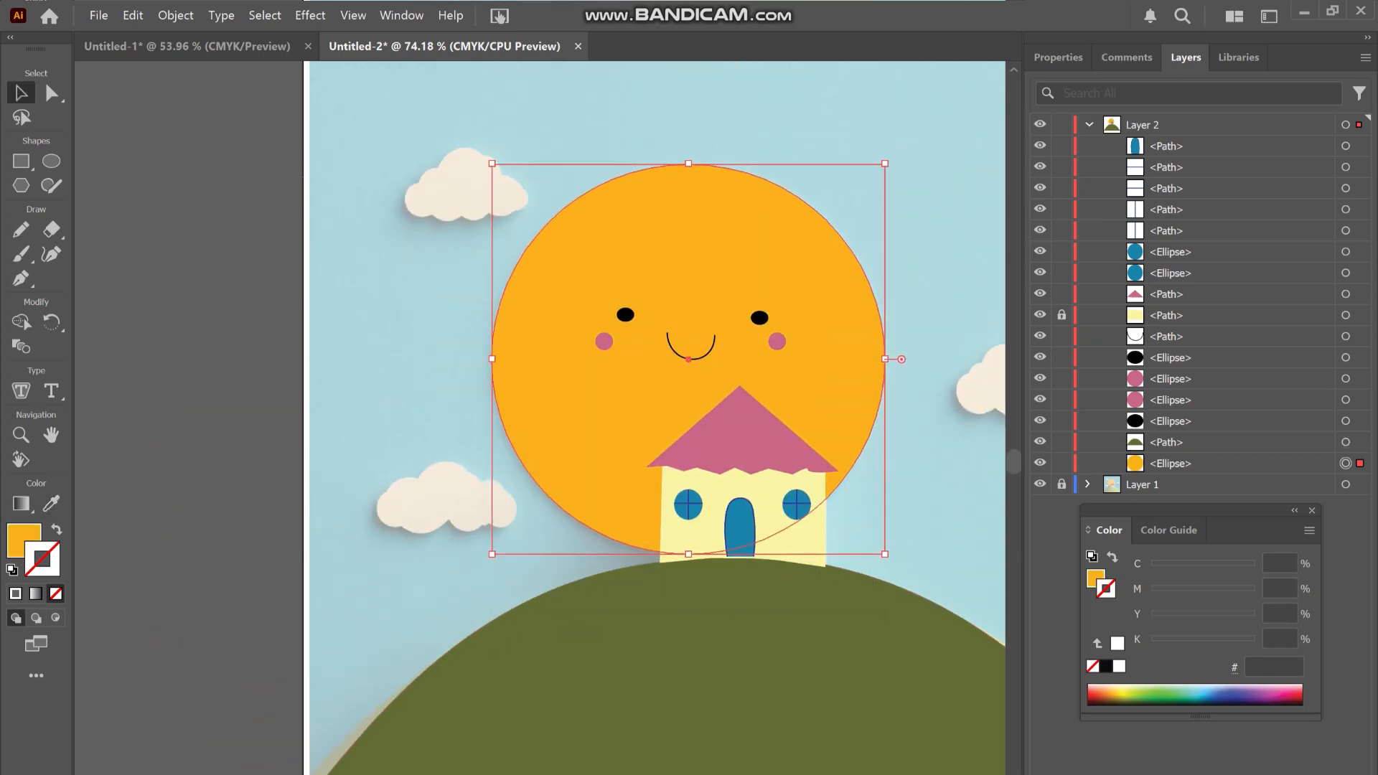
Widen the hill slightly on both sides so its slopes cover the reference hill
left_click(1061, 124)
key("ctrl+0")
scroll(389, 314, "up", 2)
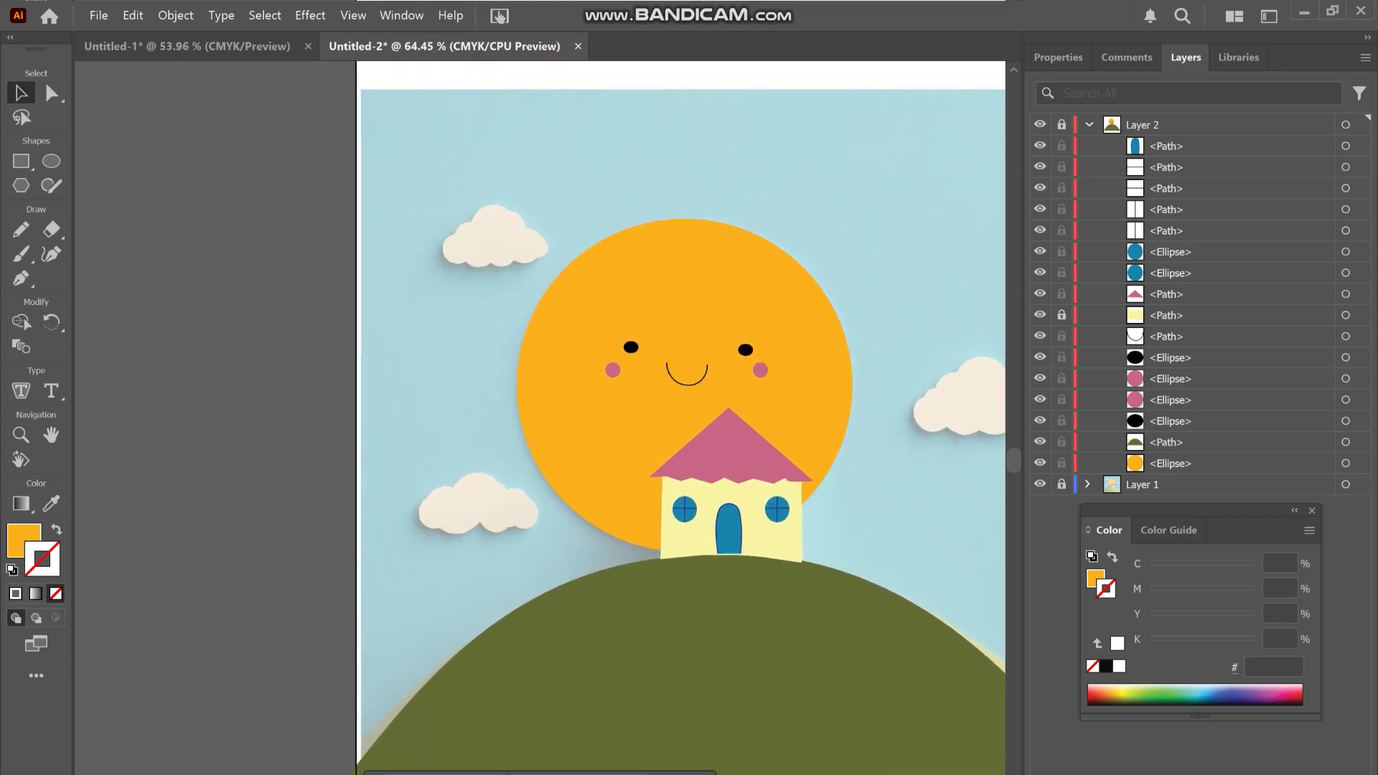
left_click(1062, 125)
scroll(503, 359, "up", 1)
scroll(502, 359, "down", 2)
left_click(524, 610)
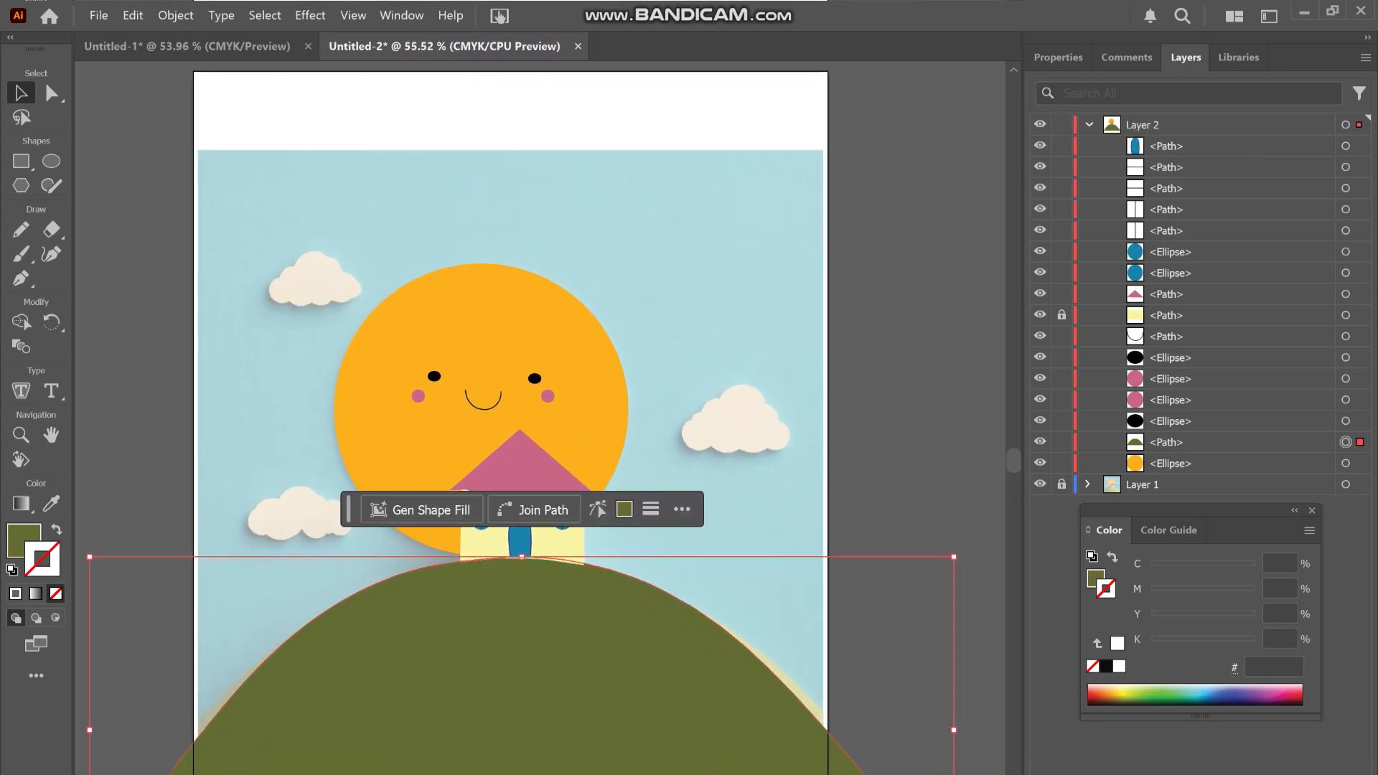
left_click_drag(89, 730, 75, 730)
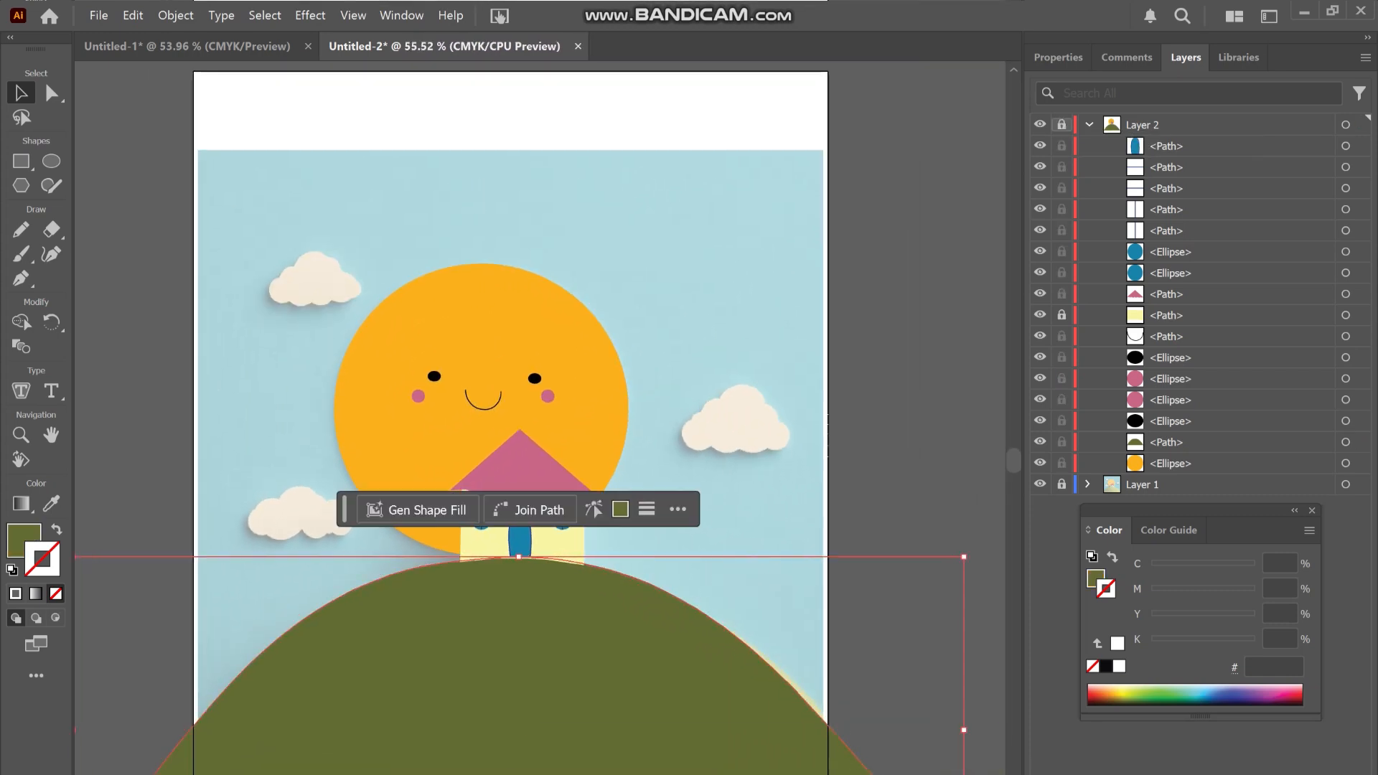
Trace the outline of the lower-left reference cloud with the Curvature tool
key("ctrl+shift+a")
scroll(531, 416, "up", 2)
key("z")
scroll(531, 416, "up", 1)
key("ctrl+plus")
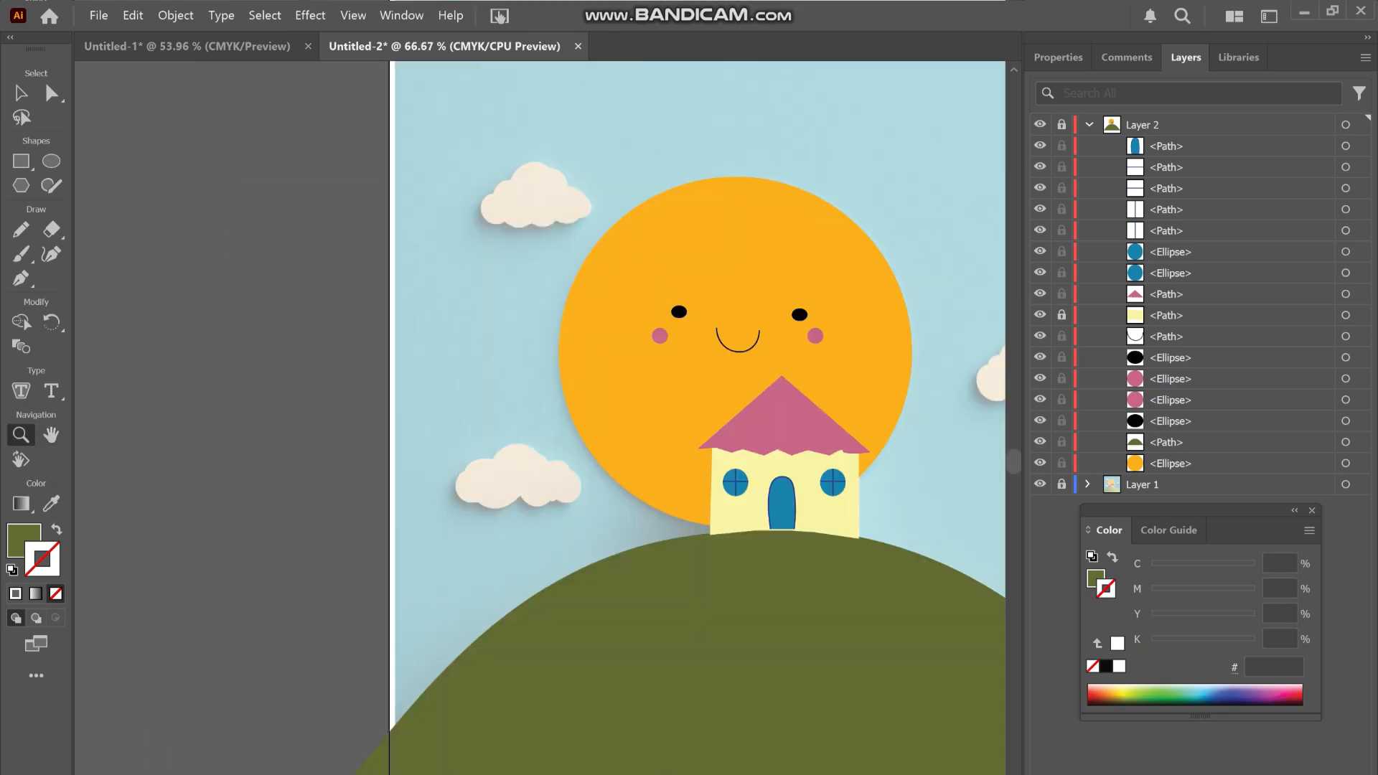
key("ctrl+plus")
scroll(538, 416, "right", 5)
scroll(539, 416, "up", 5)
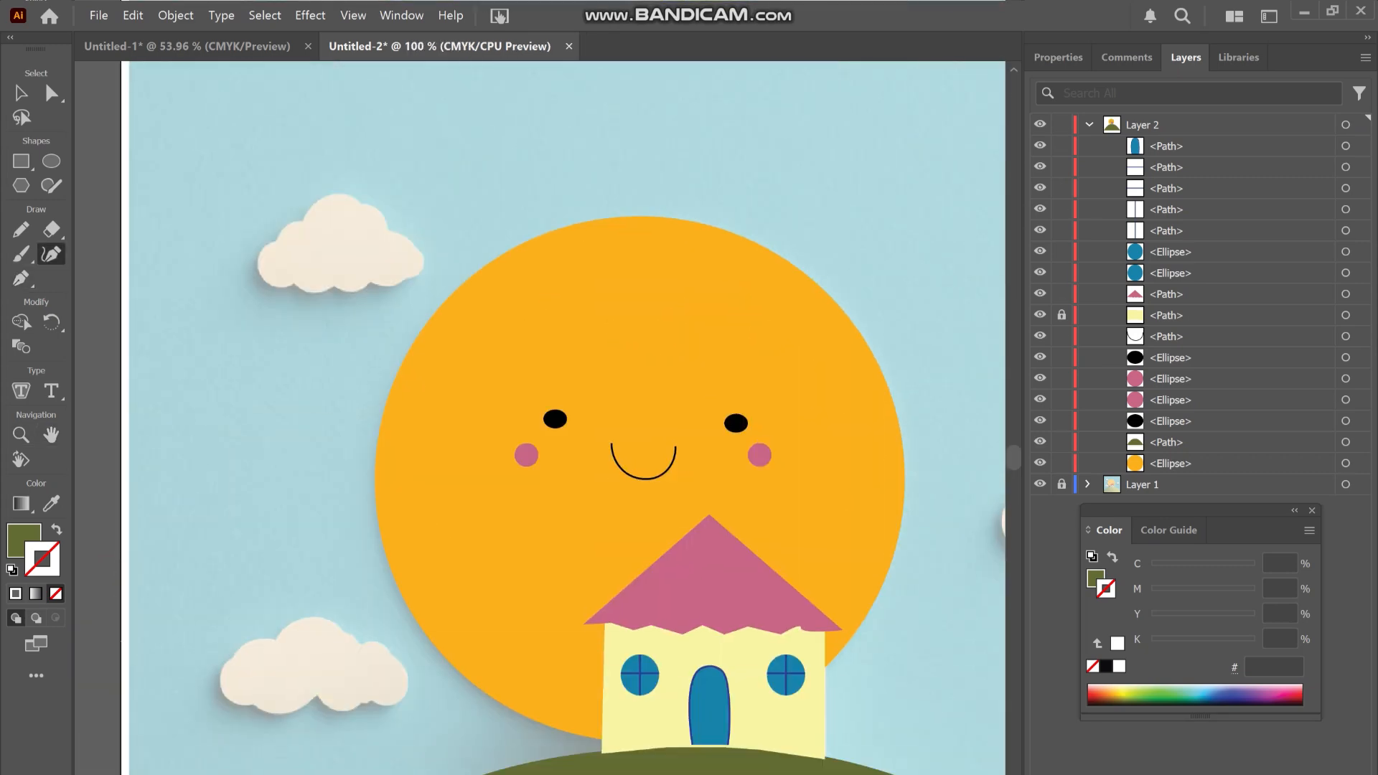
left_click(273, 638)
left_click_drag(297, 614, 323, 619)
left_click(359, 638)
left_click(374, 638)
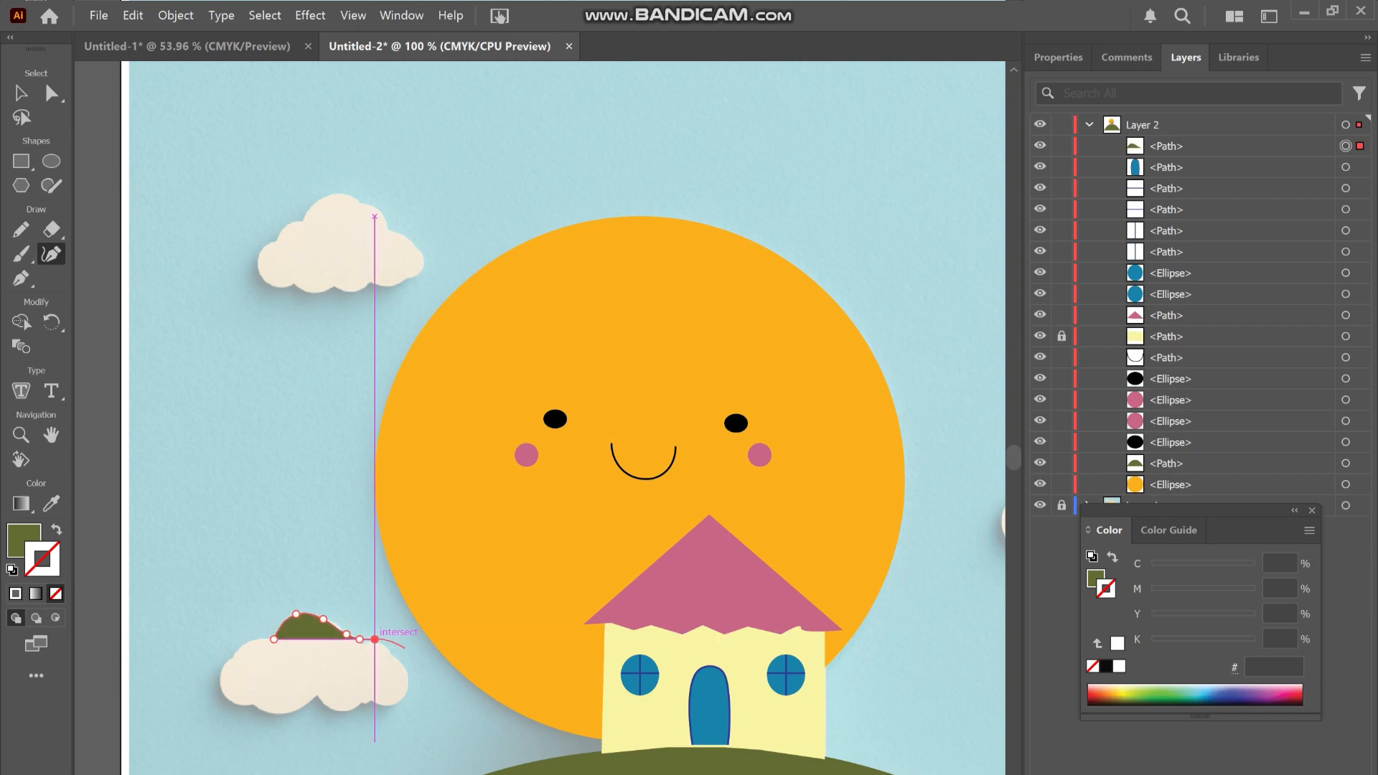
left_click(387, 650)
left_click(404, 673)
left_click(404, 695)
left_click(368, 699)
left_click(357, 702)
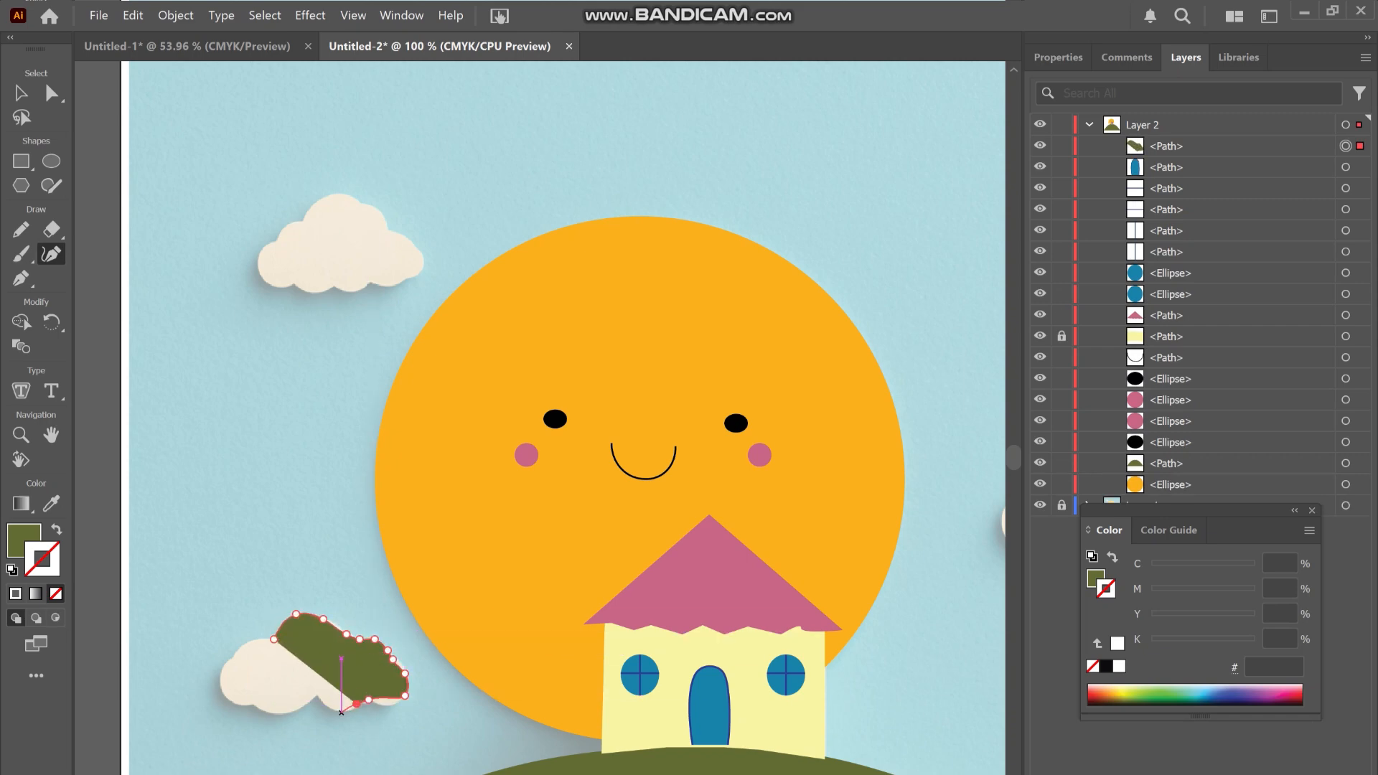
left_click(293, 706)
left_click(259, 706)
left_click(229, 698)
left_click(219, 666)
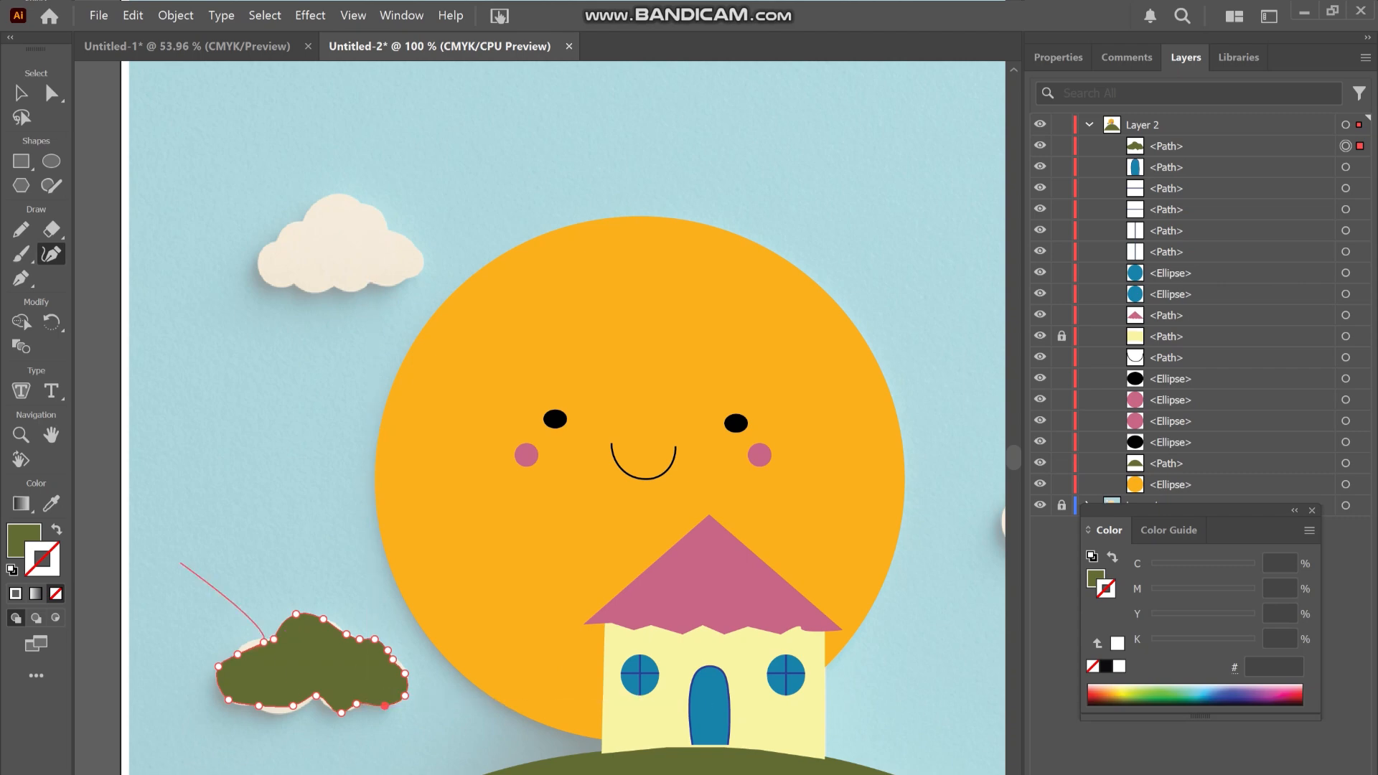
Fill the traced cloud with beige and place a copy over the upper-left reference cloud
key("i")
left_click(323, 251)
key("v")
left_click_drag(312, 664, 341, 240)
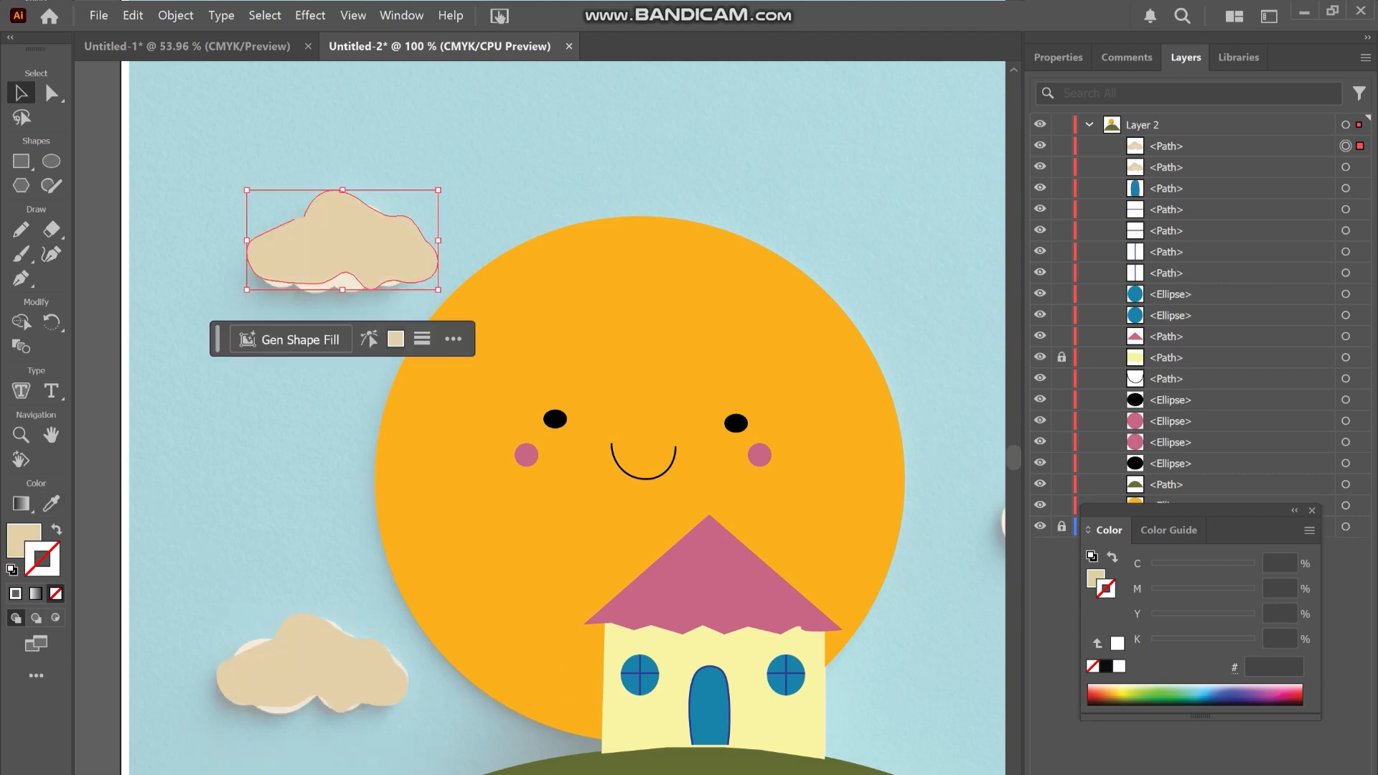
key("ctrl+shift+a")
Place a copy of the lower-left cloud over the right reference cloud and stretch it slightly downward
scroll(545, 431, "down", 3)
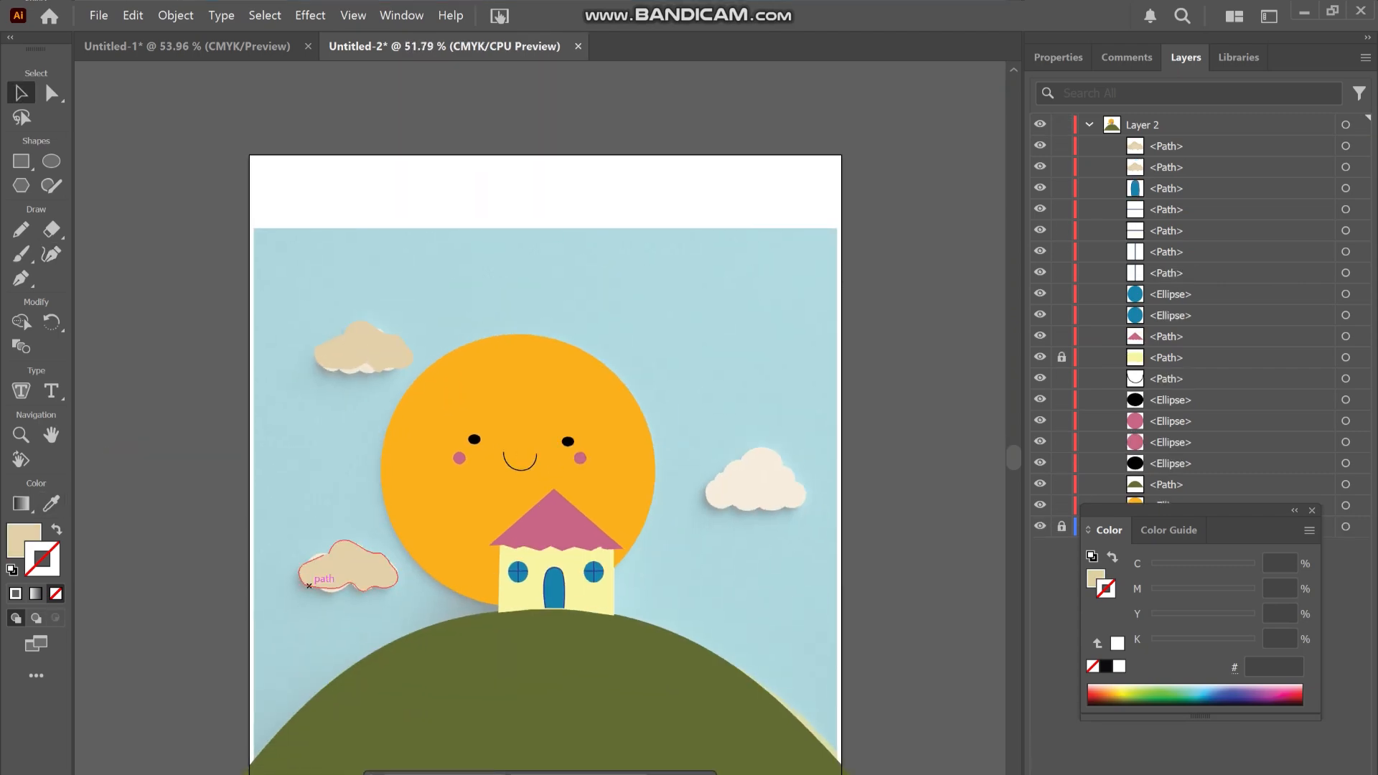
left_click_drag(309, 585, 705, 485)
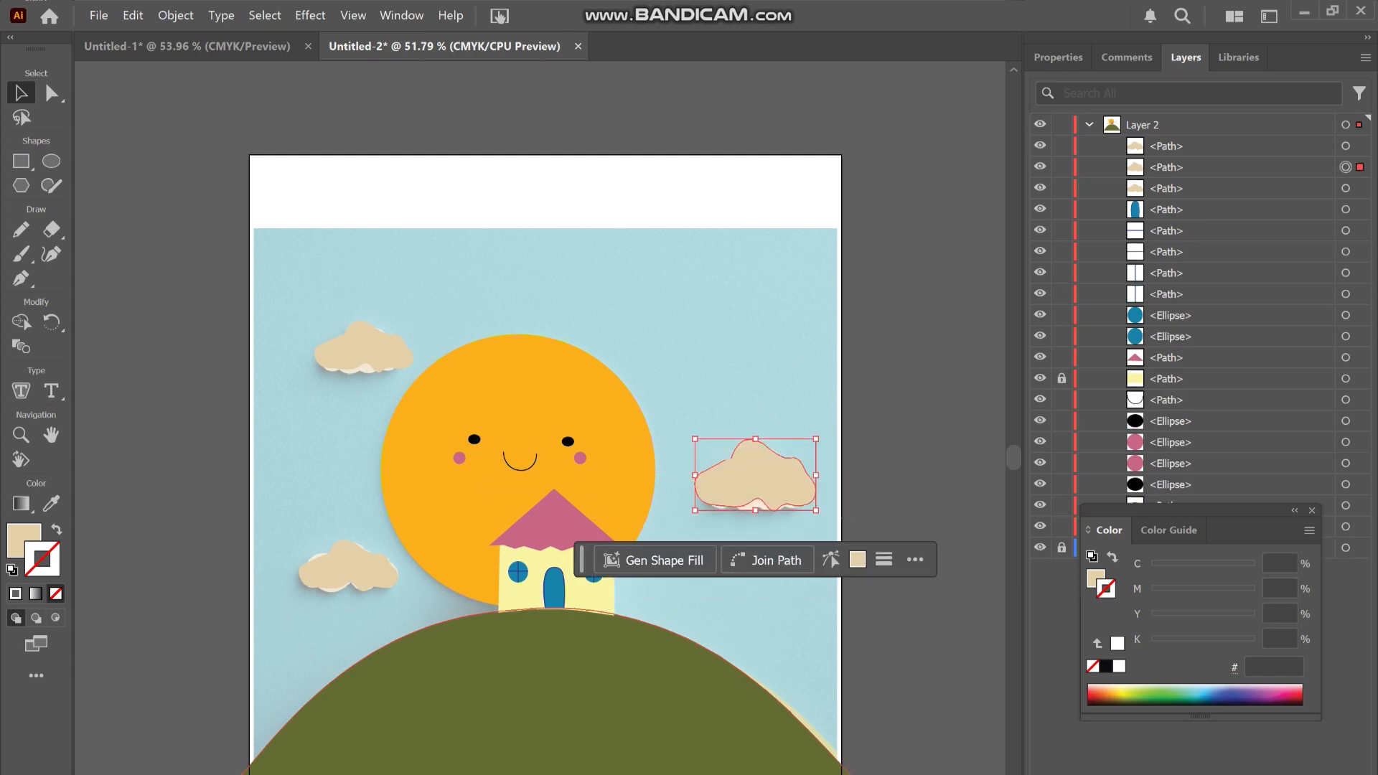
left_click_drag(815, 510, 816, 519)
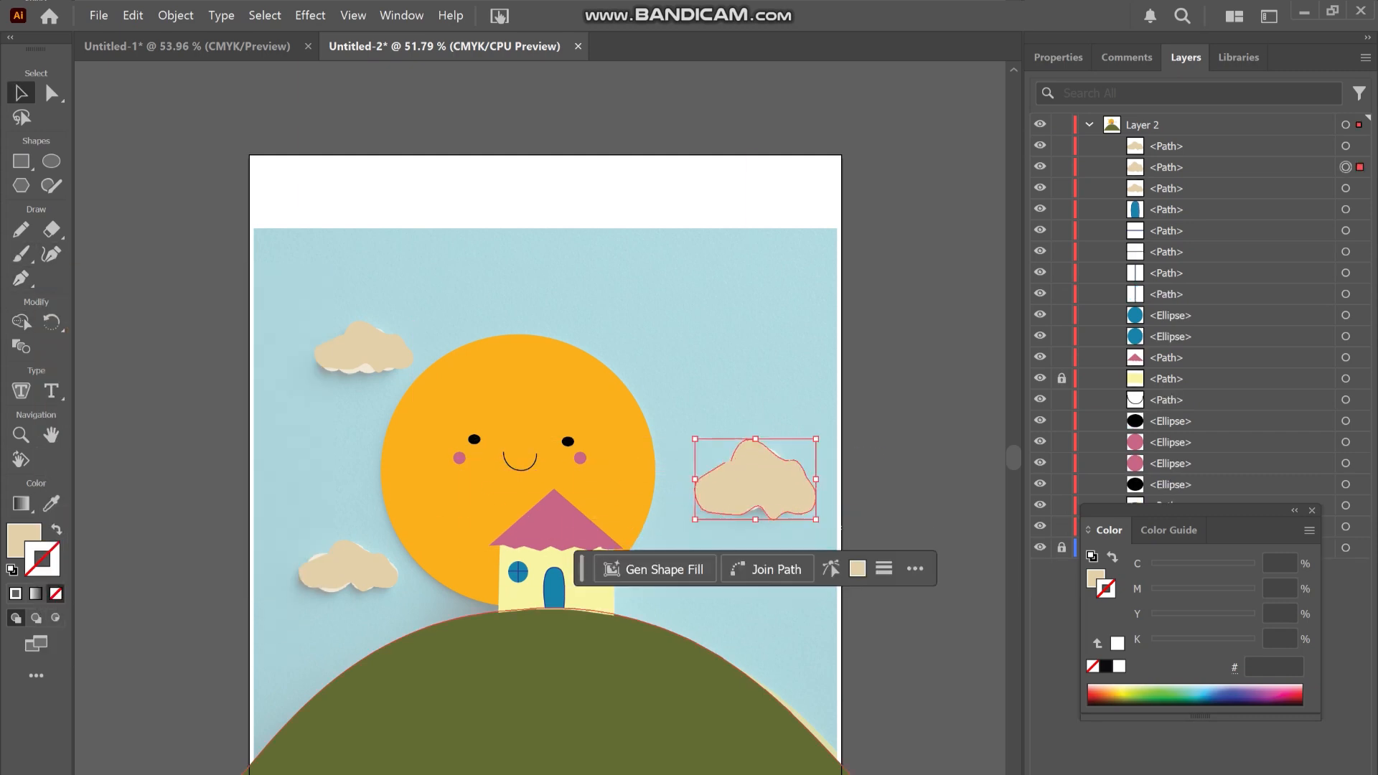
Draw a winding road shape from the base of the house down the hill with the Curvature tool
left_click(527, 617)
key("shift+grave")
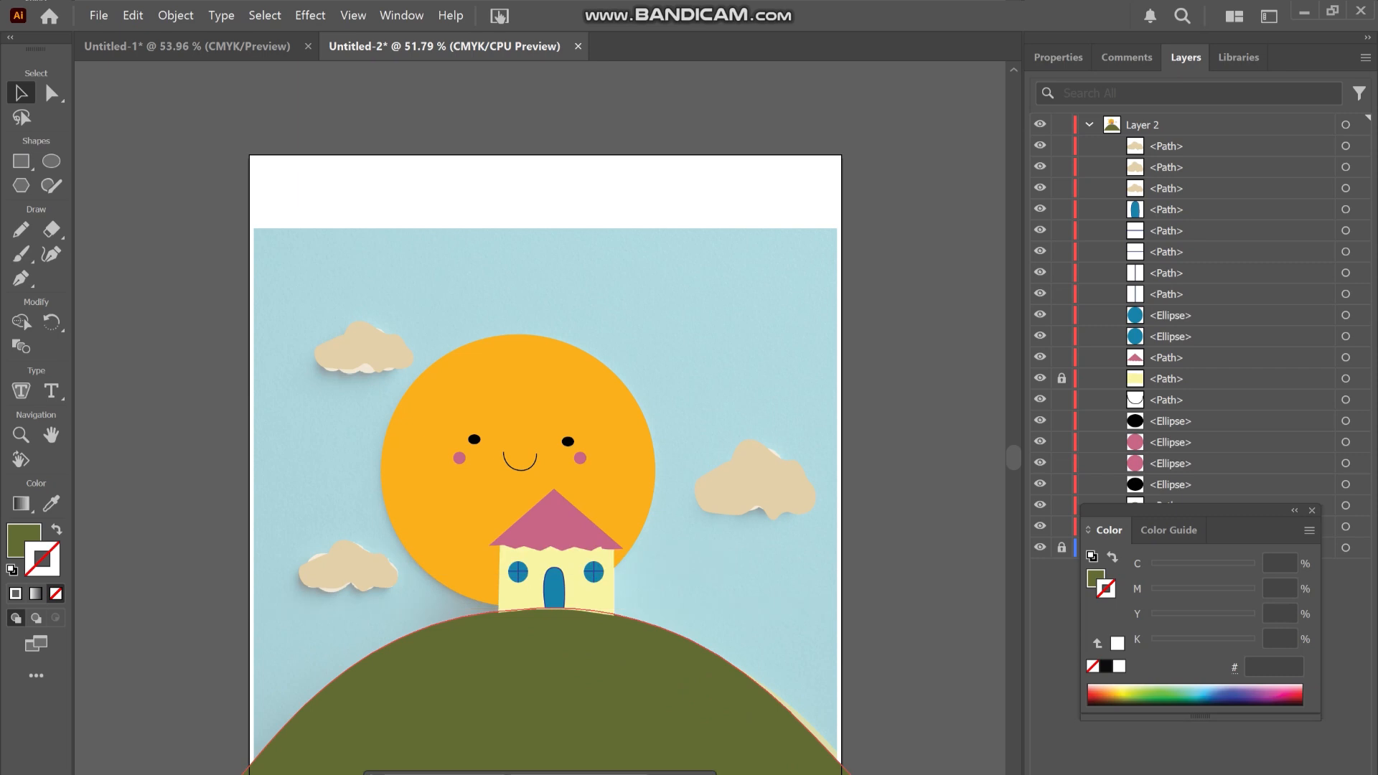
left_click(583, 620)
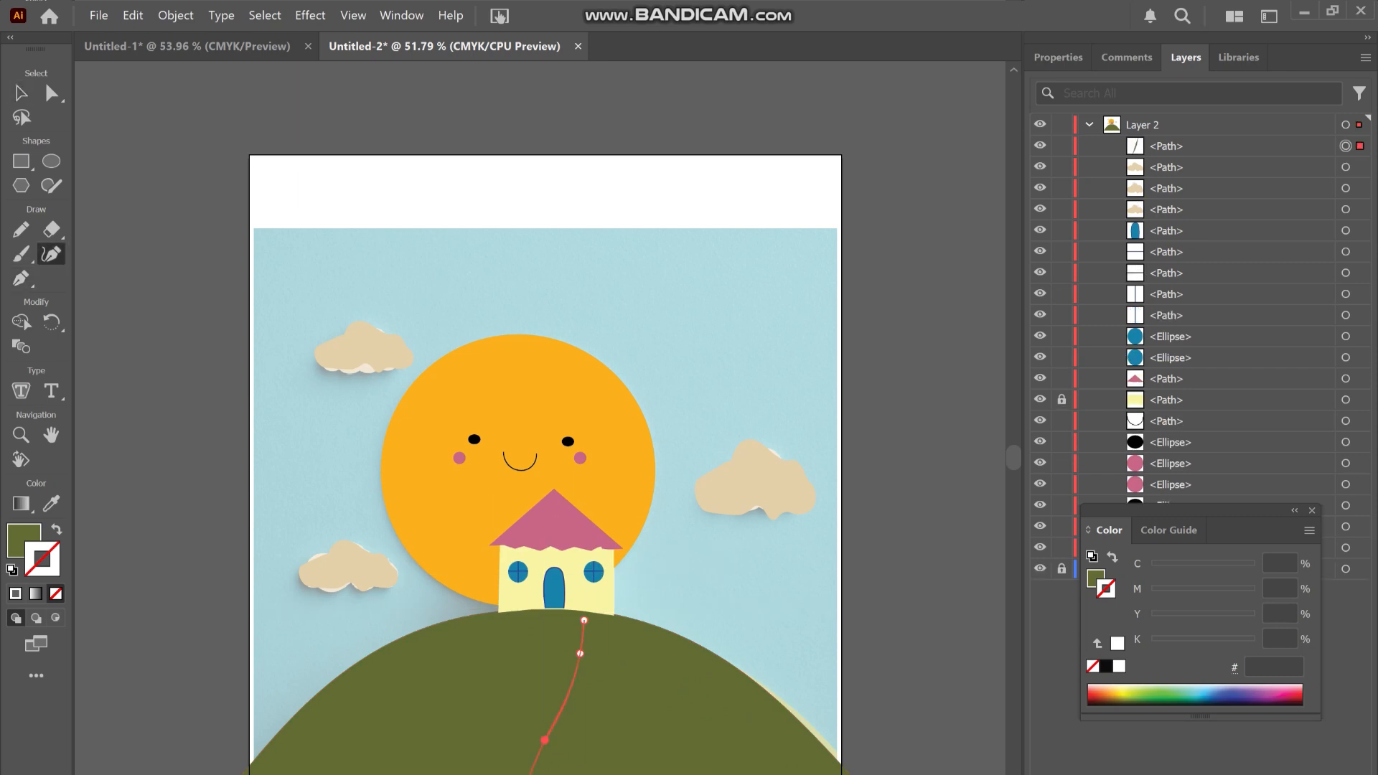
scroll(519, 682, "down", 2)
left_click(519, 682)
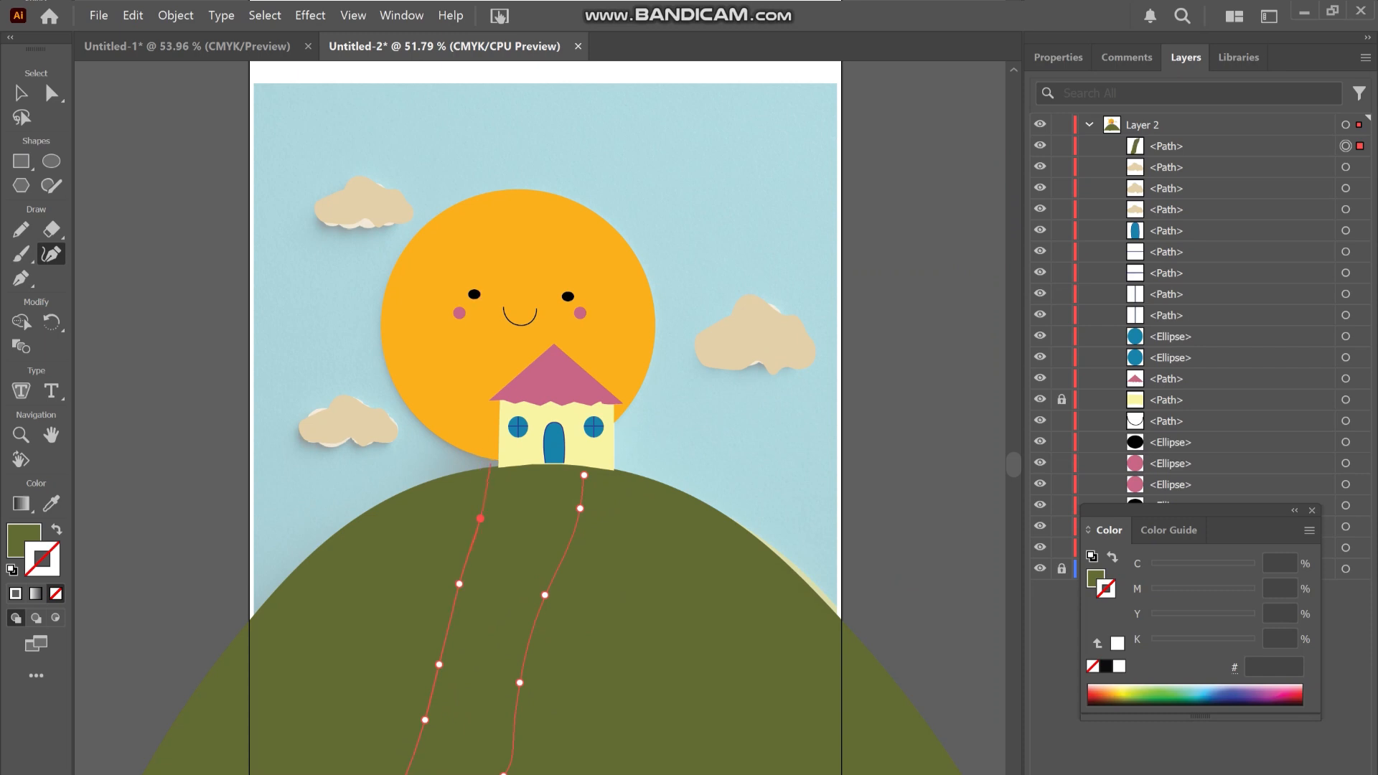
key("v")
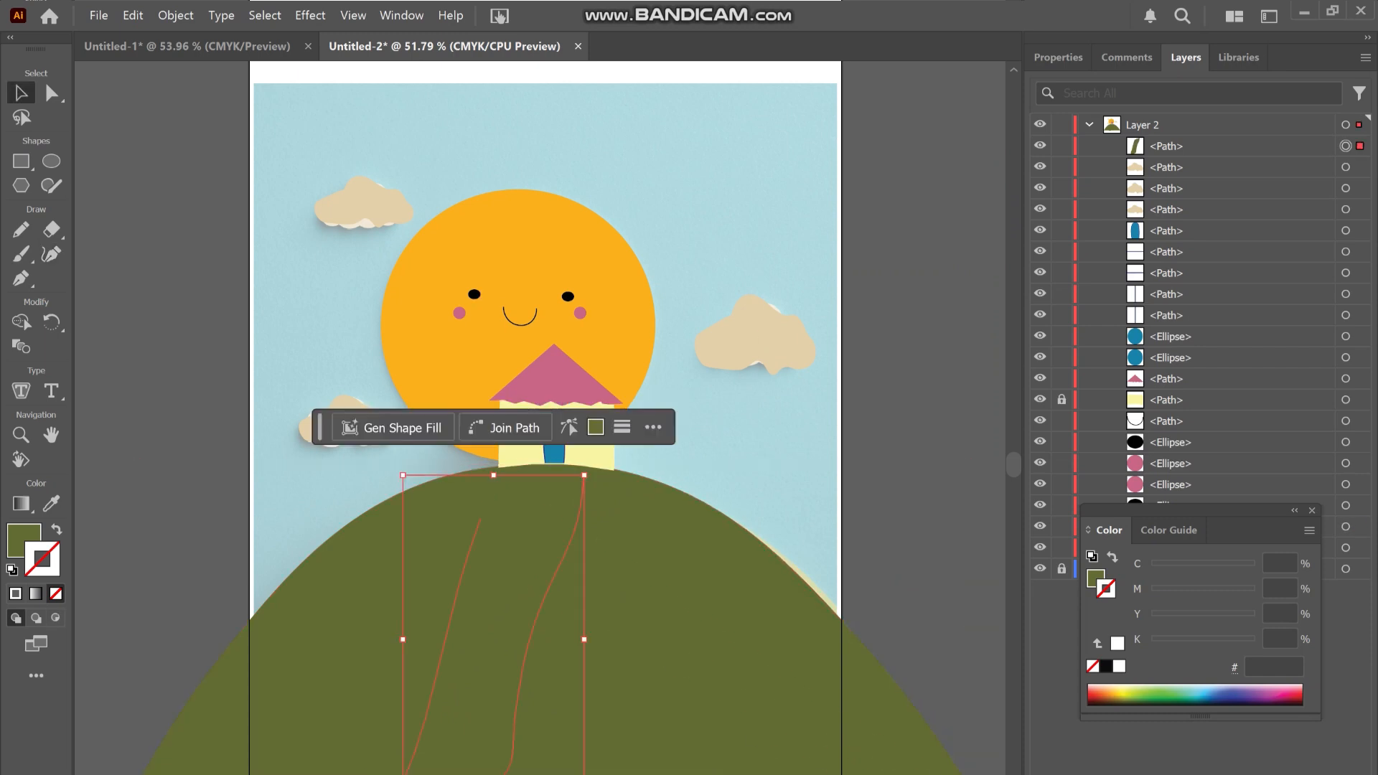
Rotate the road shape slightly, fill it with dark gray and move it up against the house
left_click_drag(386, 442, 392, 477)
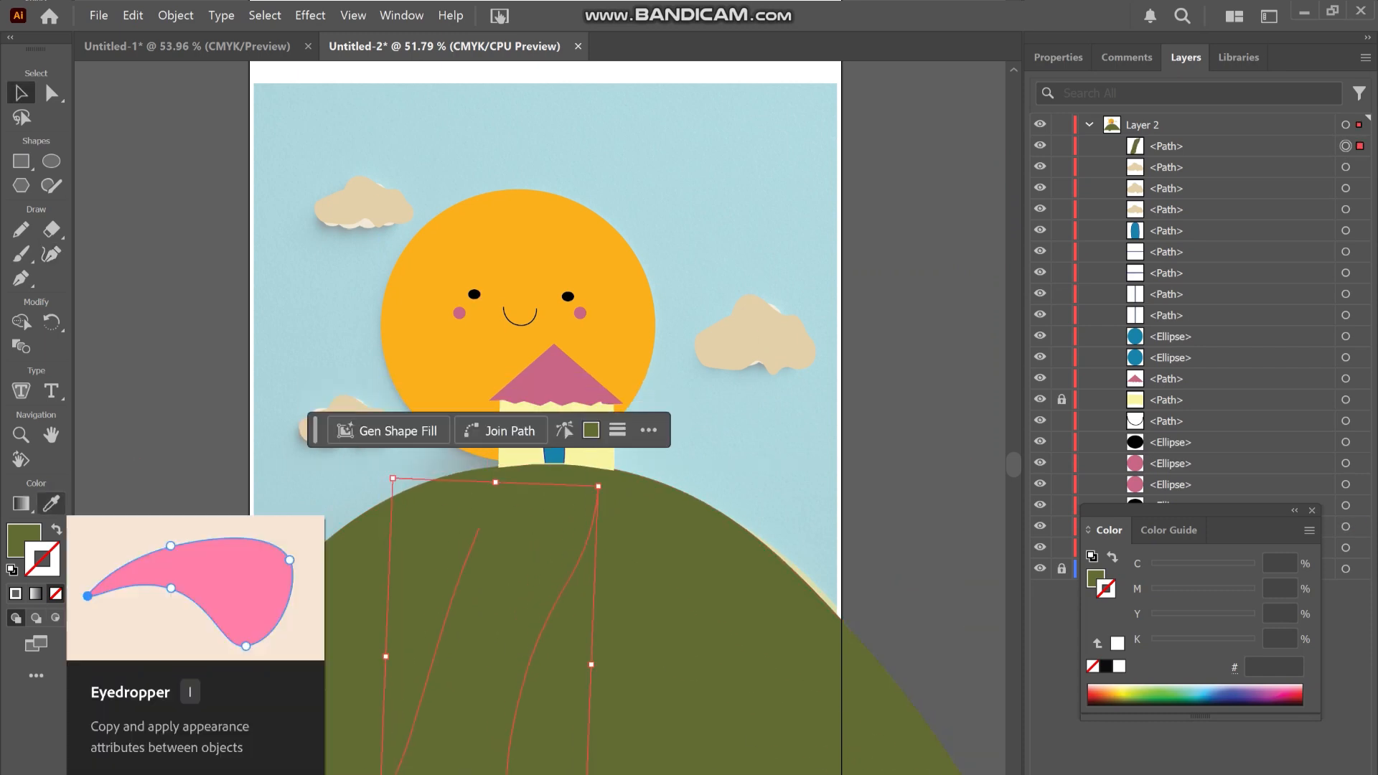
left_click(51, 502)
key("v")
left_click_drag(488, 661, 530, 569)
double_click(529, 569)
left_click(87, 74)
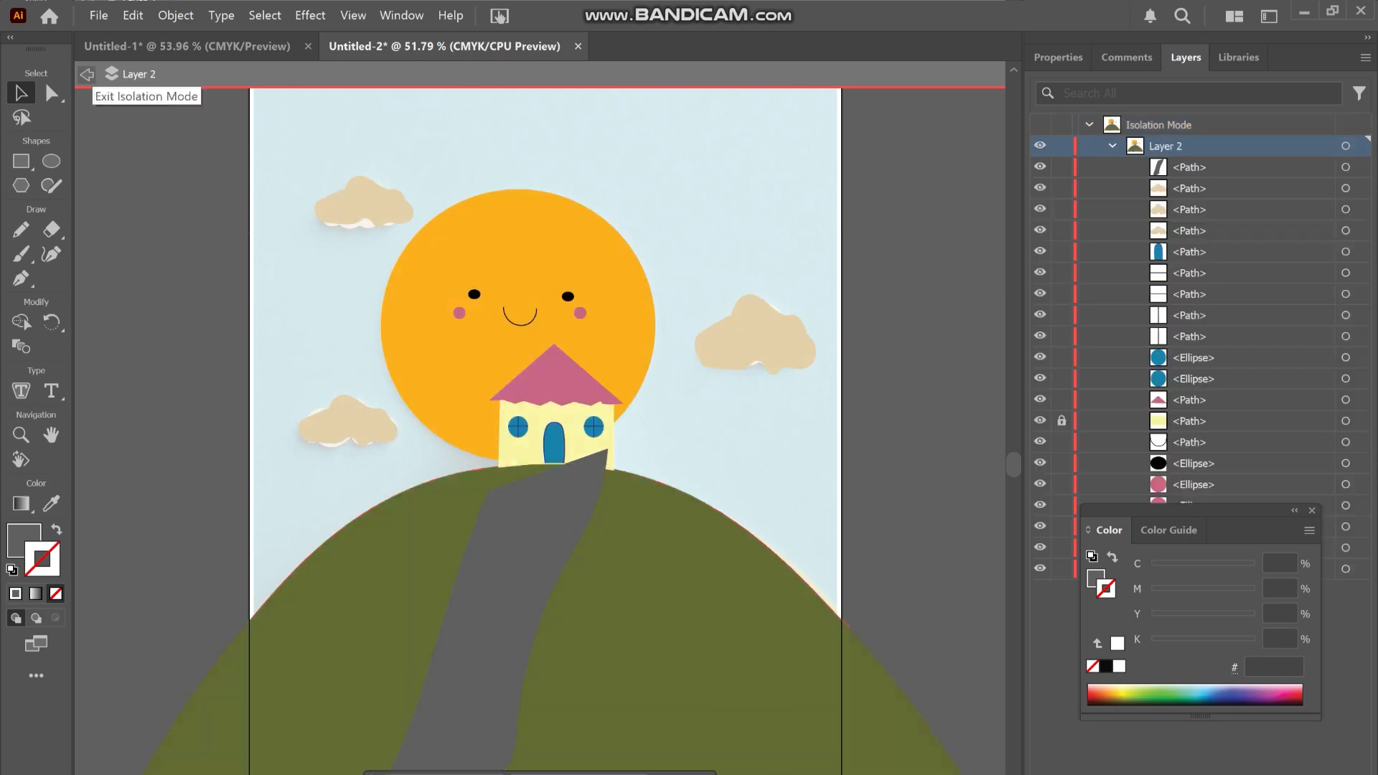
Tilt the road further so it runs diagonally down from the house and send it backward behind the house wall
left_click(572, 571)
left_click_drag(631, 428, 611, 443)
key("ctrl+[")
key("ctrl+[")
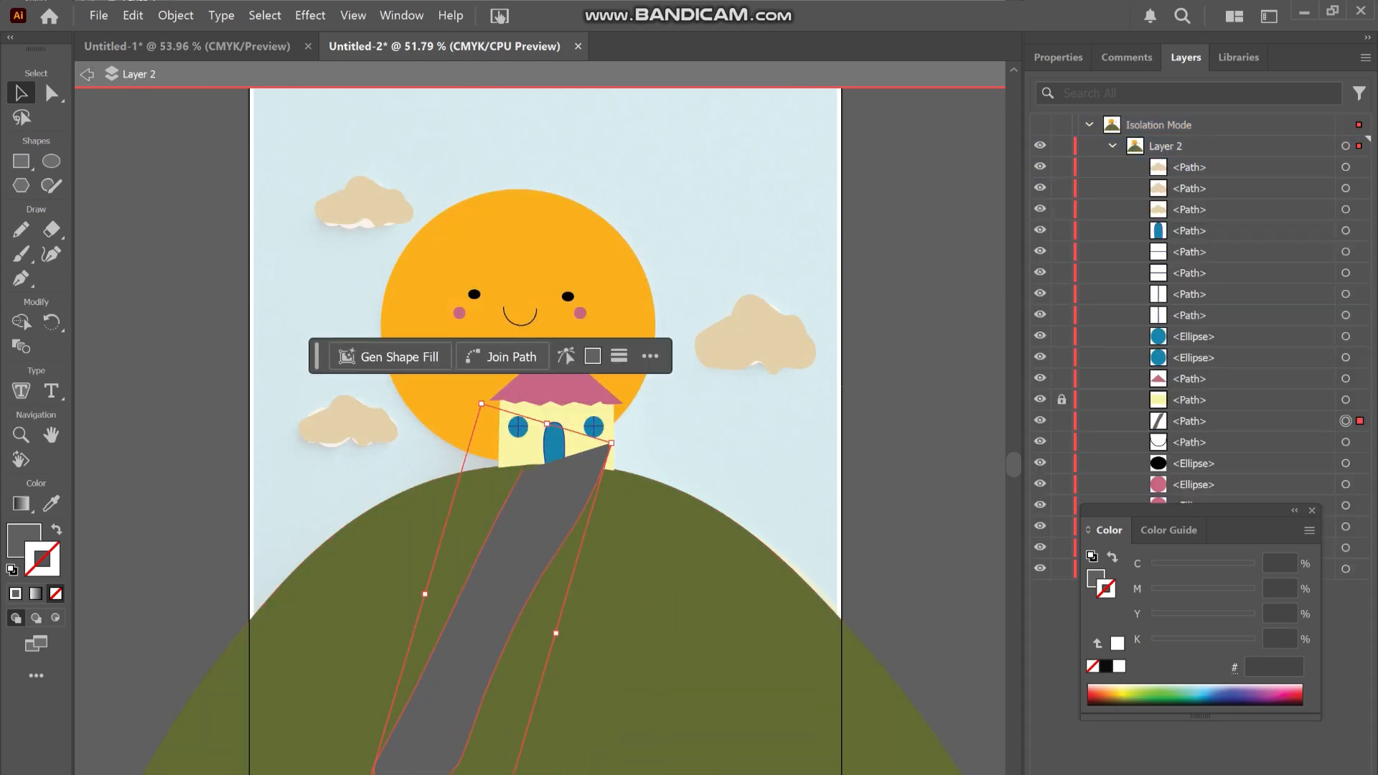
Draw a short vertical line beside the artboard with the Pen tool
key("p")
key("Escape")
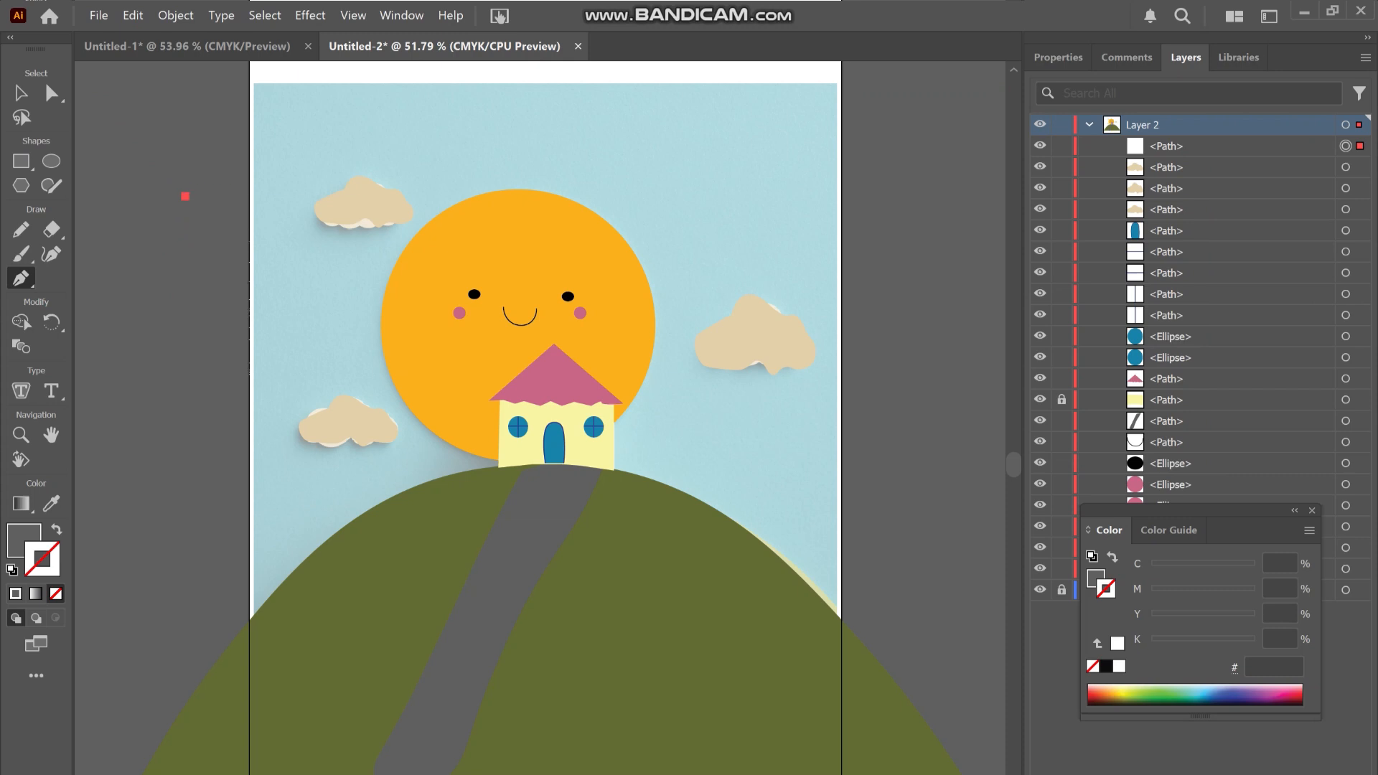
left_click(137, 191)
left_click(136, 233)
key("v")
Place the short line on the road, tilted along it, and repeat it in white down the road as a dashed center line
left_click_drag(137, 211, 553, 506)
left_click_drag(563, 553, 545, 556)
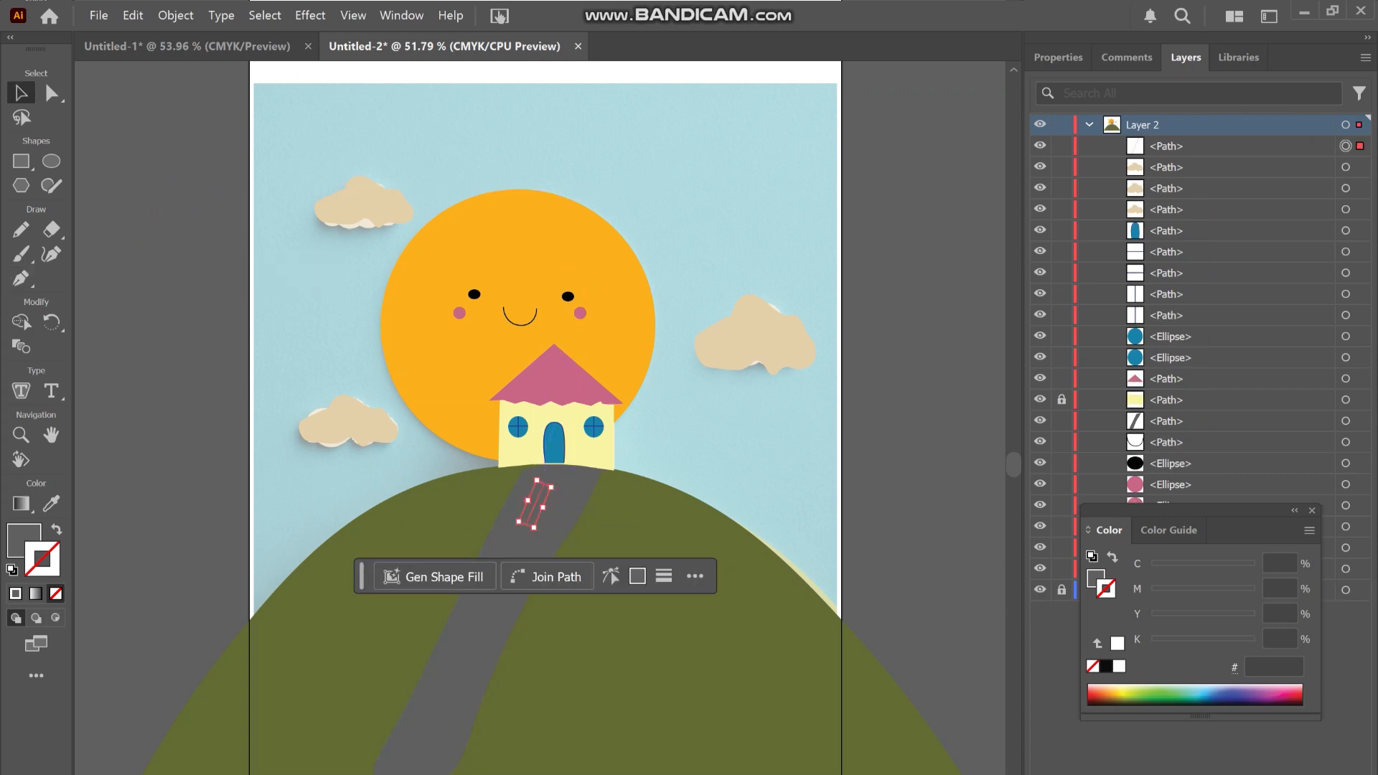
left_click_drag(545, 510, 547, 515)
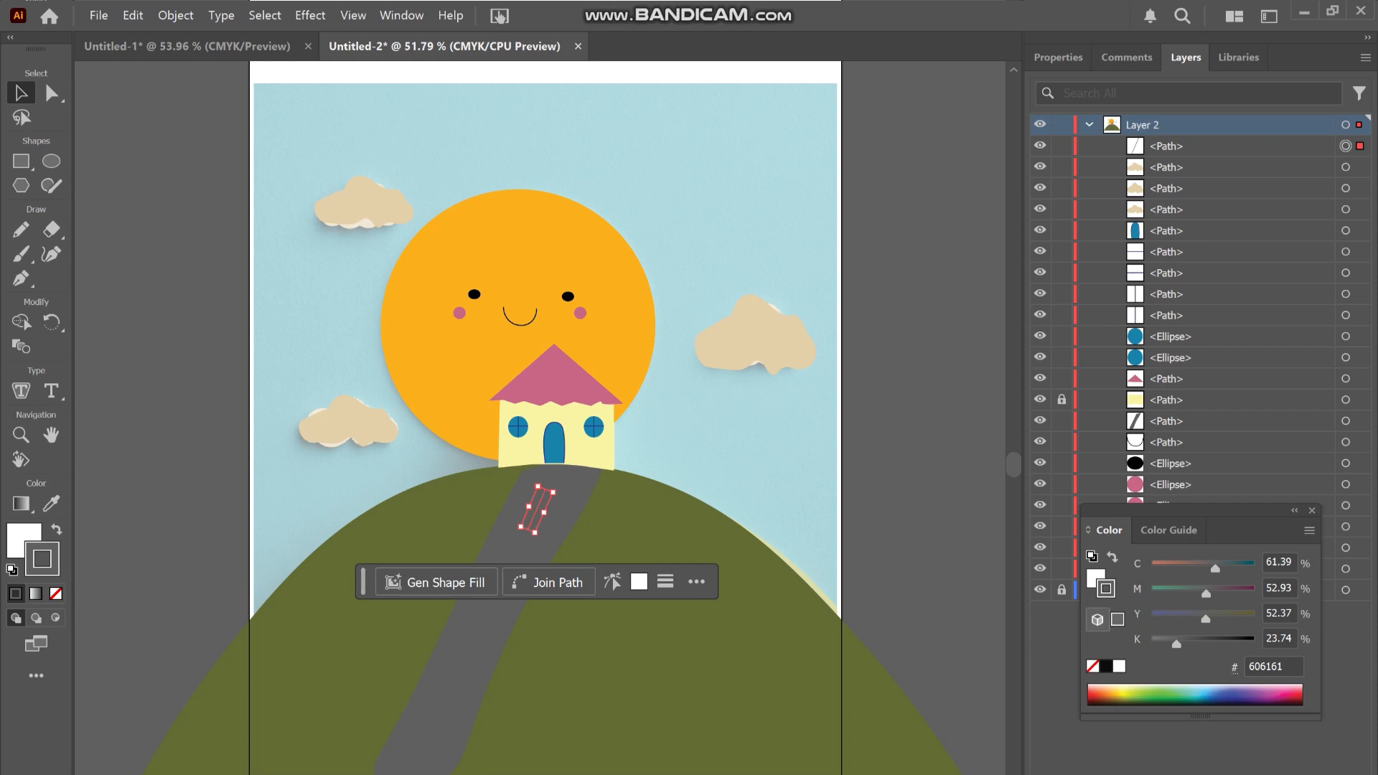
left_click_drag(539, 512, 414, 772)
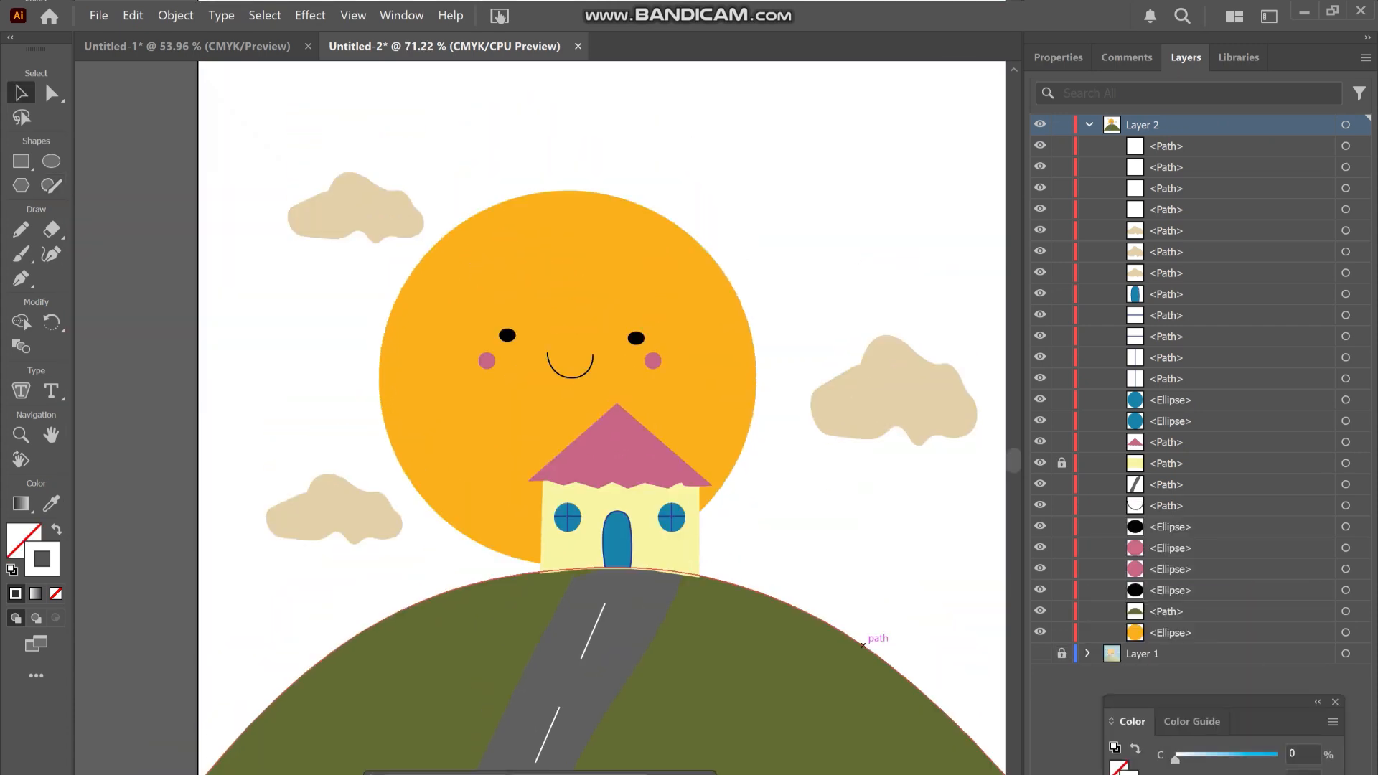
Move the right cloud higher in the sky
left_click_drag(894, 391, 893, 281)
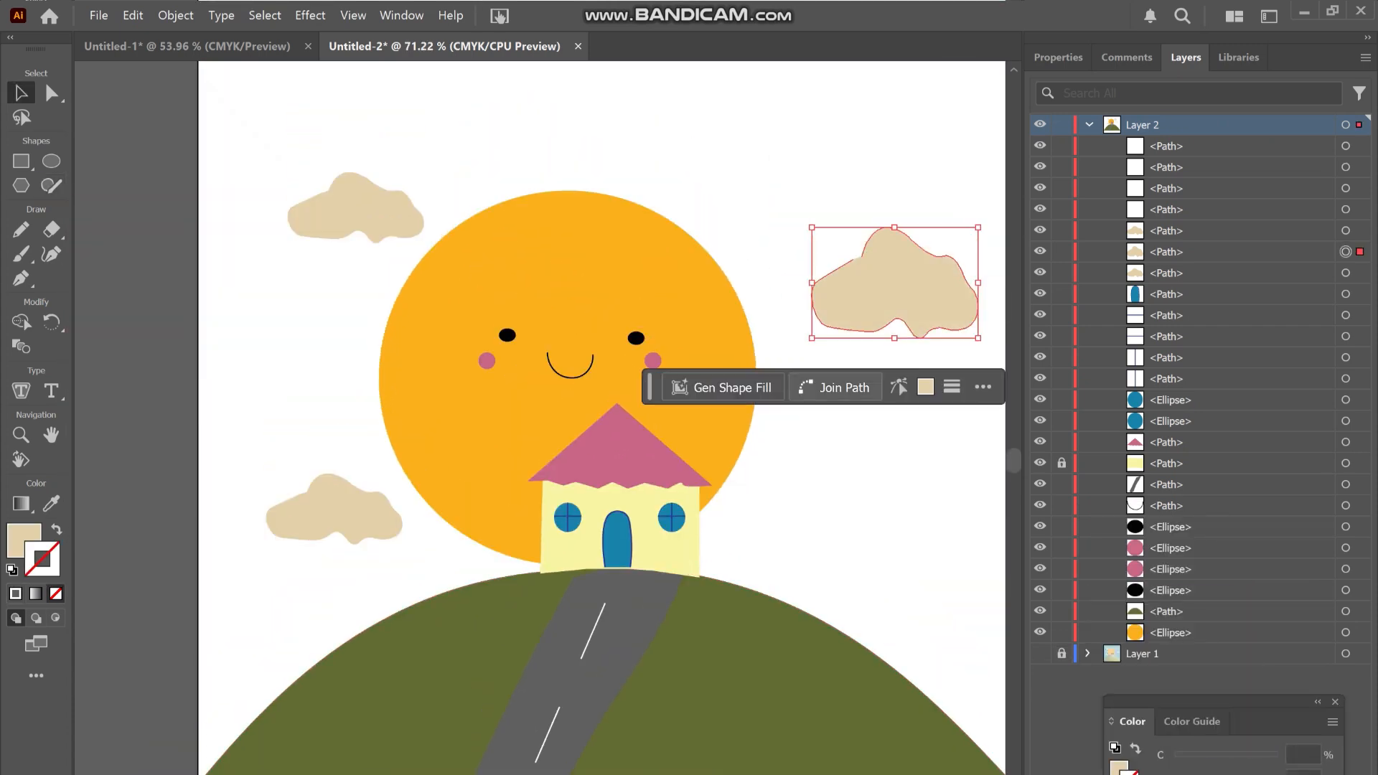
left_click(646, 596)
left_click(459, 287)
left_click(789, 682)
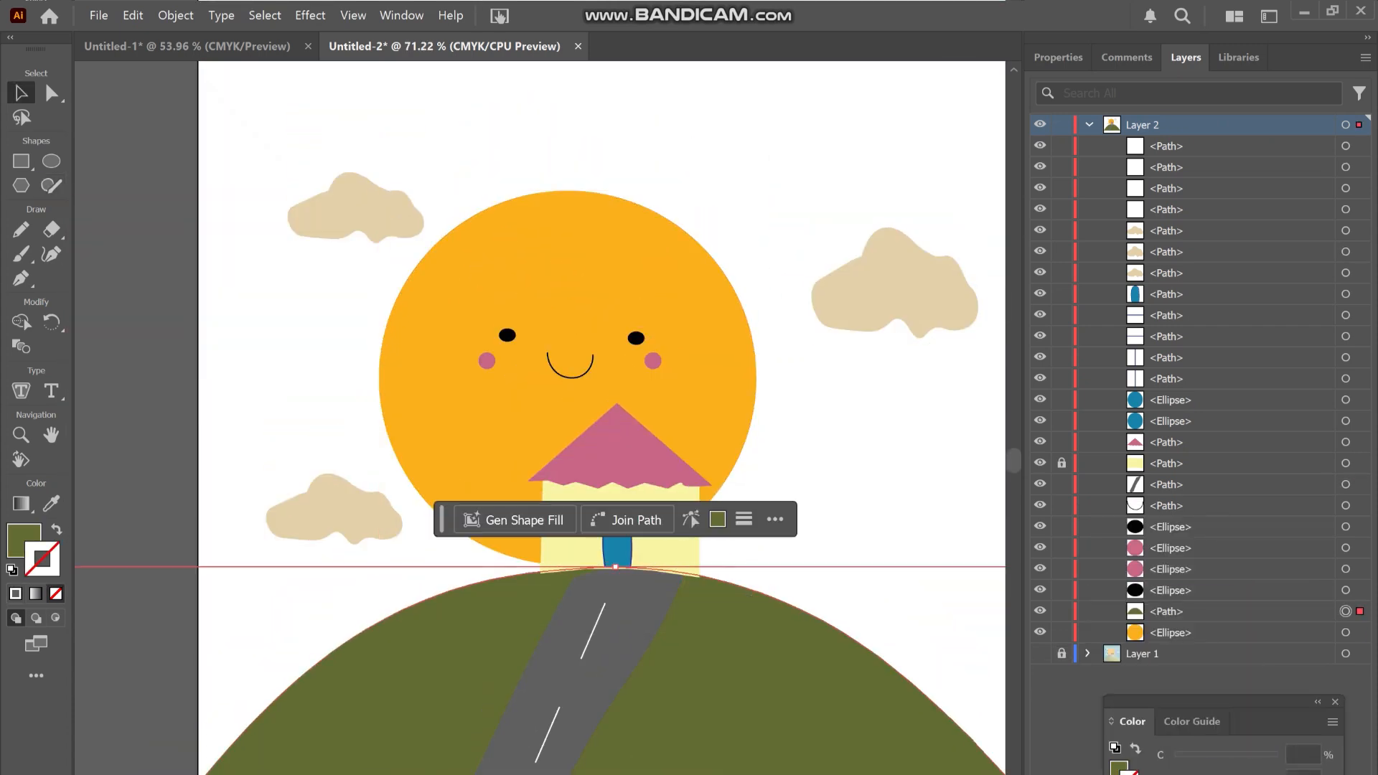
left_click(1166, 463)
Draw a rectangle wider than the artboard over the sky area and send it behind all the other shapes
scroll(567, 416, "down", 5)
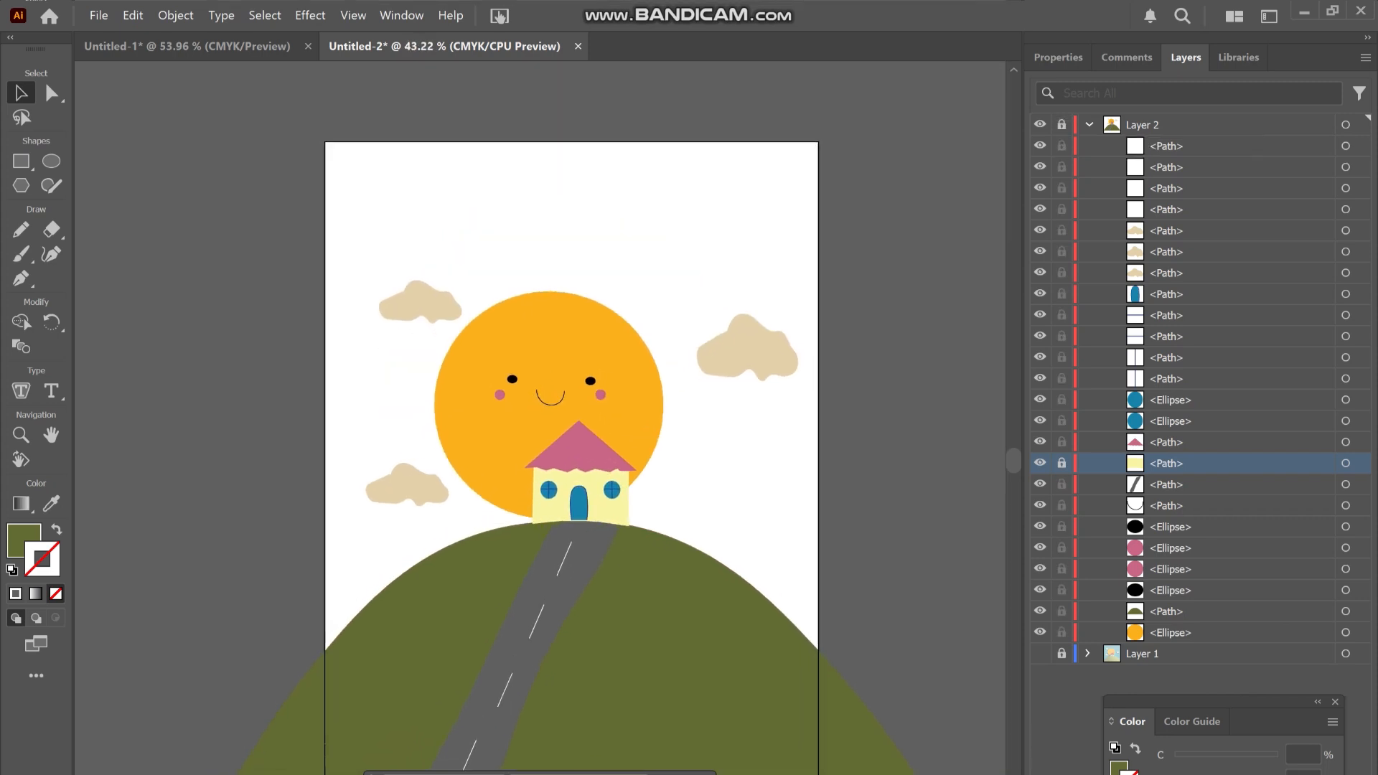
key("m")
left_click_drag(307, 124, 888, 649)
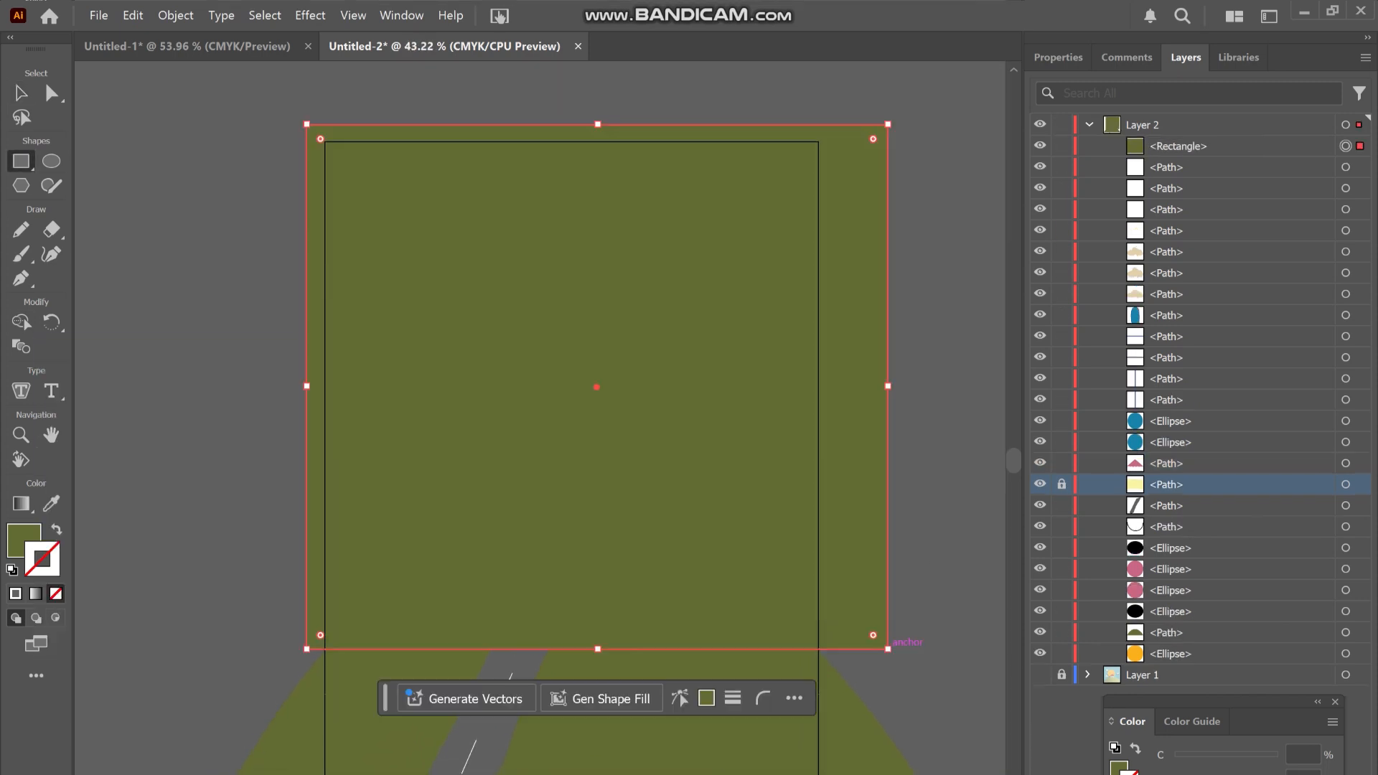
key("ctrl+shift+bracketleft")
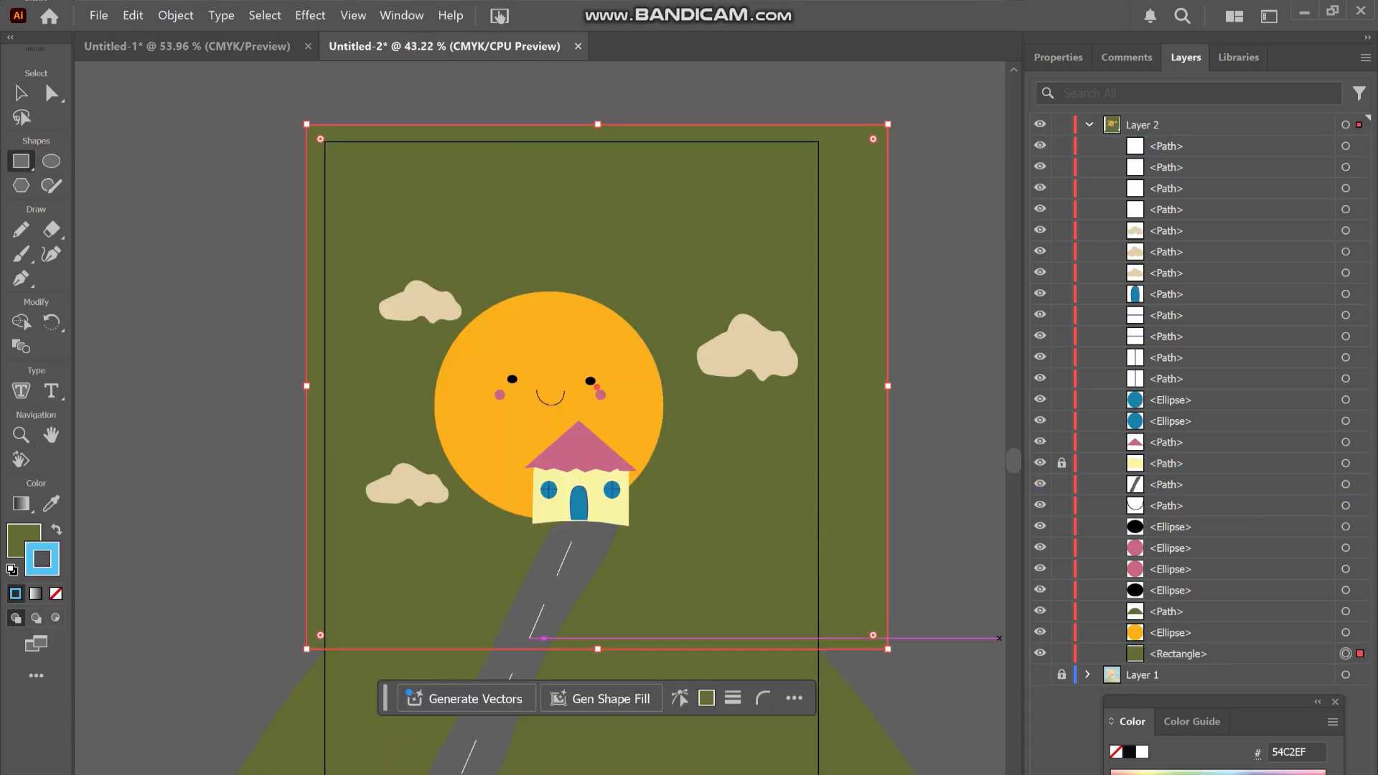
Move the background rectangle down so its top edge lines up with the top of the artboard
left_click(1177, 654)
key("v")
left_click_drag(861, 563, 855, 582)
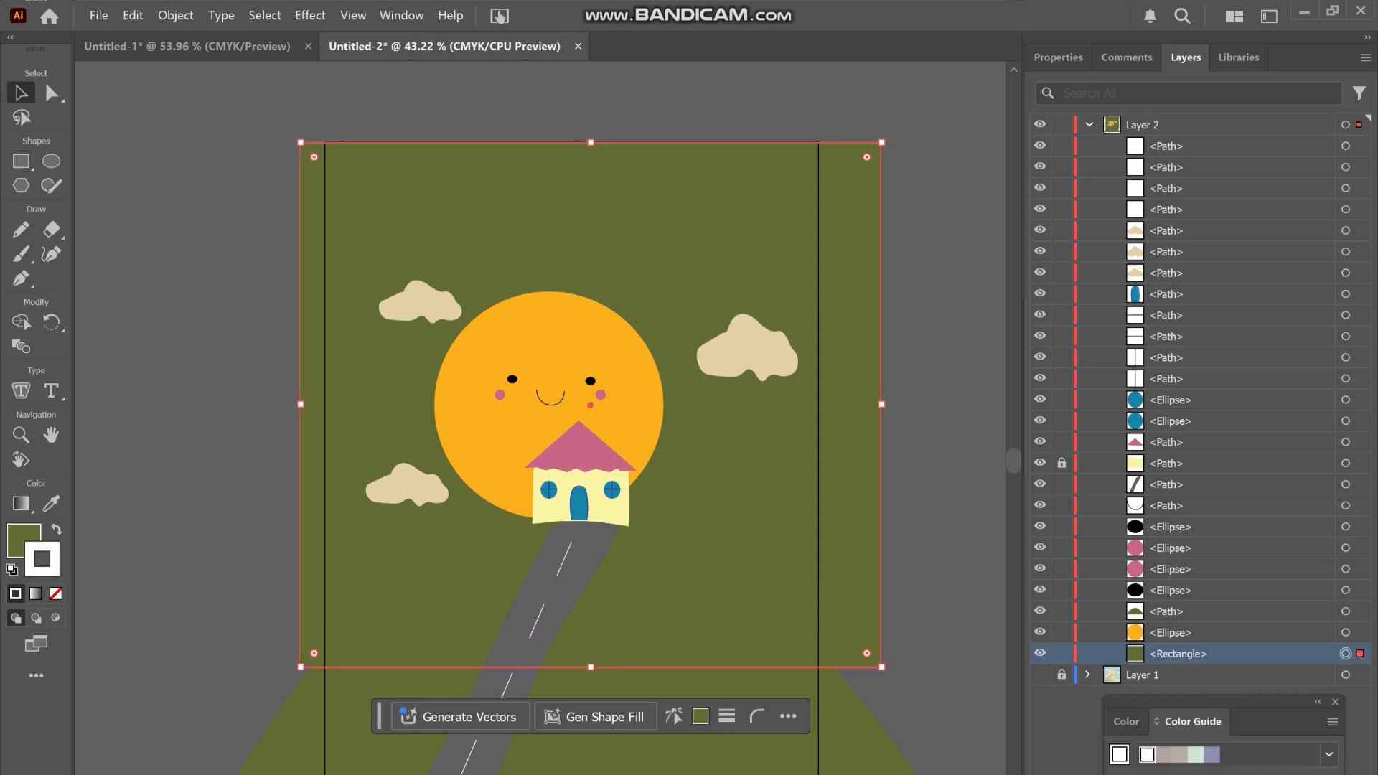
Fill the background rectangle with sky blue 5795B7, then clear the selection
key("i")
left_click(578, 502)
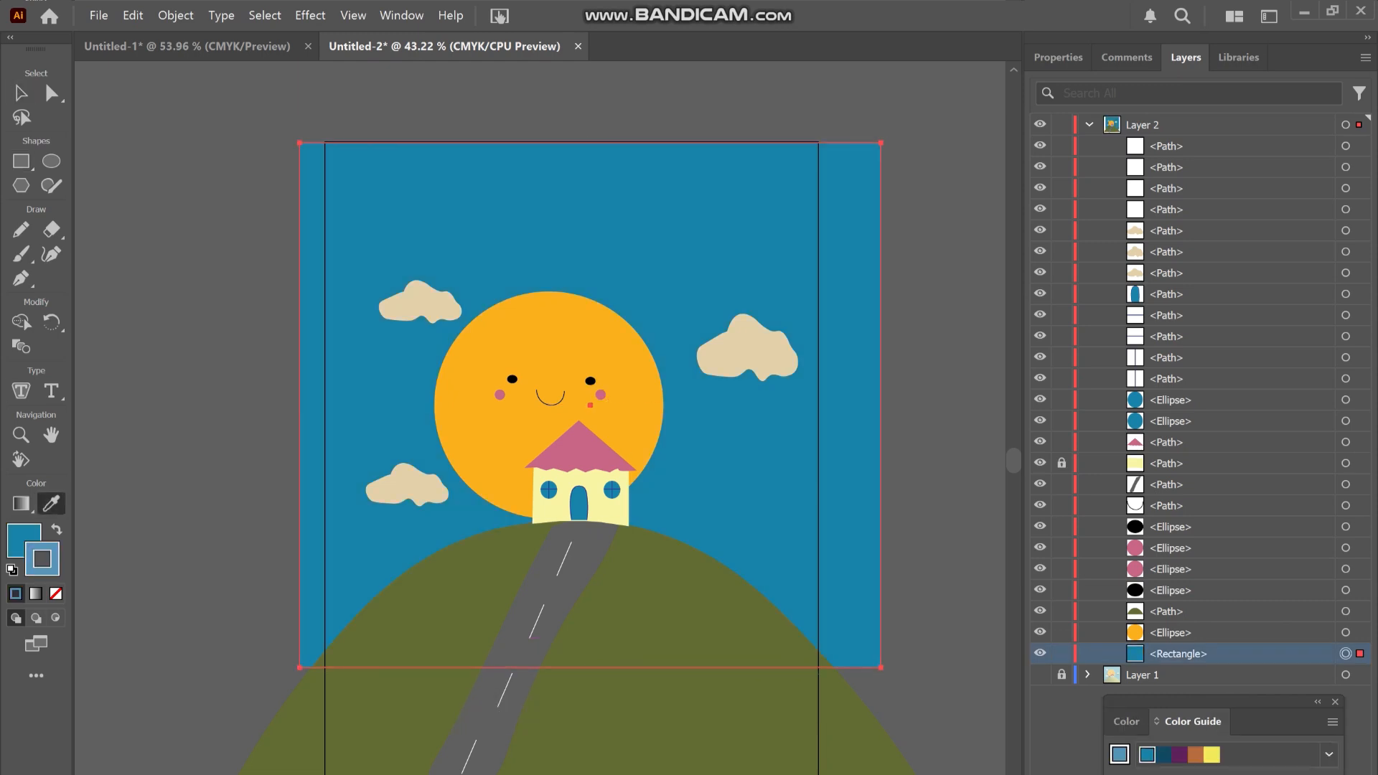
left_click(1119, 754)
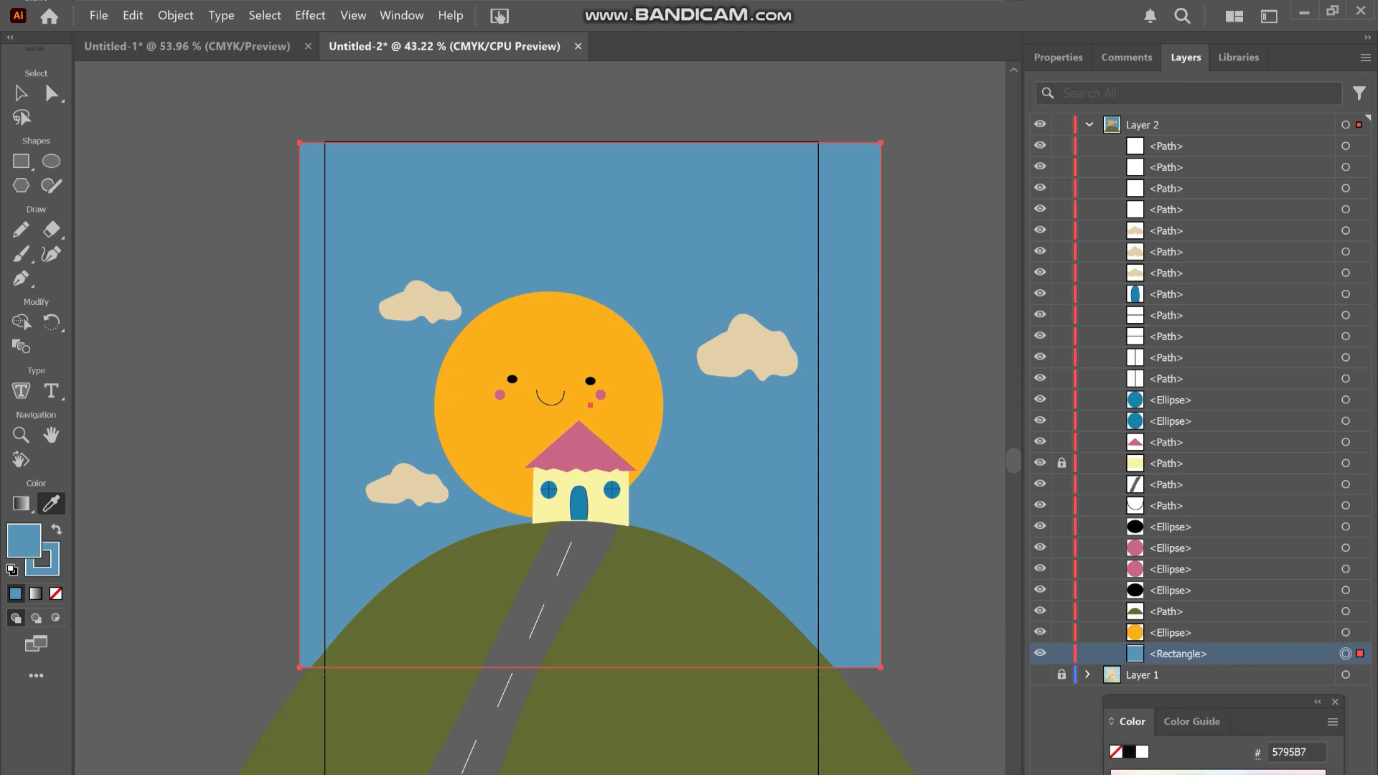
left_click(1163, 125)
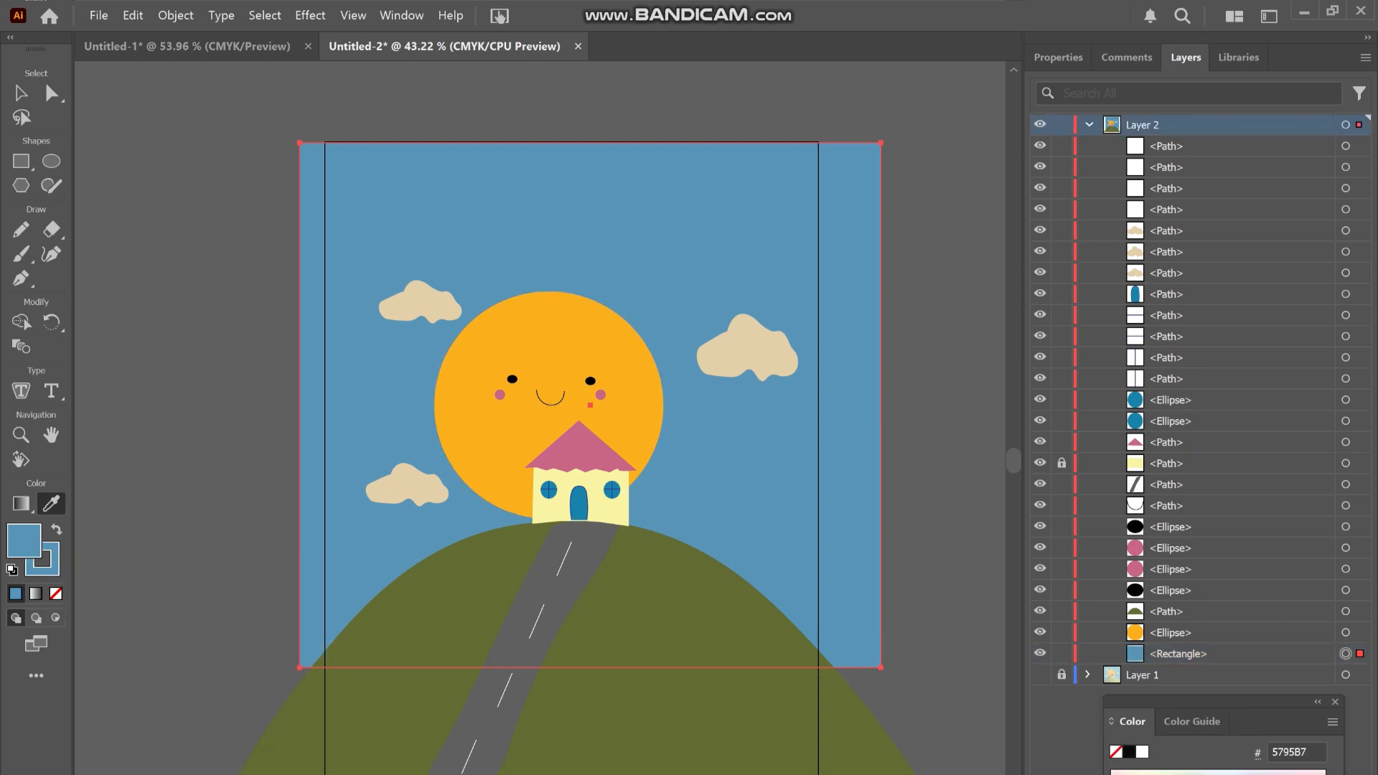
key("v")
key("ctrl+shift+a")
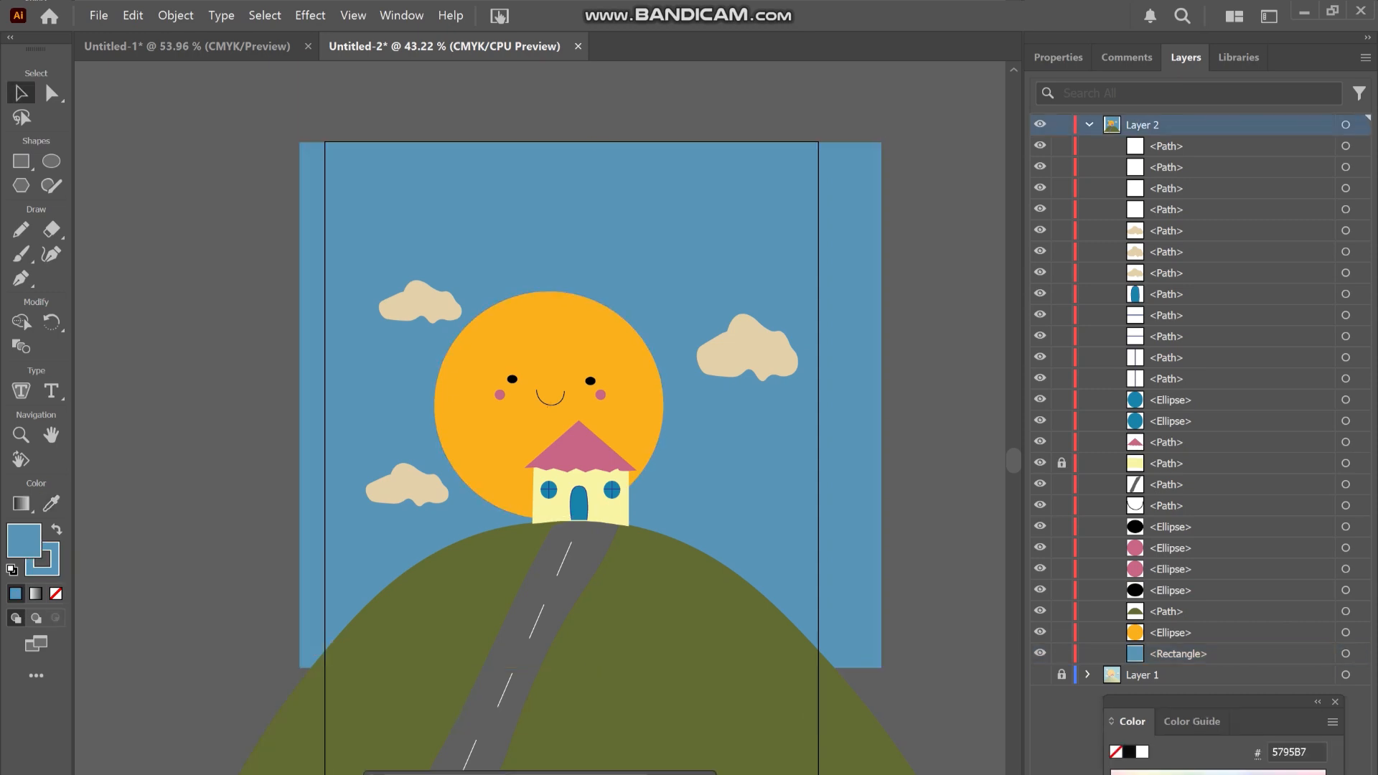
Add a Multiply drop shadow to the sun circle with 75% opacity, 7 pt X and Y offsets and 5 pt blur
left_click(549, 337)
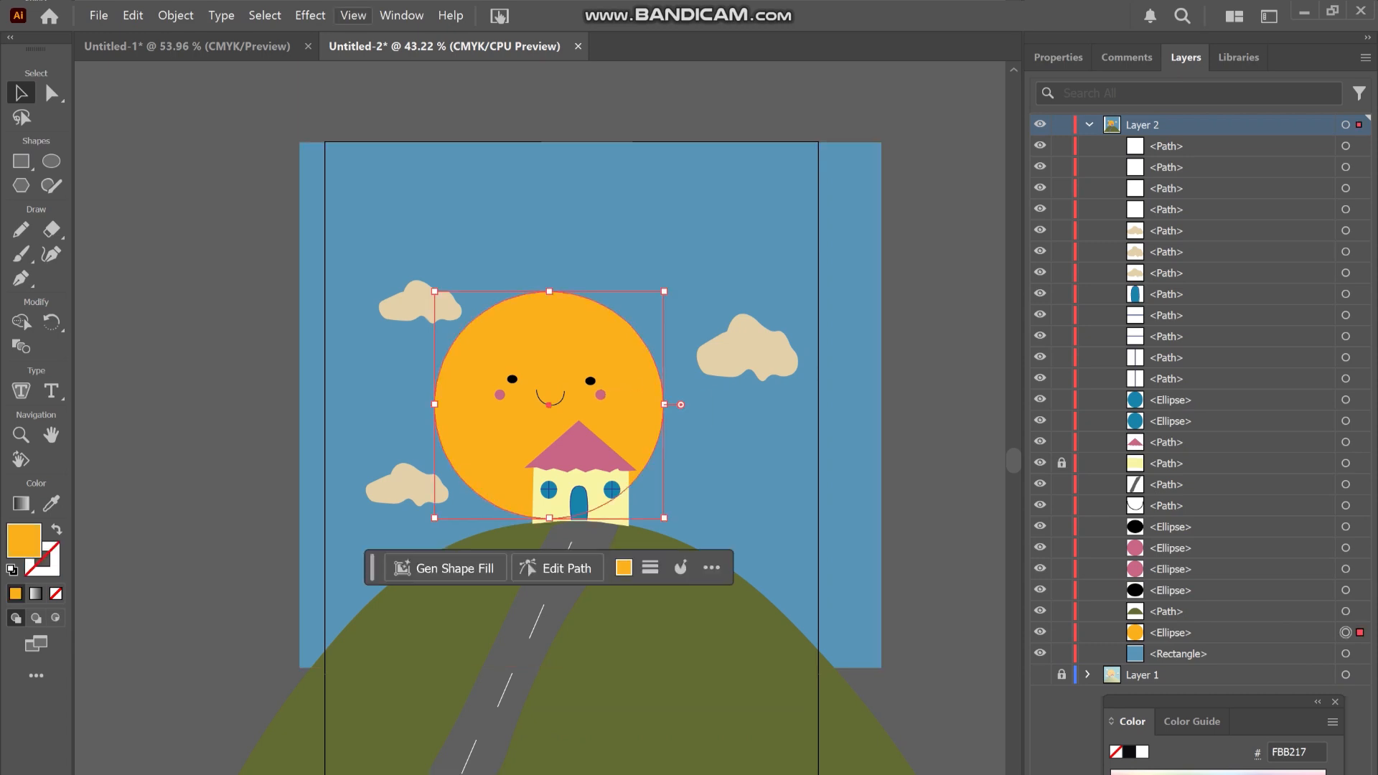
left_click(310, 15)
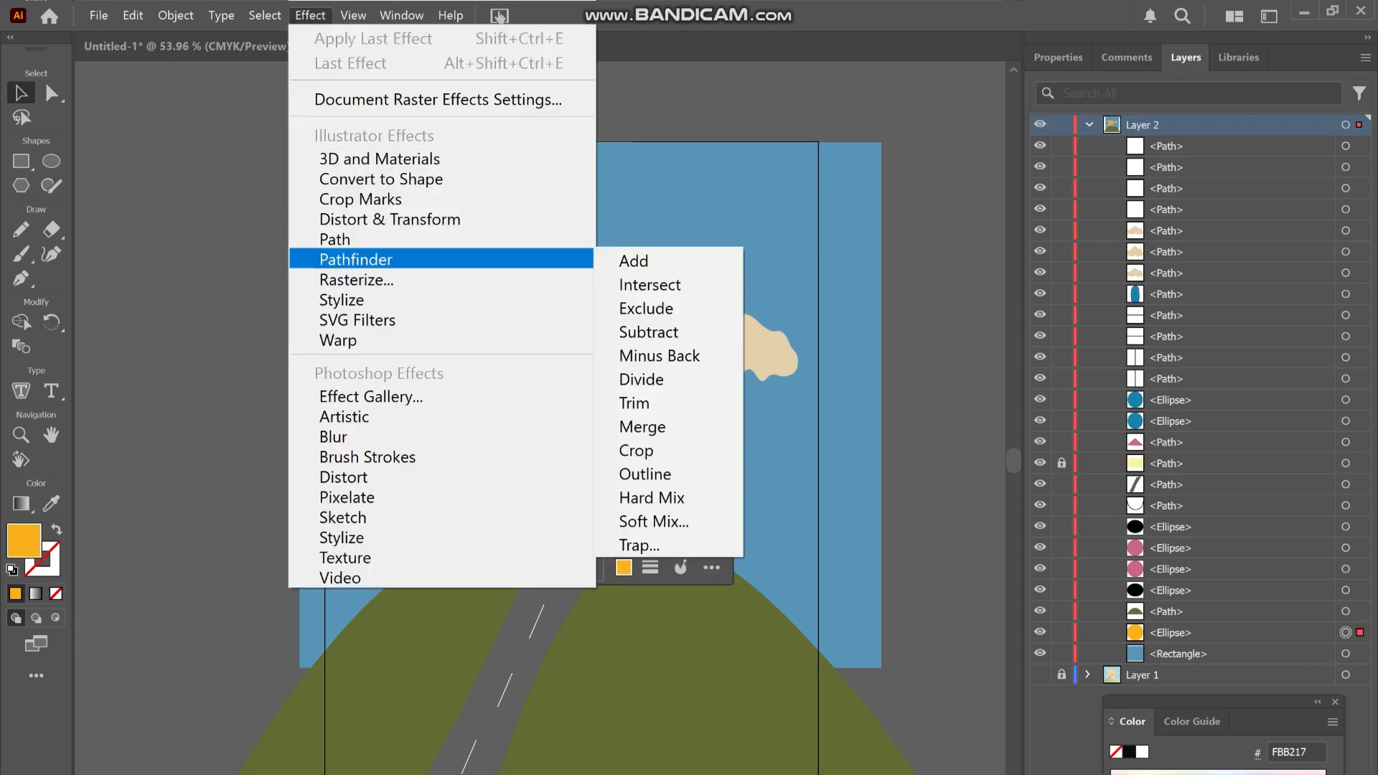
left_click(671, 302)
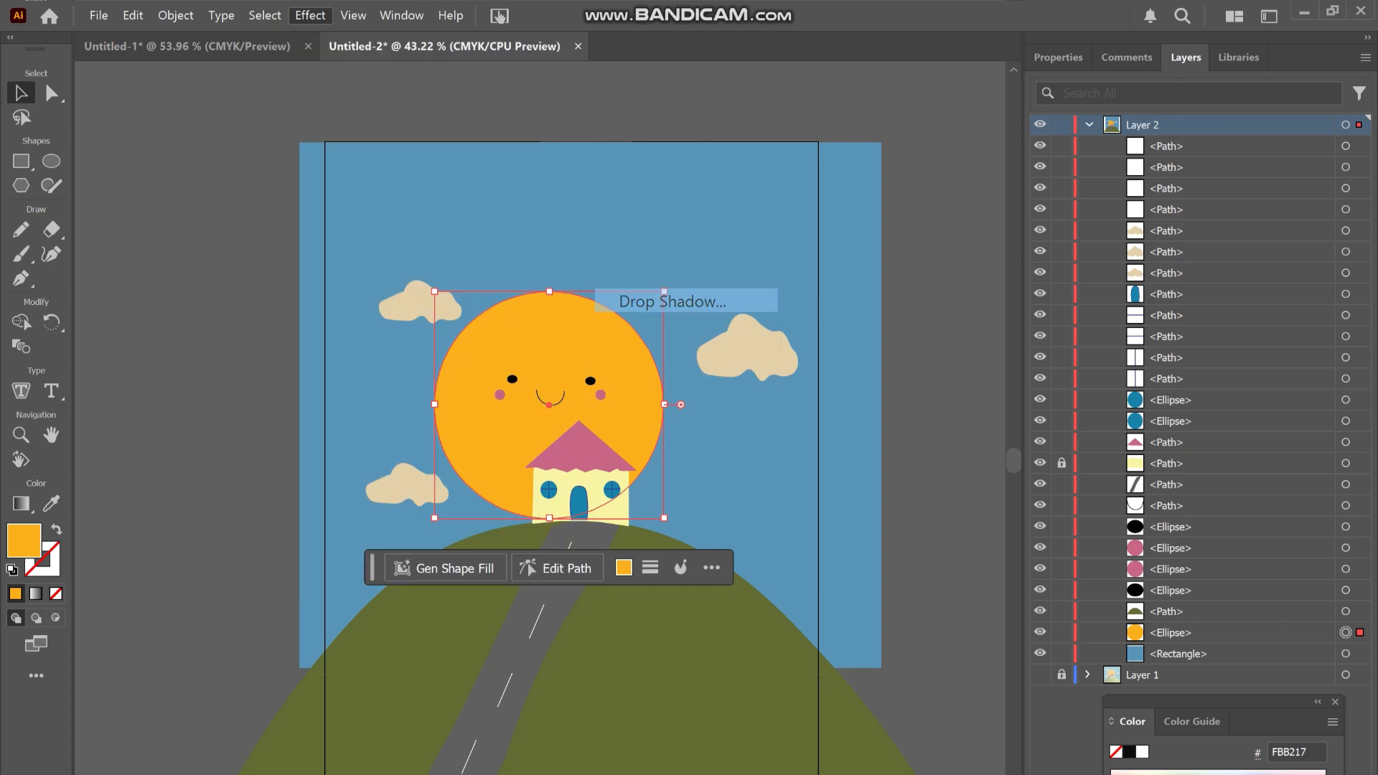
left_click_drag(689, 299, 1011, 298)
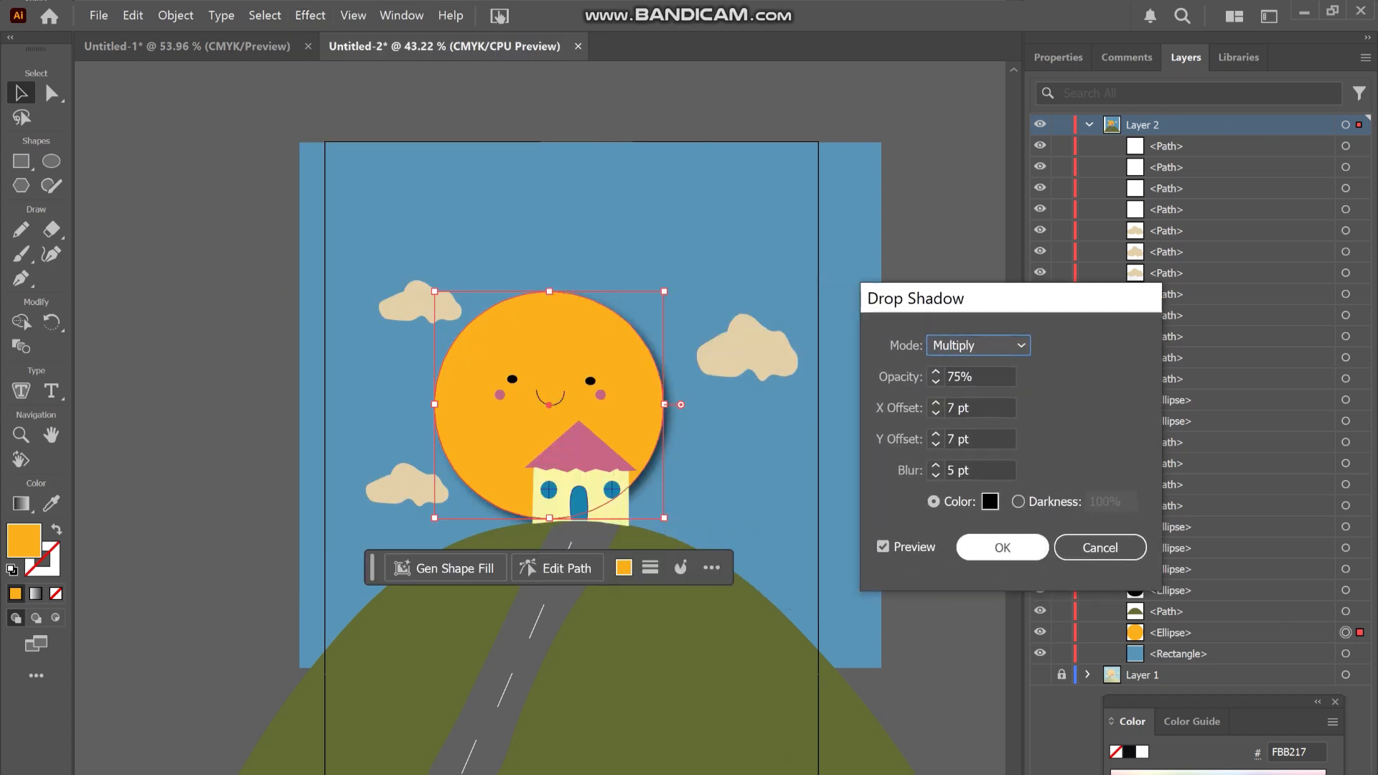
key("Return")
Give the cloud right of the sun a Multiply drop shadow at 75% opacity, 7 pt offsets and 5 pt blur
left_click(746, 348)
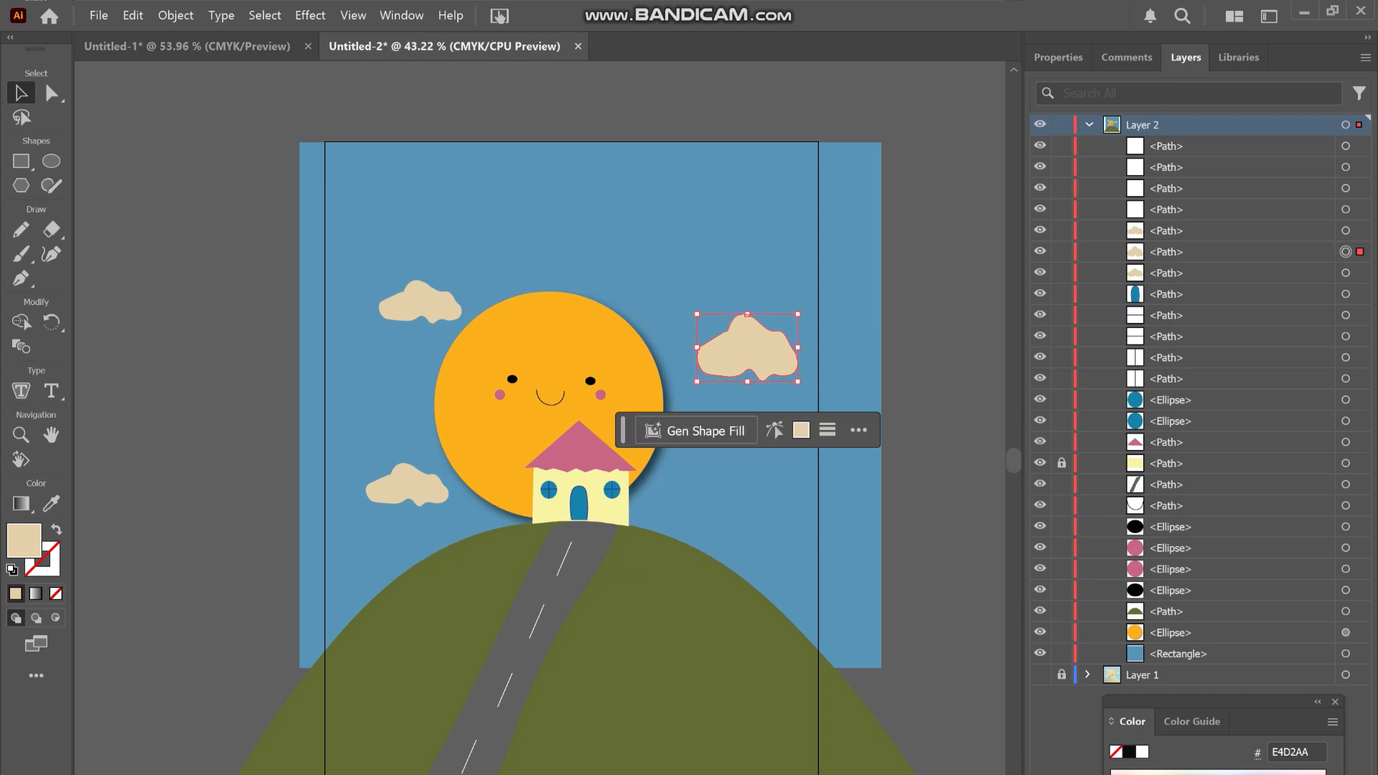
left_click(310, 15)
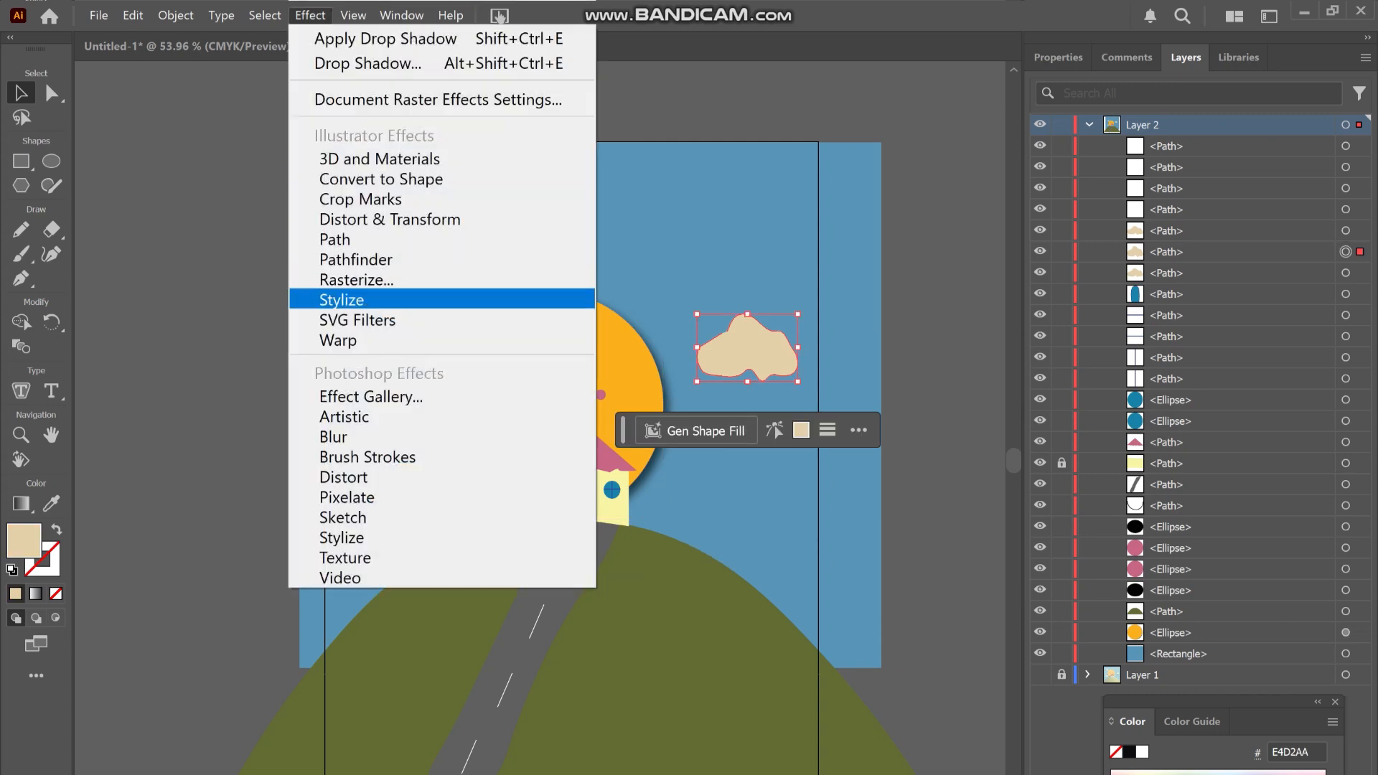
mouse_move(342, 300)
left_click(672, 301)
key("Return")
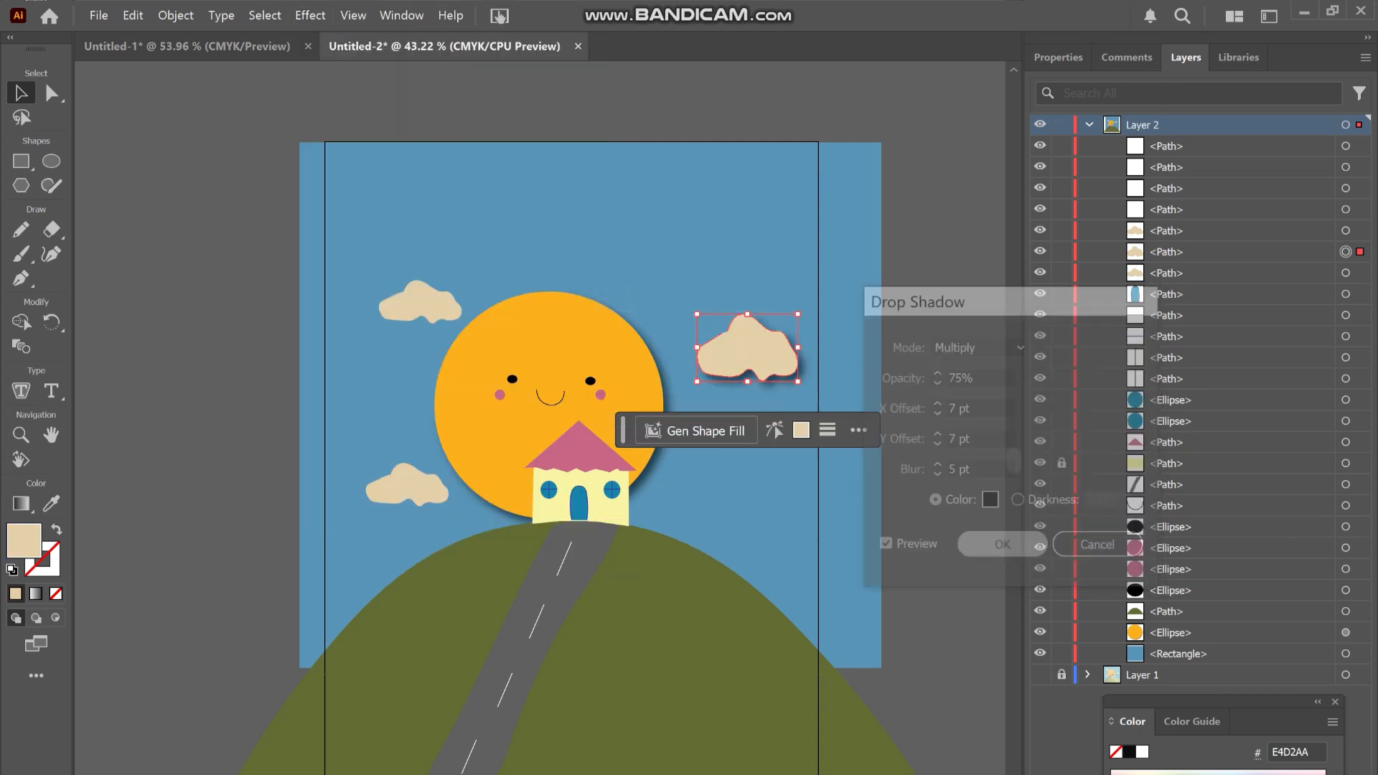
Apply a Multiply drop shadow to the upper-left cloud with 75% opacity, 7 pt offsets and 5 pt blur
left_click(400, 319)
left_click(310, 15)
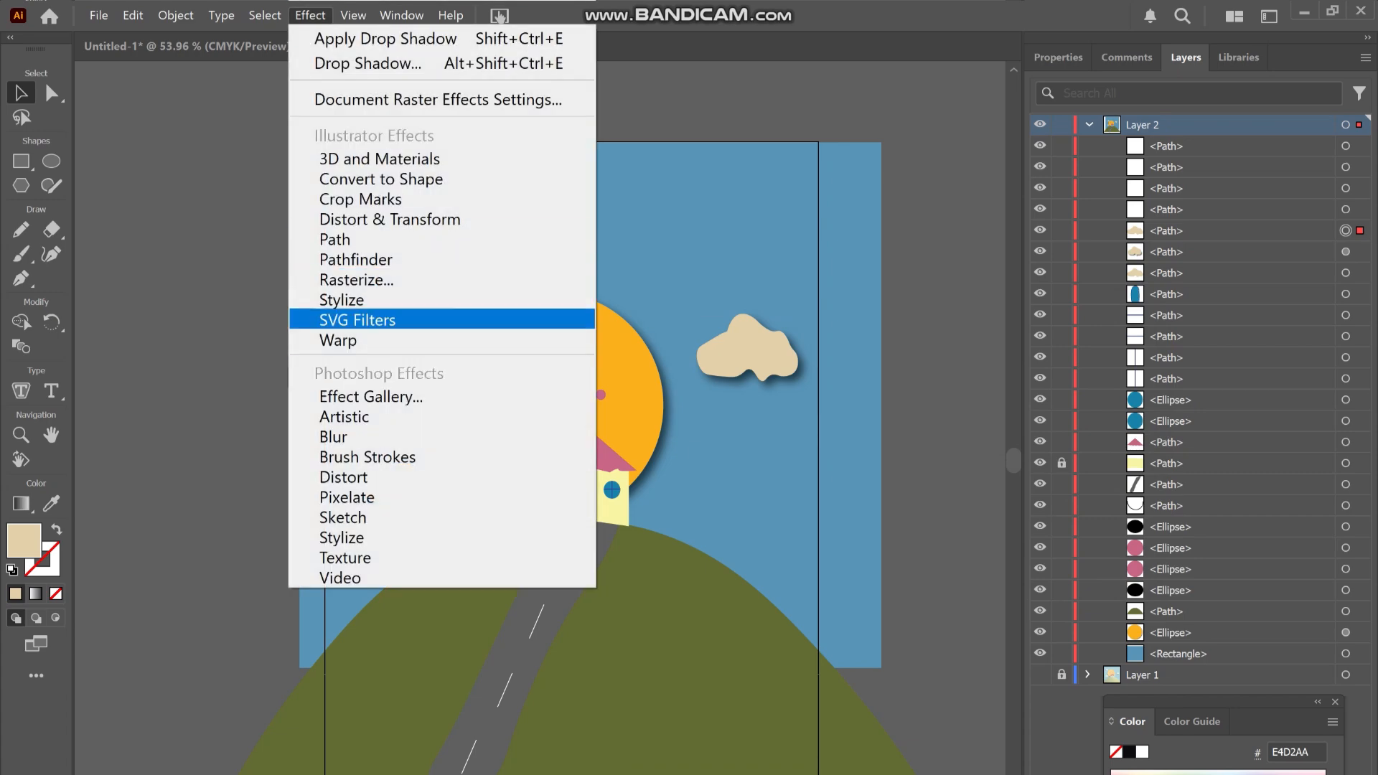
mouse_move(342, 300)
left_click(673, 302)
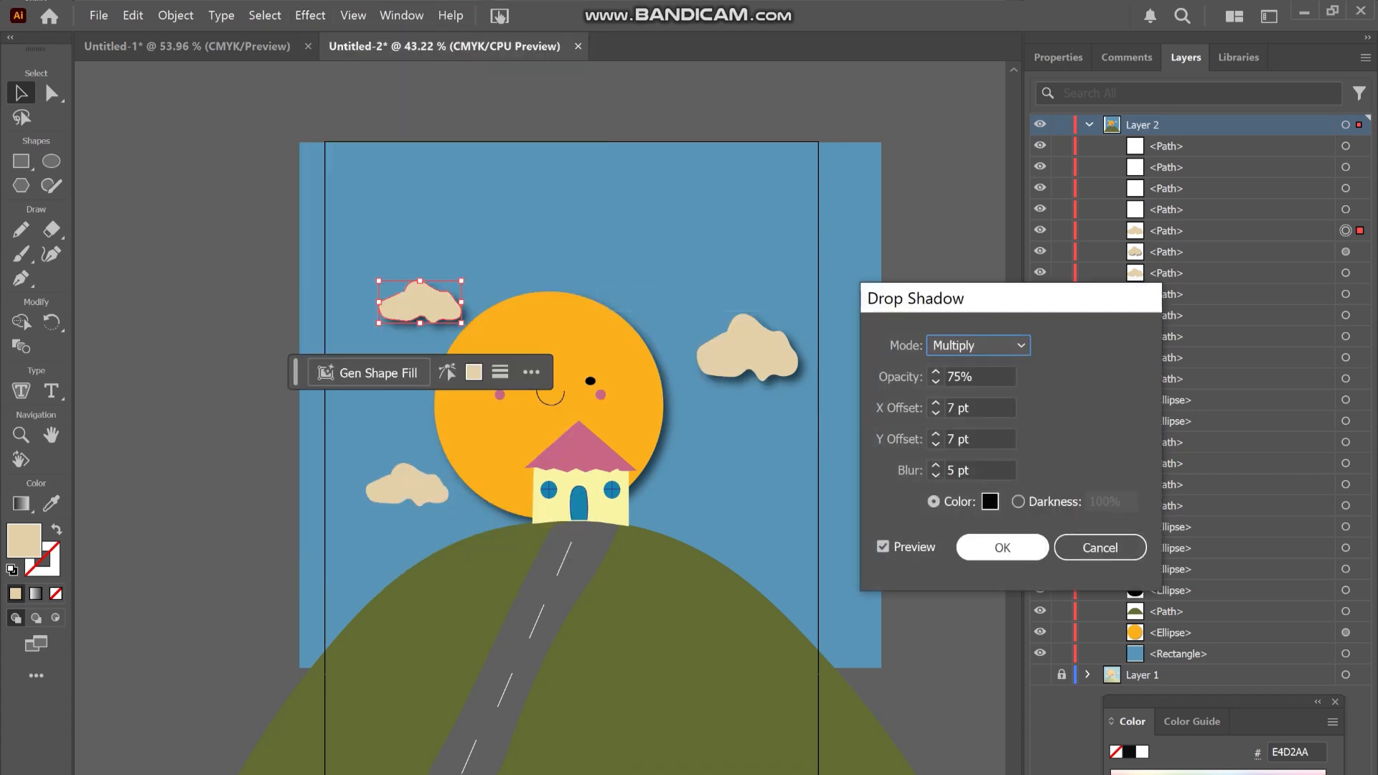
key("Return")
Apply the same 75% Multiply drop shadow, 7 pt offsets and 5 pt blur, to the lower-left cloud and clear the selection
left_click(407, 486)
left_click(310, 16)
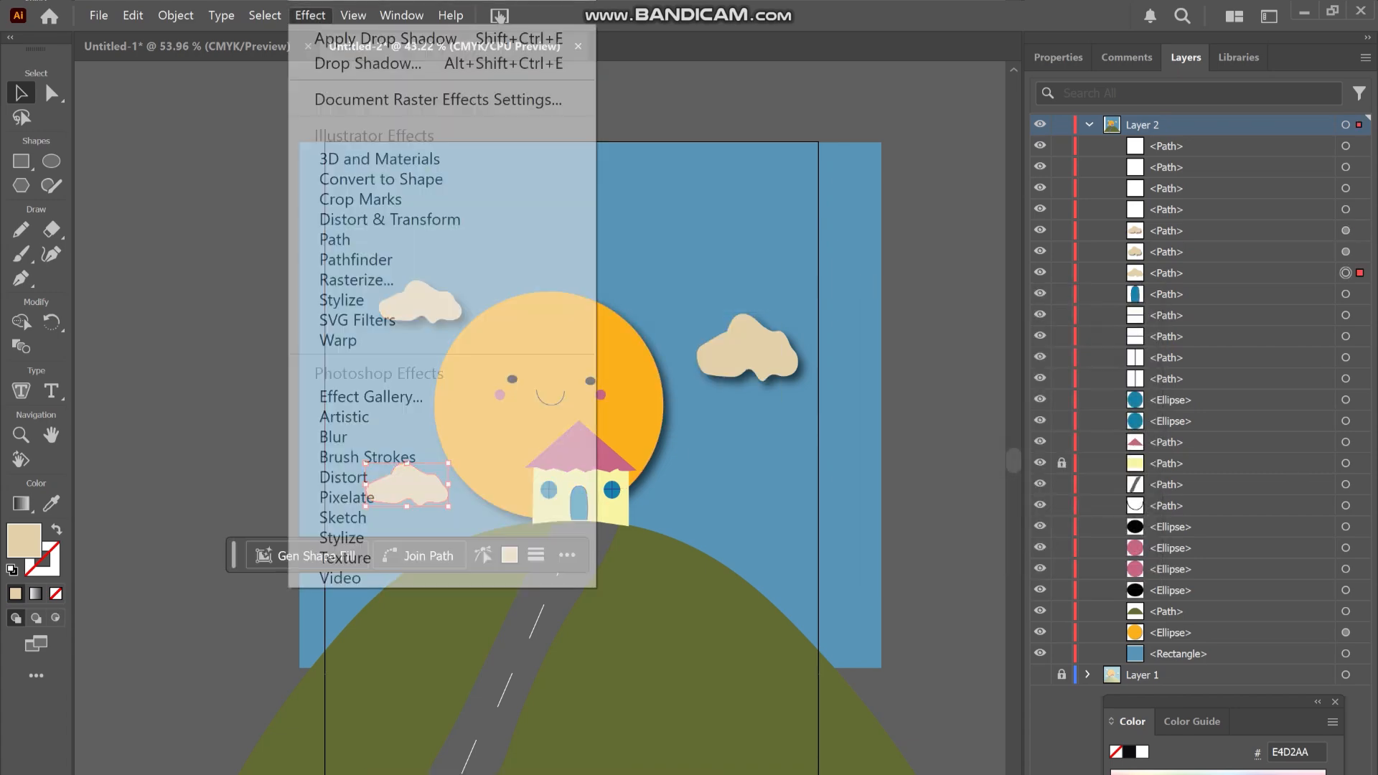
mouse_move(341, 300)
left_click(672, 301)
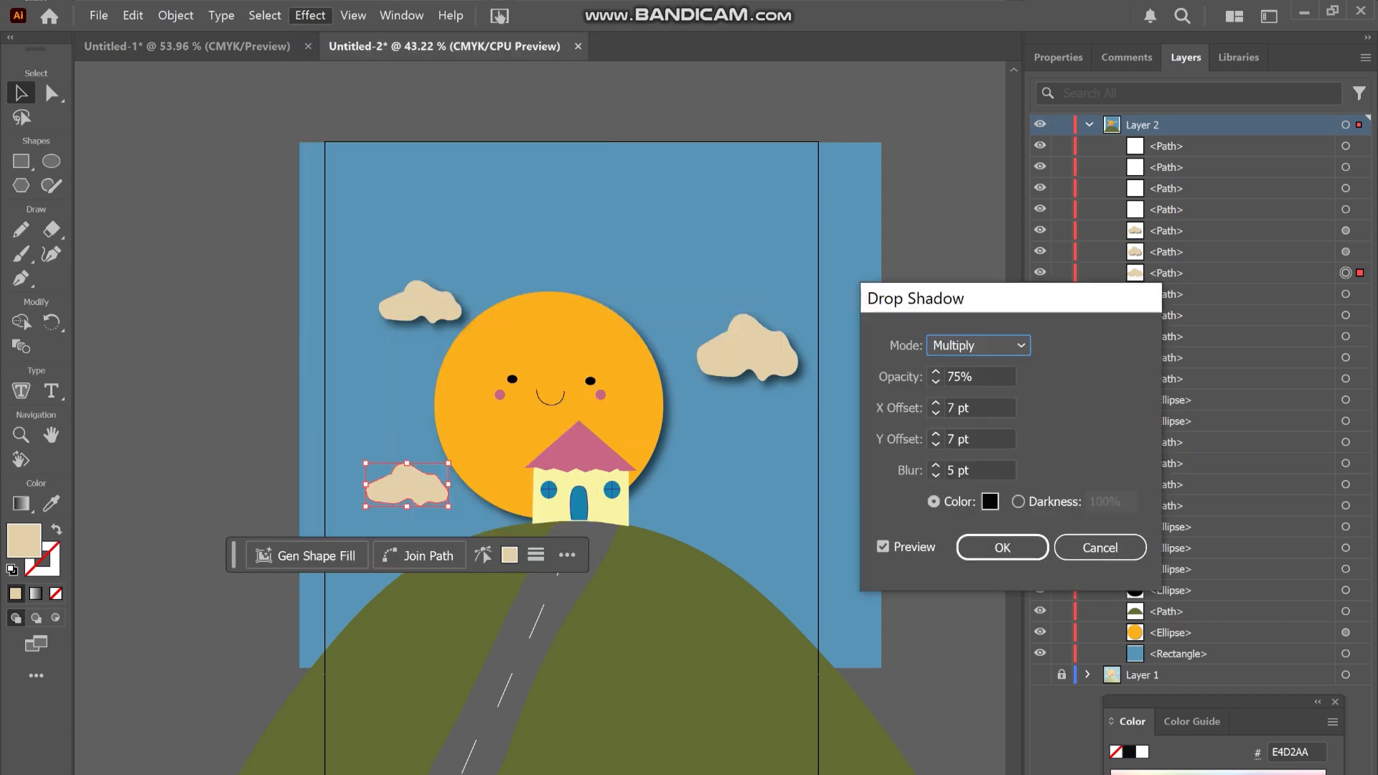
key("Return")
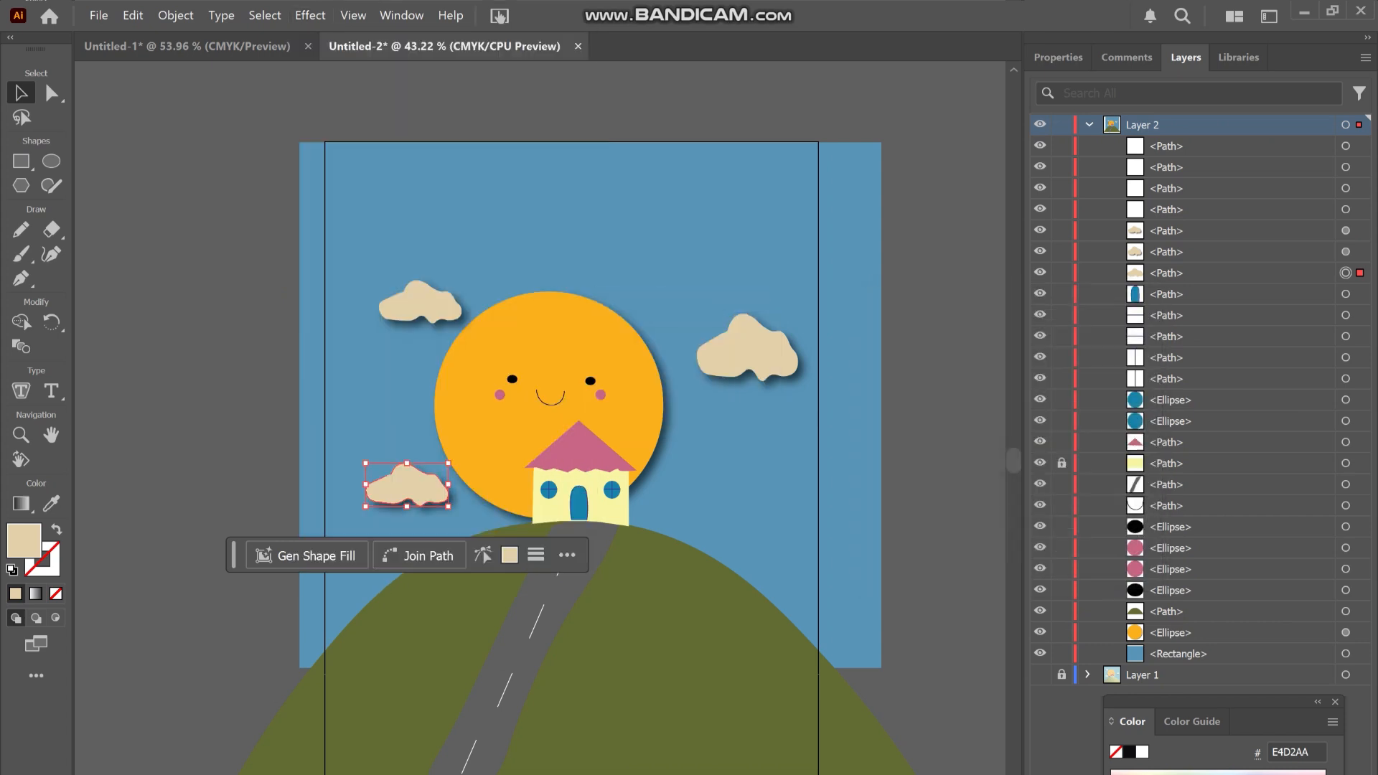
key("ctrl+shift+a")
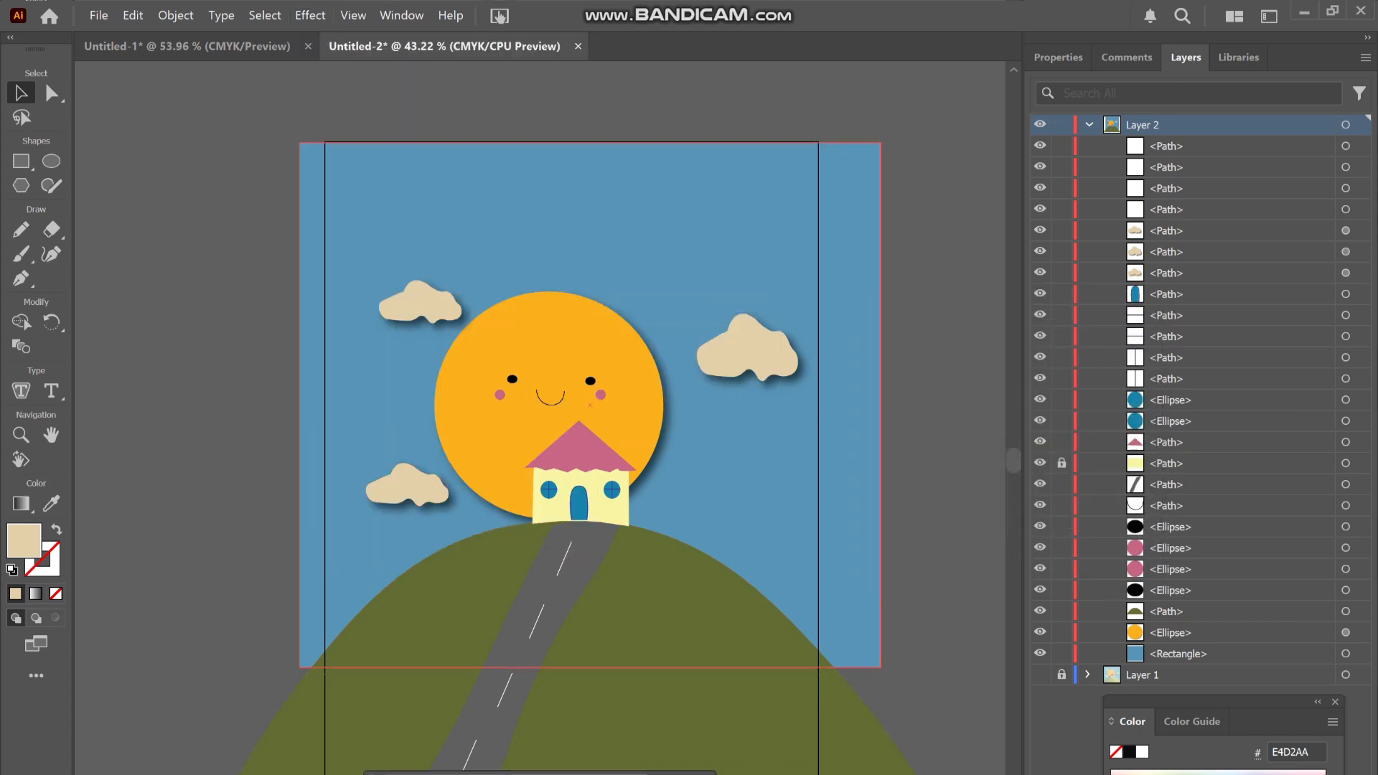
Add a drop shadow to the grey road with Multiply mode, 75% opacity, 7 pt offsets and 5 pt blur, and deselect it
left_click(603, 557)
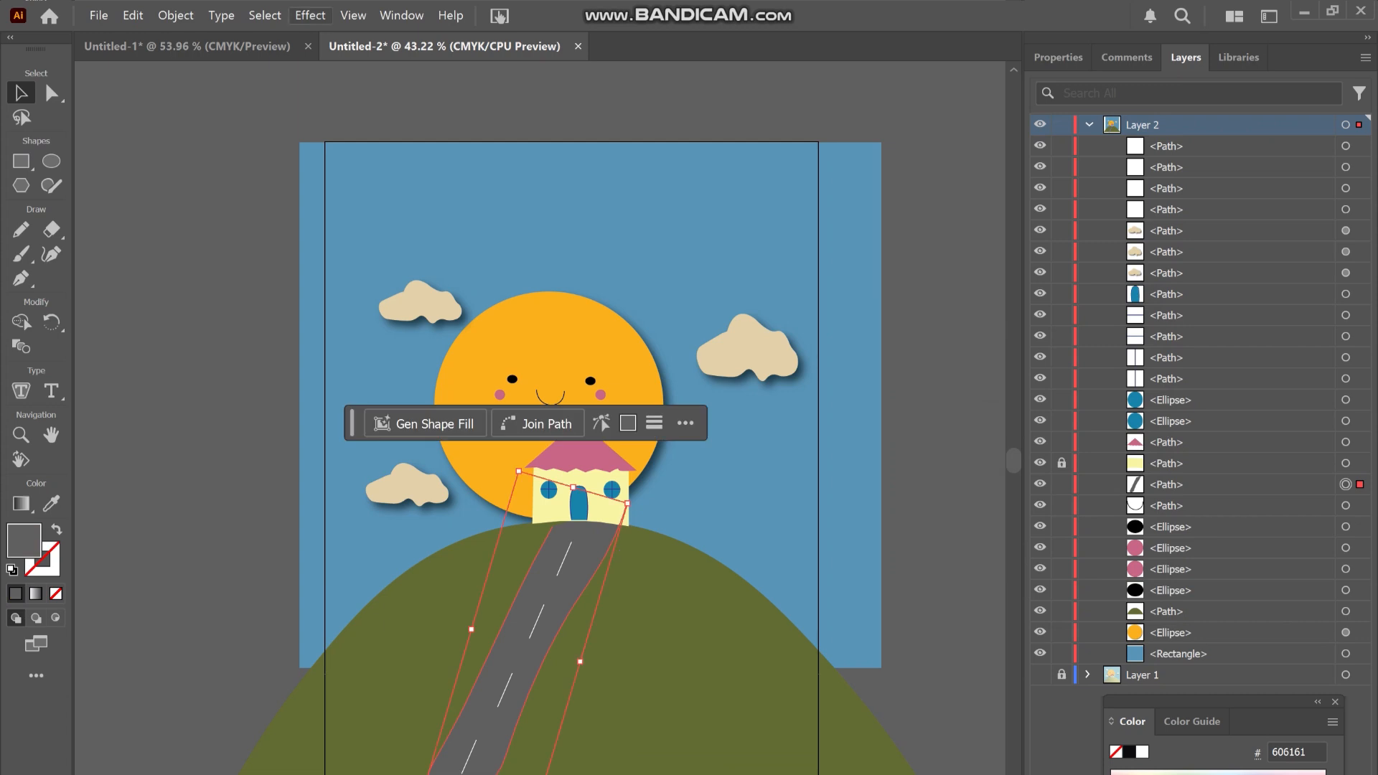
left_click(311, 15)
mouse_move(344, 296)
left_click(676, 298)
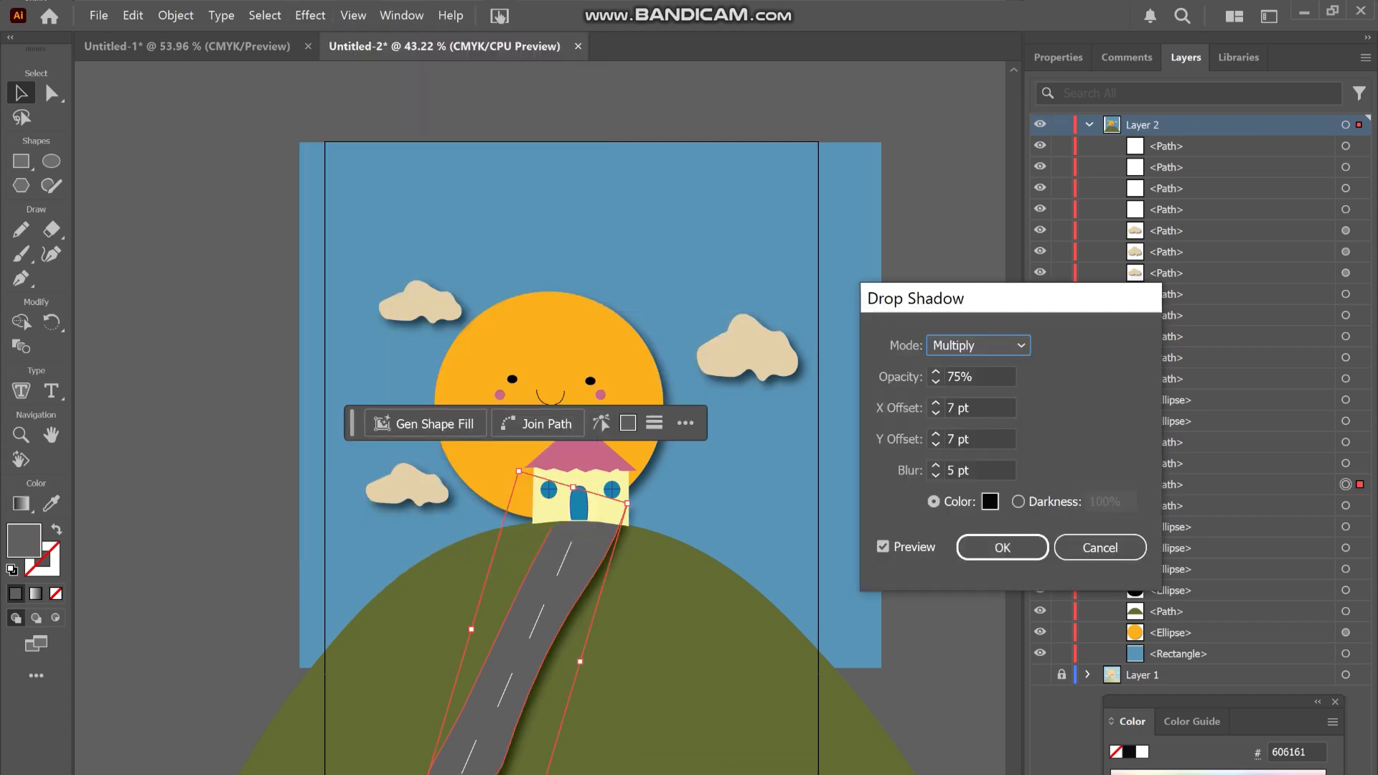
key("Return")
key("ctrl+shift+a")
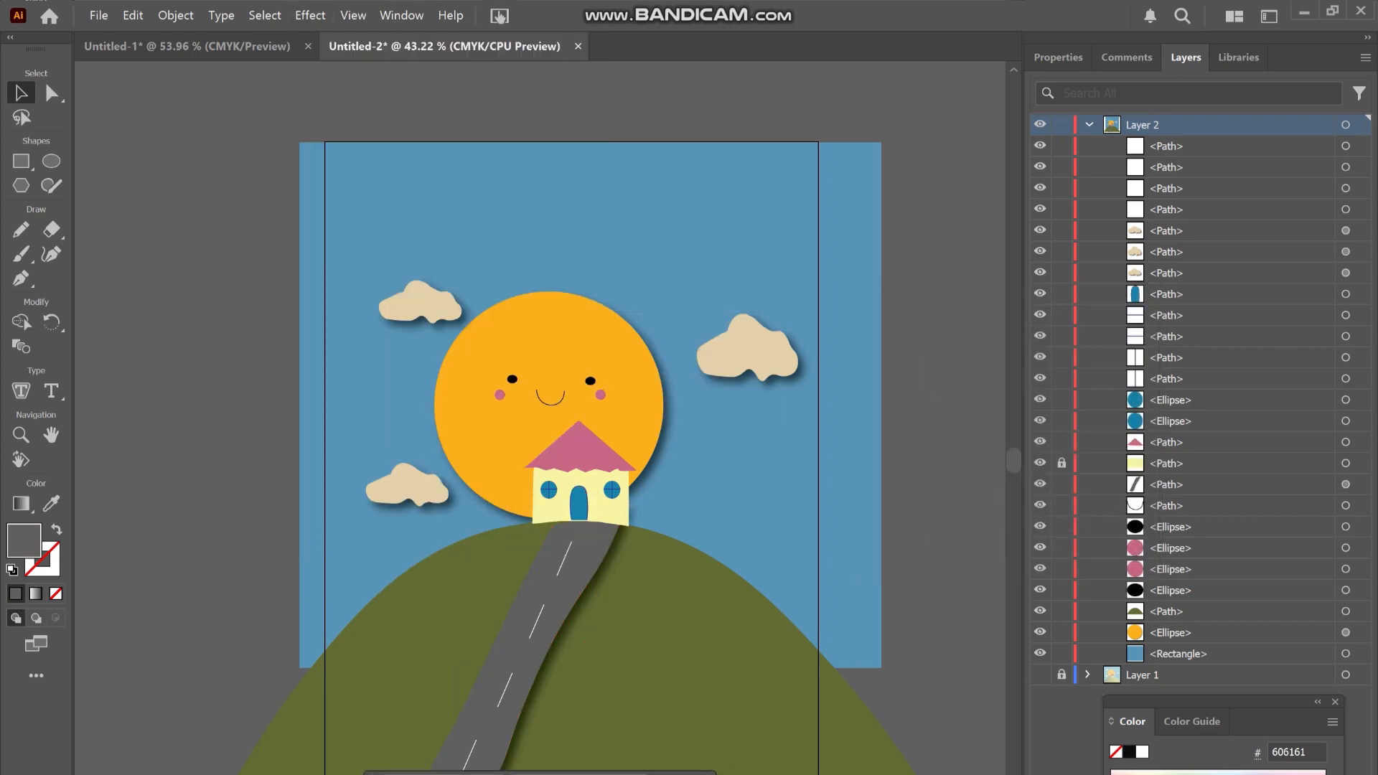
Add a Multiply drop shadow to the green hill with 75% opacity, 4 pt X offset, 7 pt Y offset and 5 pt blur
left_click(1346, 611)
left_click(311, 15)
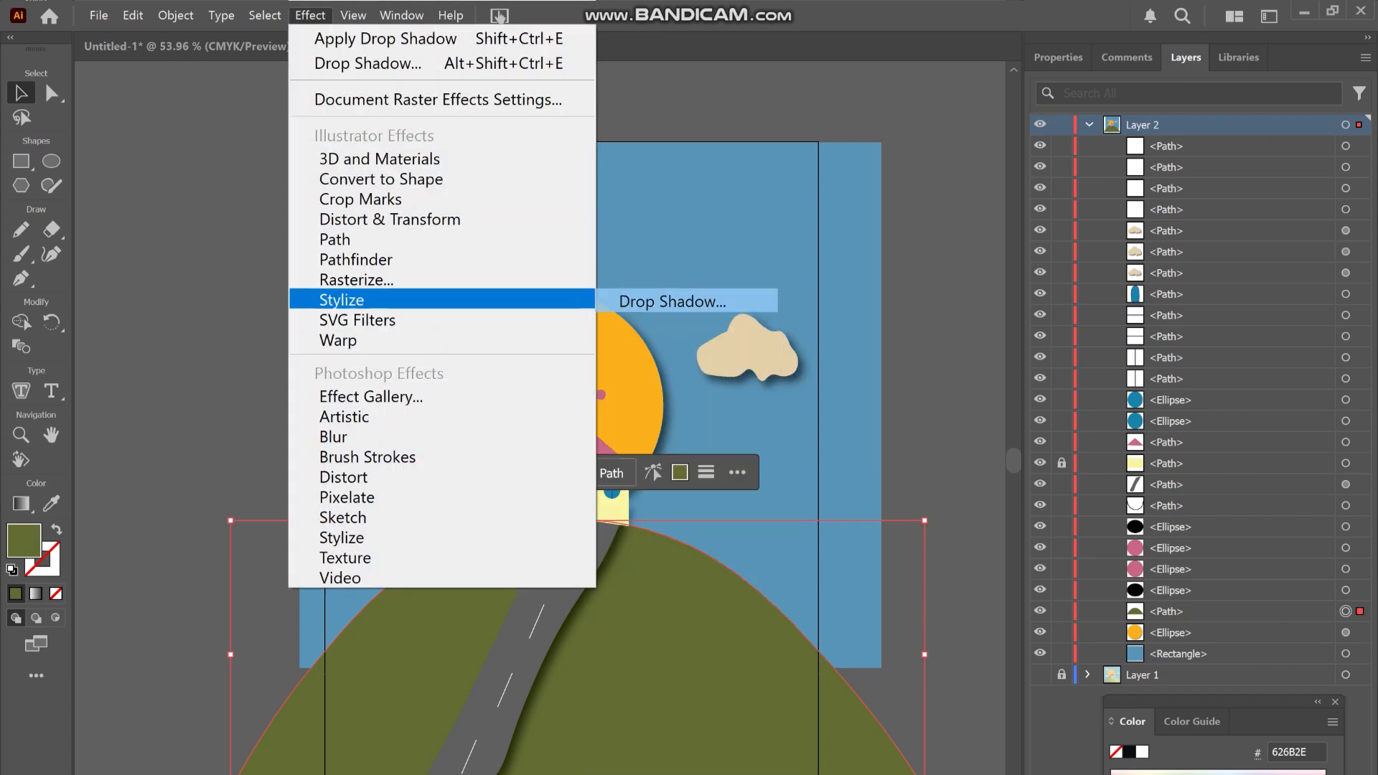
left_click(668, 299)
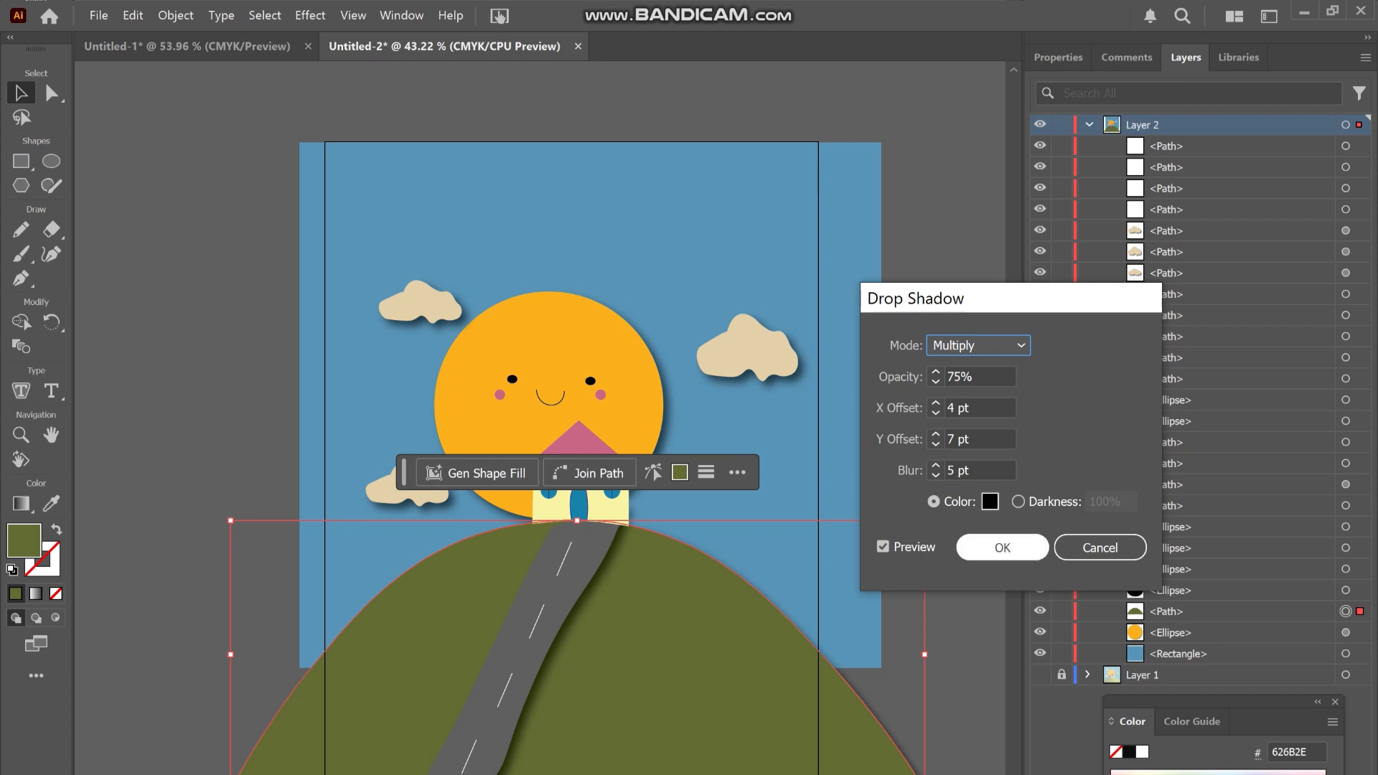
key("Return")
key("ctrl+shift+a")
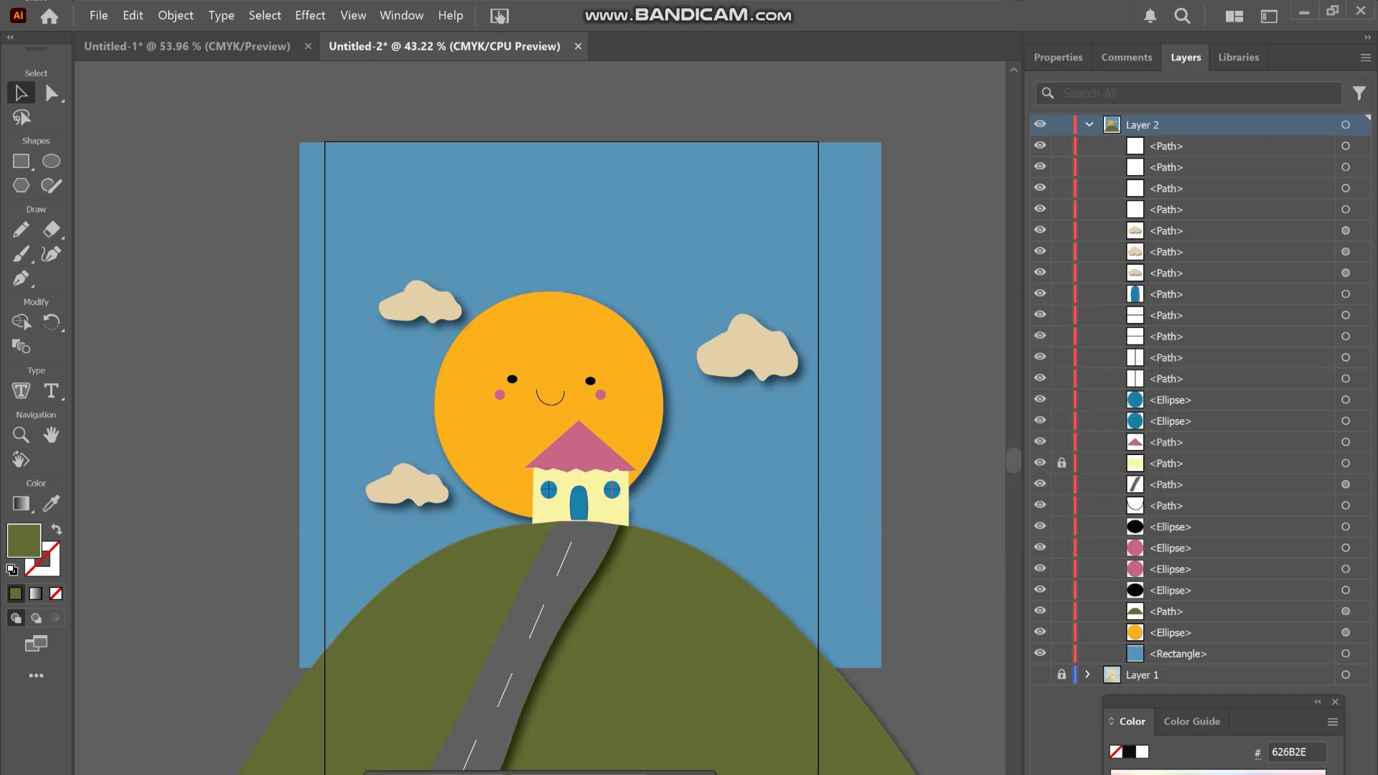
Apply an Outer Glow effect to the blue circles of both house windows
scroll(575, 498, "up", 6)
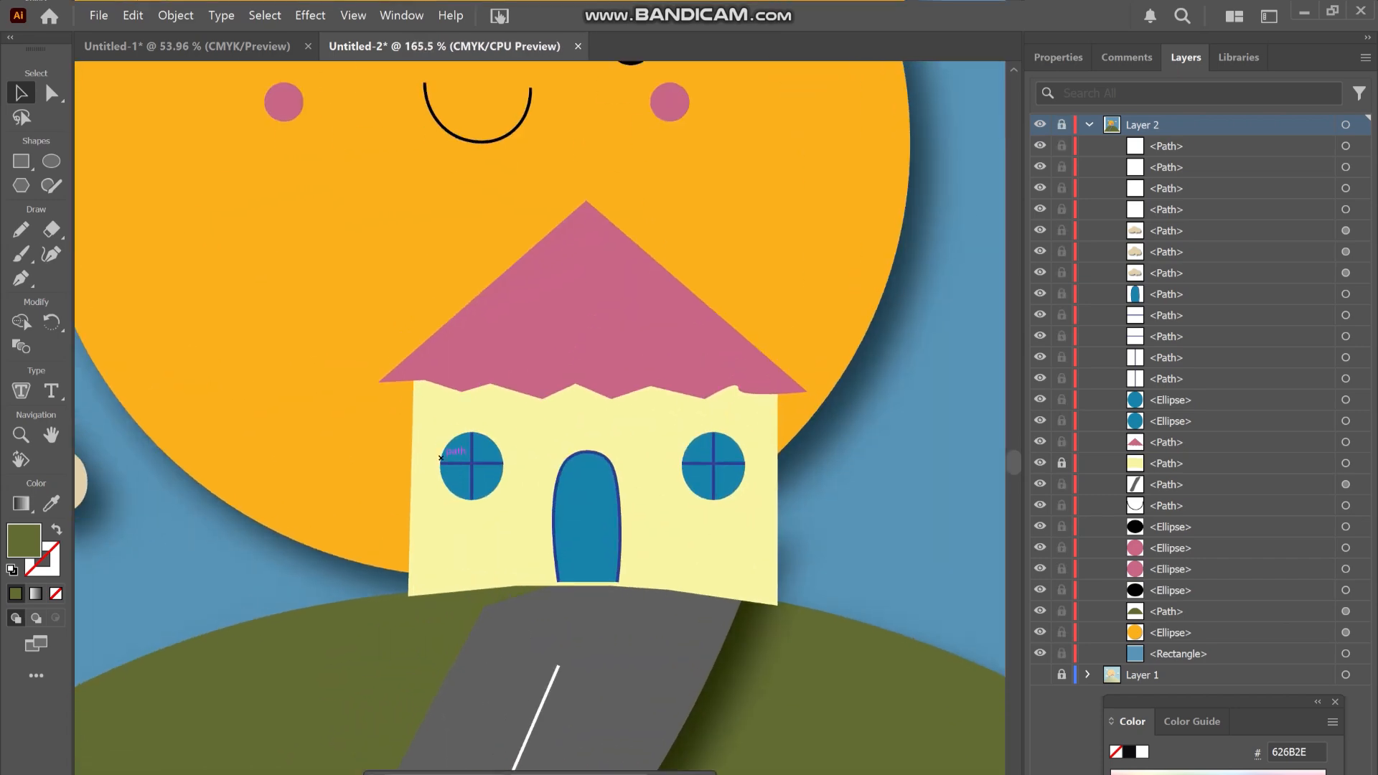
left_click(548, 489)
left_click(310, 15)
mouse_move(406, 292)
left_click(682, 375)
left_click(682, 498)
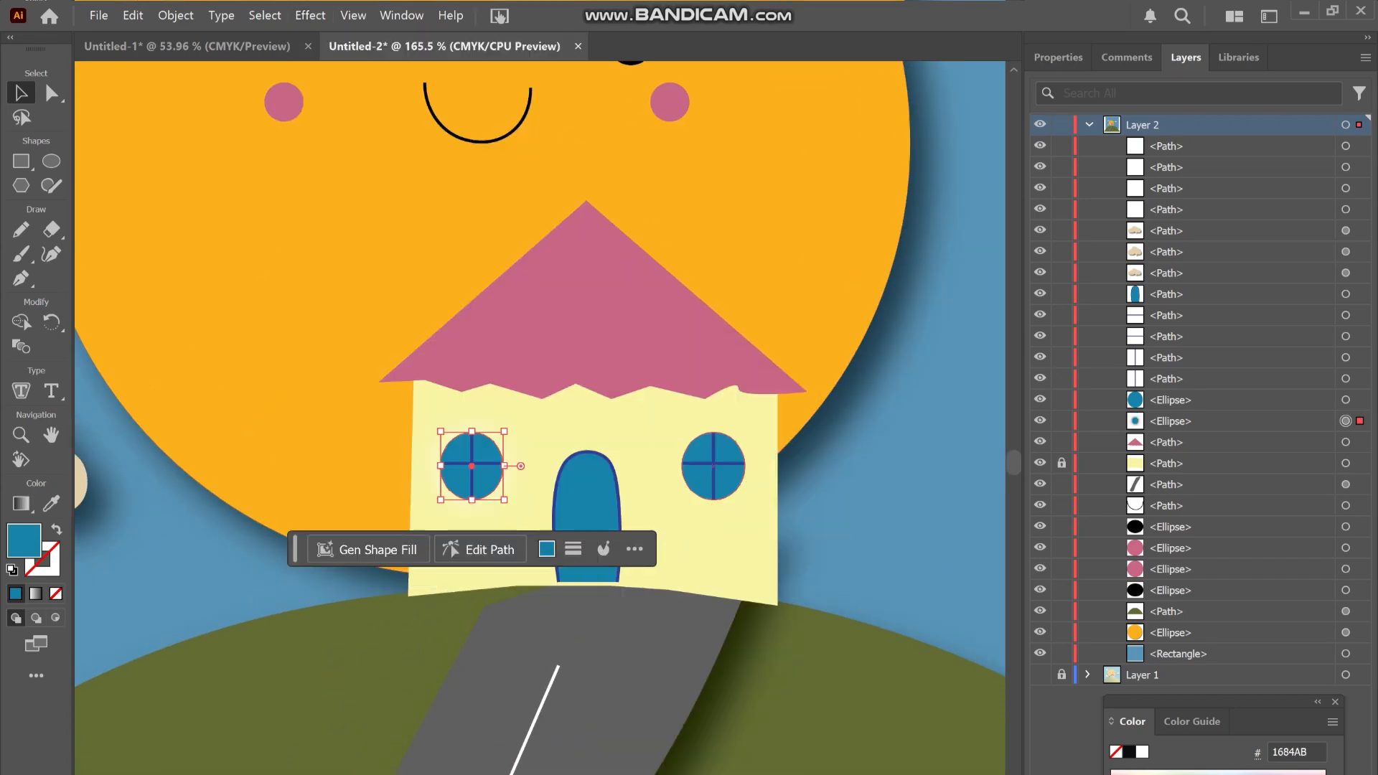
left_click(714, 459)
left_click(310, 15)
left_click(344, 54)
key("Return")
left_click(472, 459)
left_click(310, 15)
mouse_move(406, 292)
left_click(646, 294)
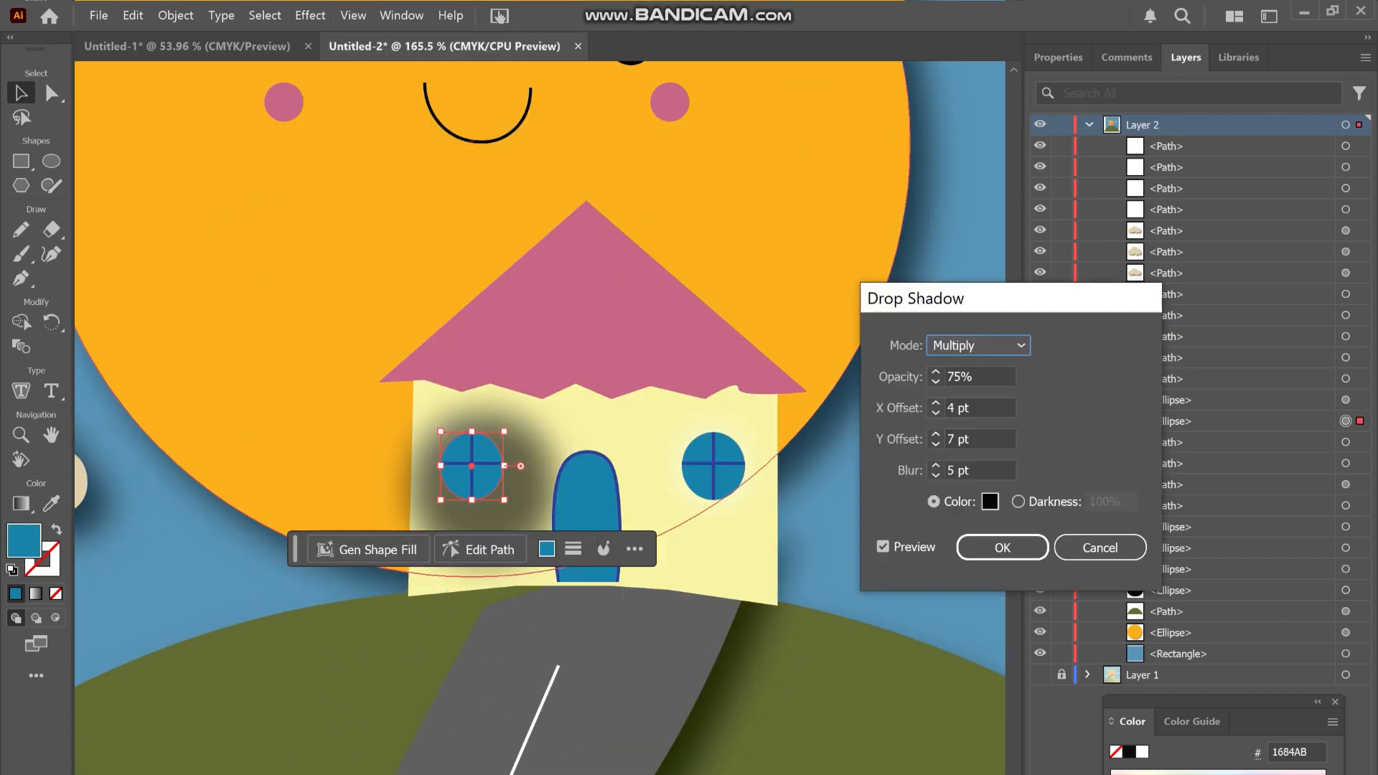
left_click(1099, 547)
Add a Multiply drop shadow to the blue door with 75% opacity, 4 pt X offset, 7 pt Y offset and 5 pt blur
left_click(587, 517)
left_click(310, 15)
left_click(645, 294)
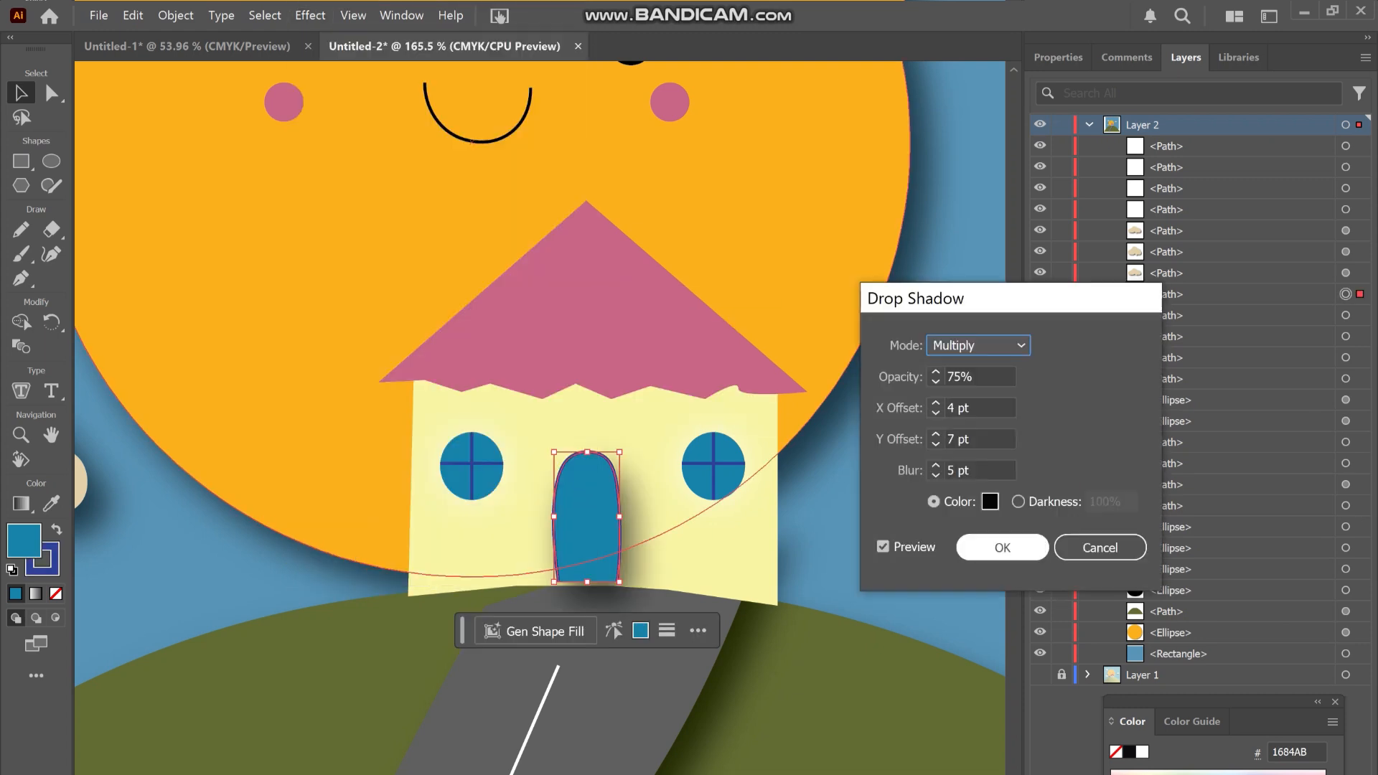
left_click(1002, 546)
left_click(897, 517)
Add a drop shadow to the pink roof of the house
left_click(586, 301)
left_click(310, 16)
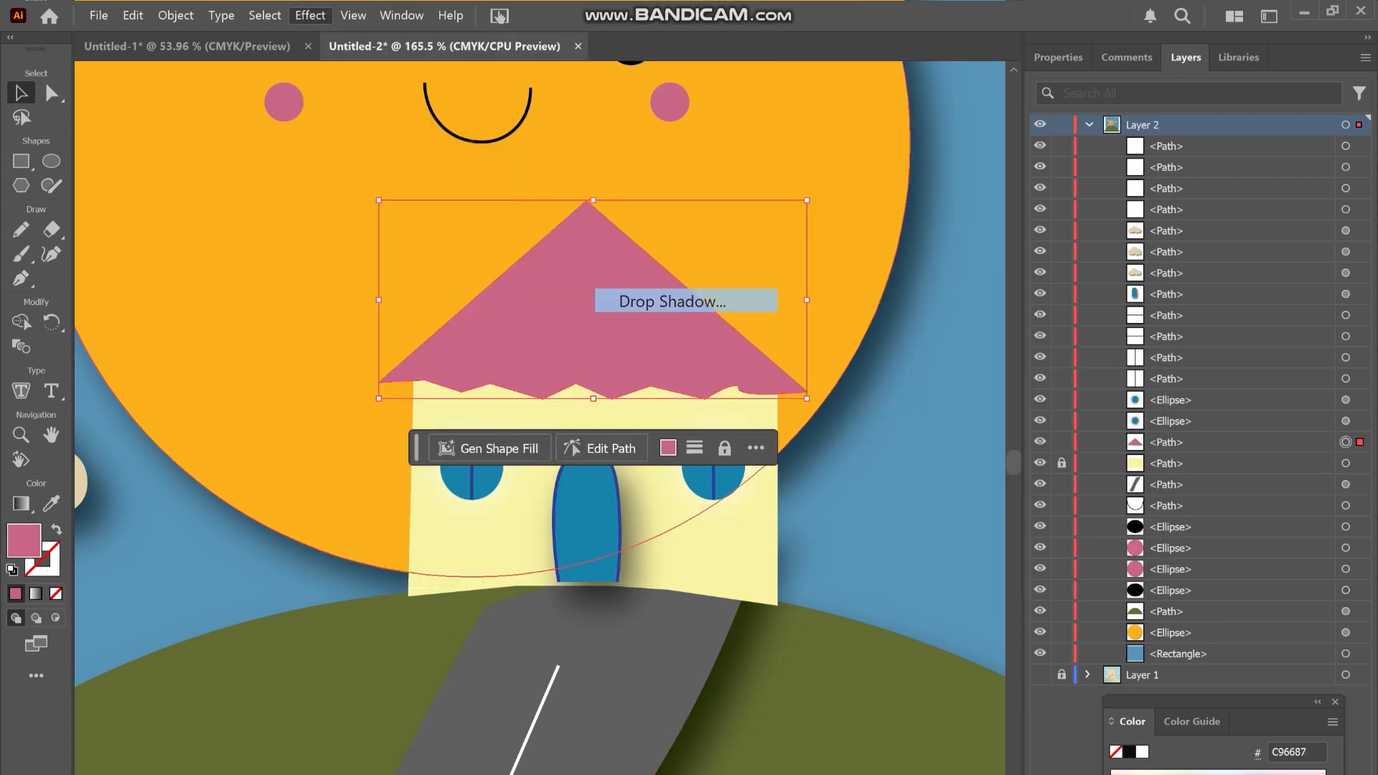
left_click(646, 294)
left_click(897, 516)
Unlock the pale yellow house wall and add a drop shadow to it
left_click(610, 681)
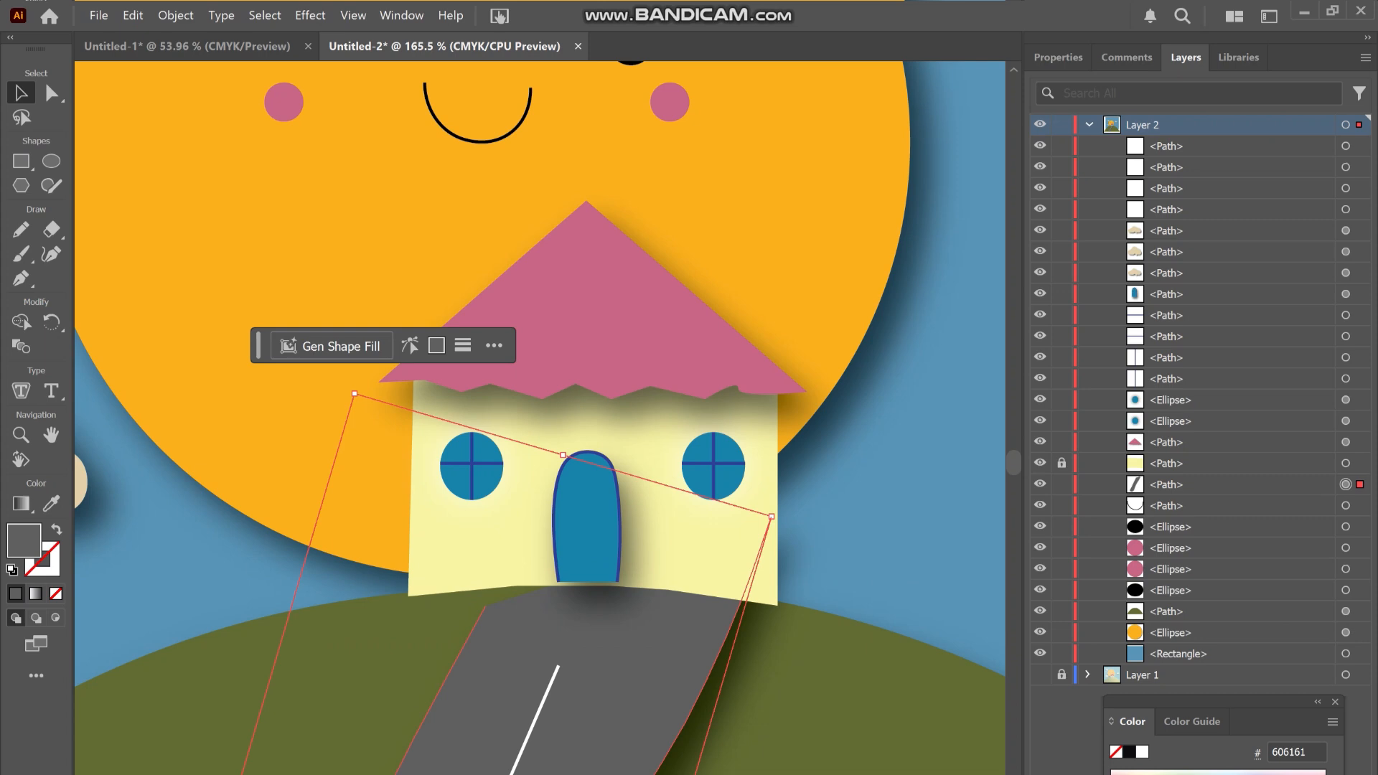
left_click(310, 16)
left_click(646, 294)
left_click(1002, 546)
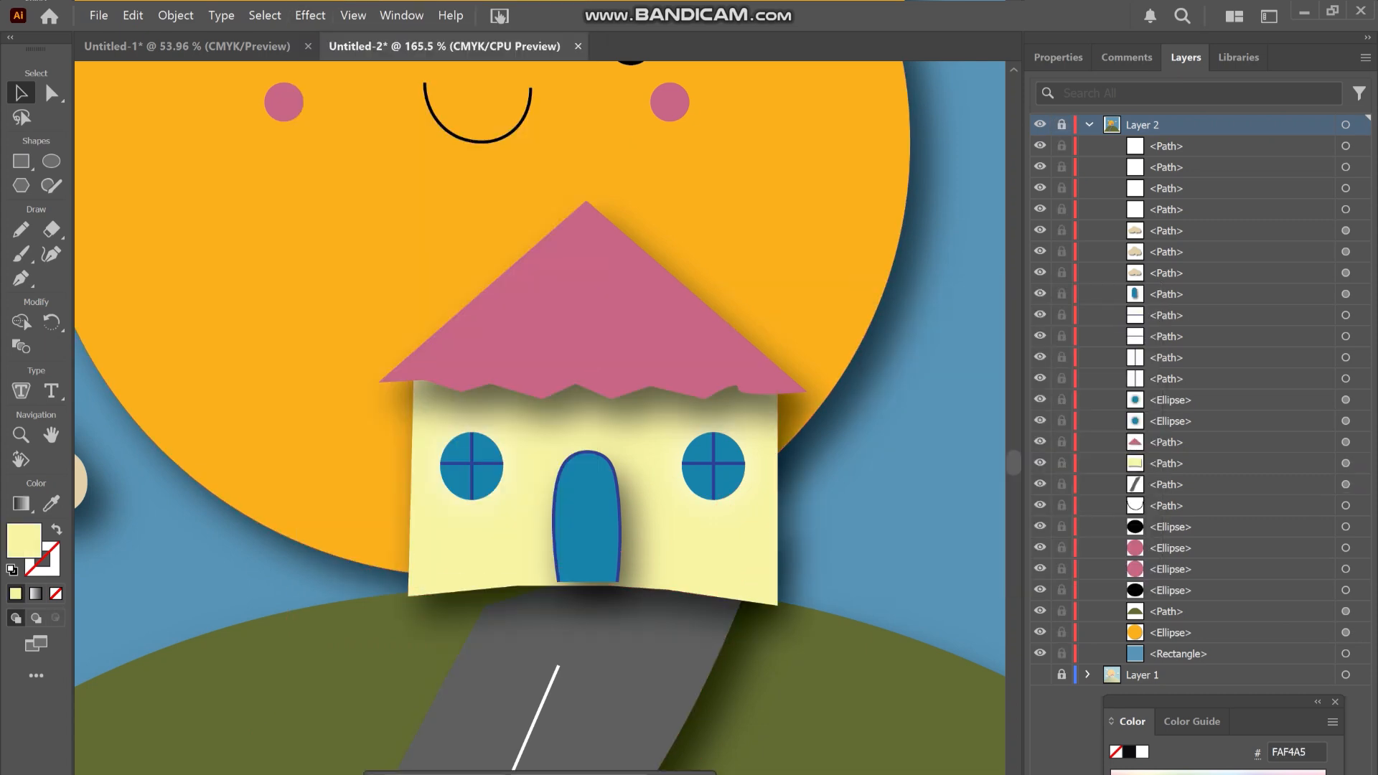
Draw two small tapered shapes forming a V on the hill left of the road with the Pencil tool
scroll(503, 431, "down", 5)
scroll(576, 598, "up", 2)
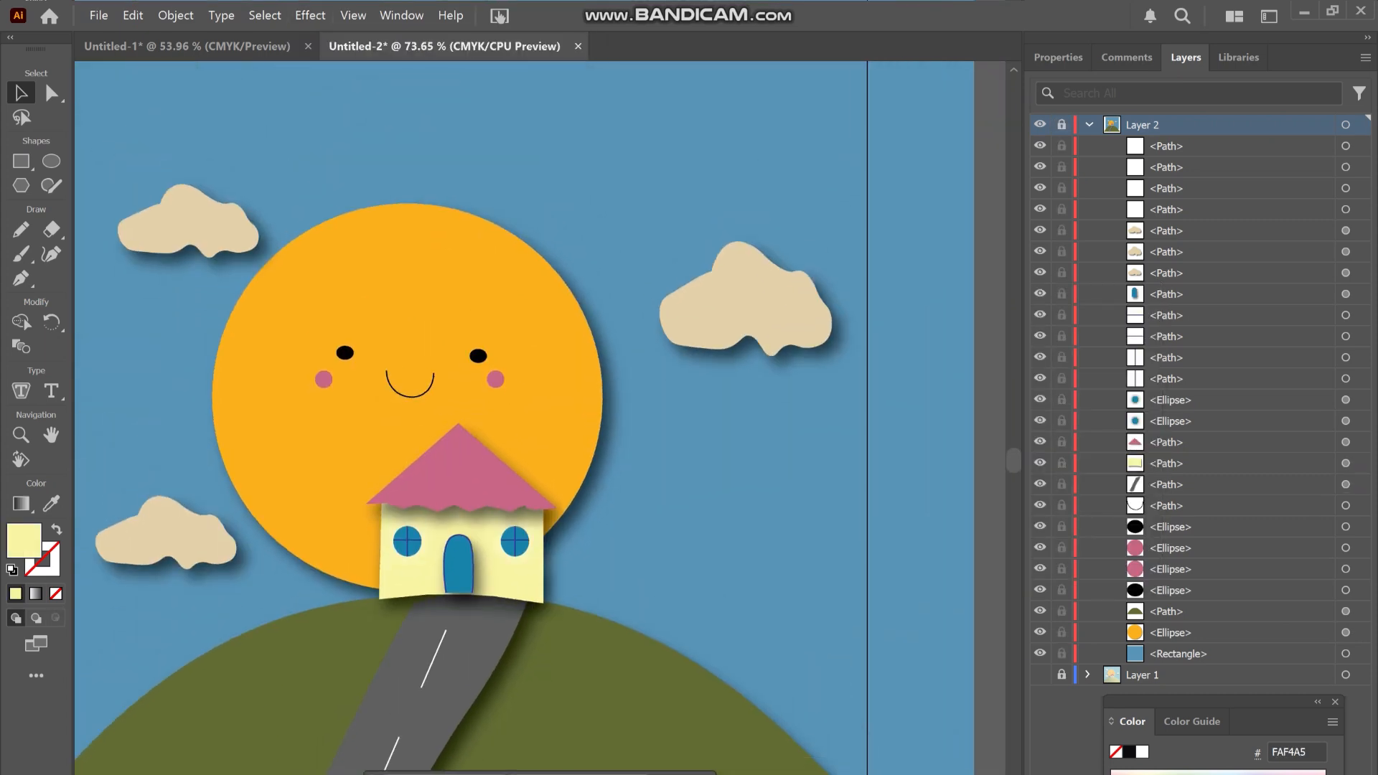
scroll(575, 599, "down", 1)
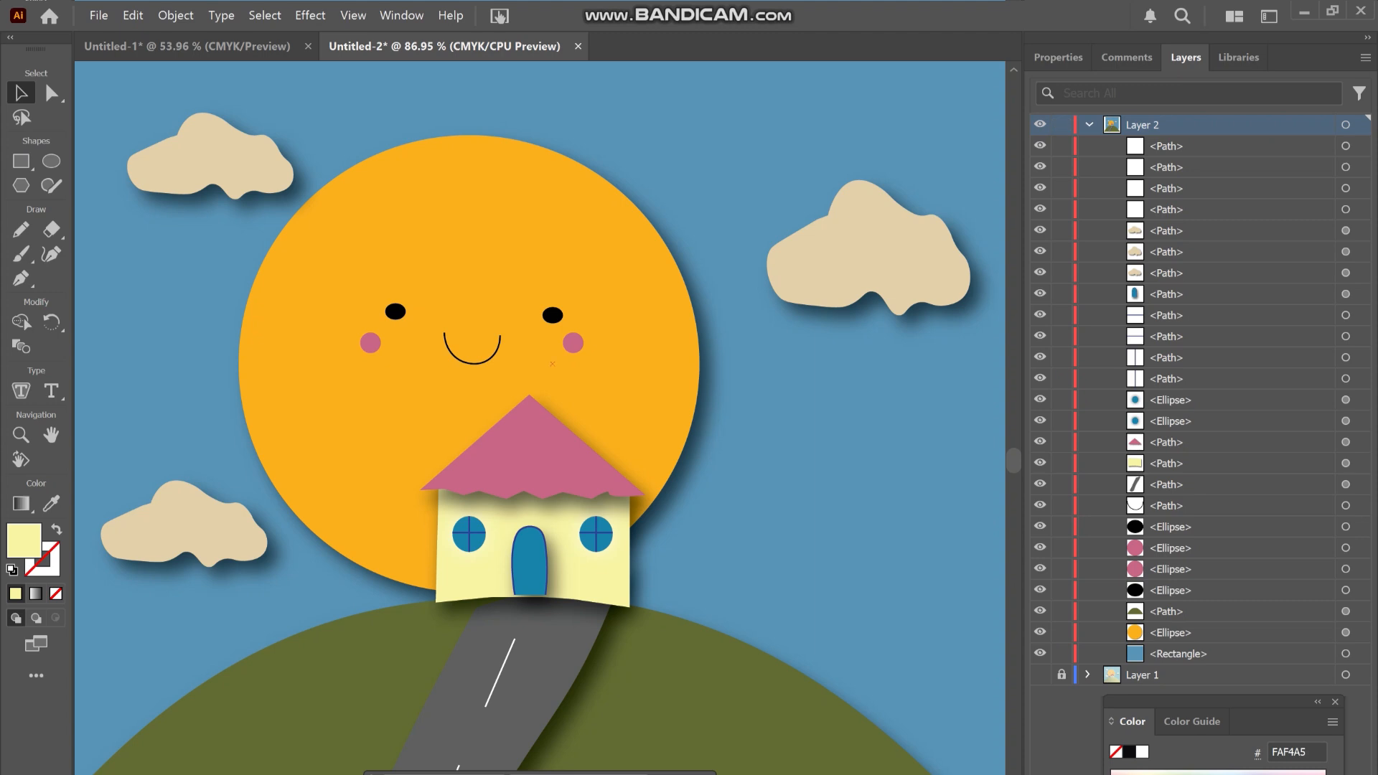
key("n")
left_click_drag(210, 685, 226, 717)
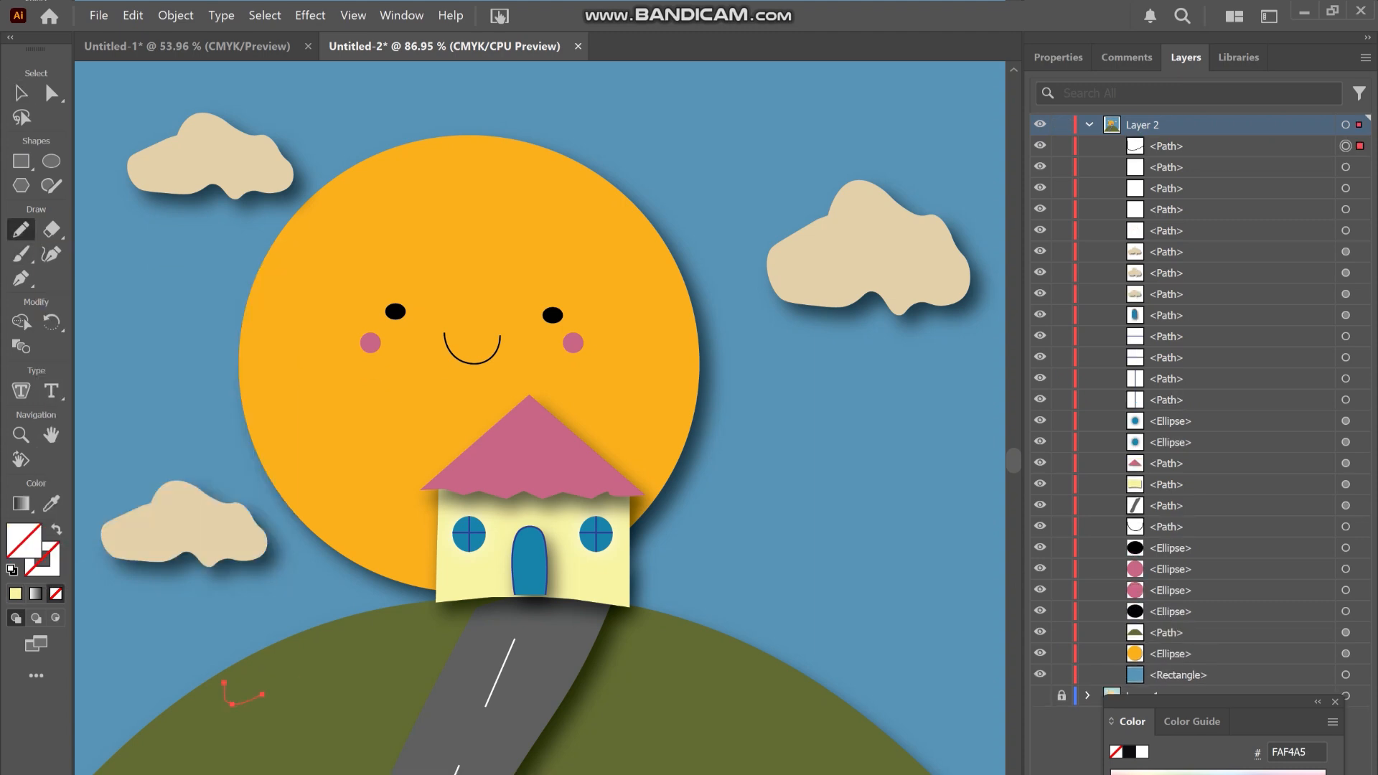
key("i")
left_click(530, 574)
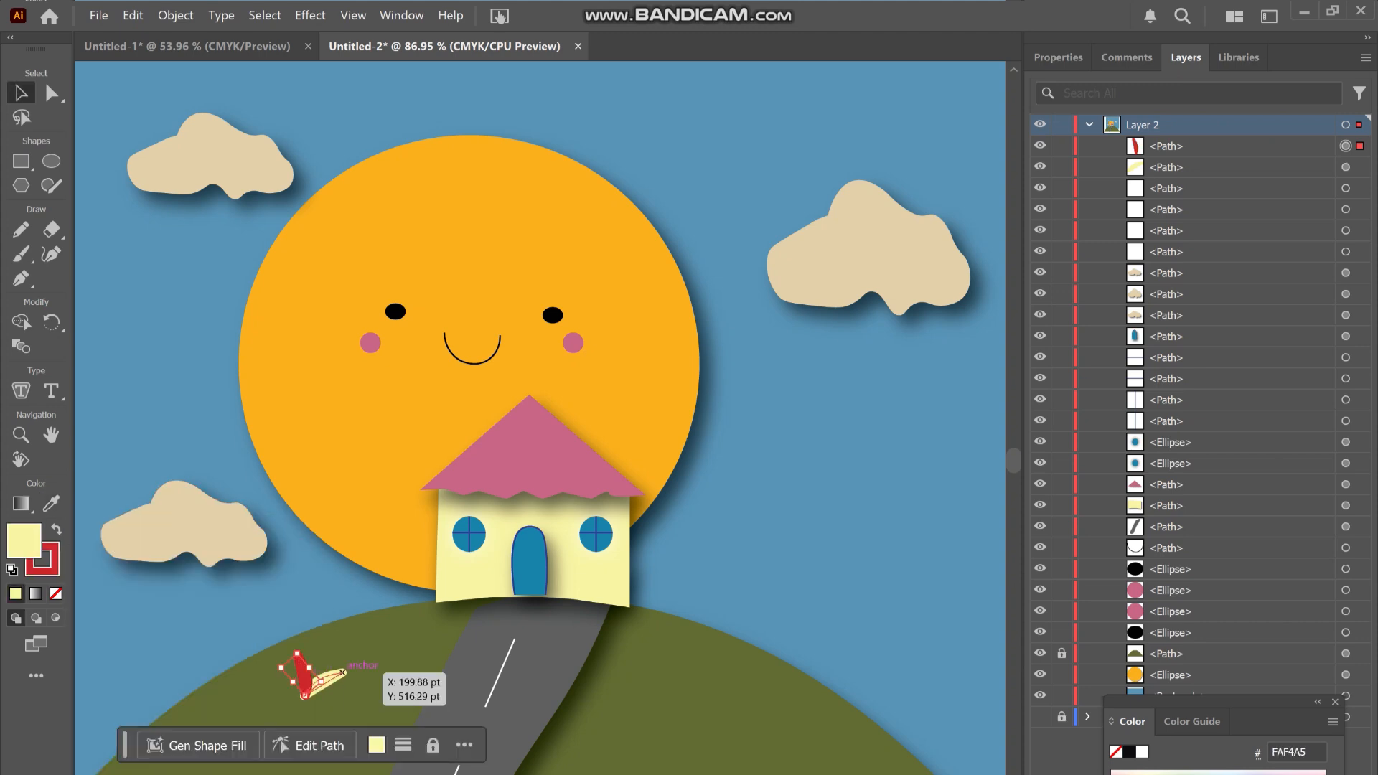
Swap fill and stroke so both tapered shapes on the hill are filled red
key("shift+x")
key("v")
left_click(344, 689)
scroll(344, 689, "down", 1)
scroll(344, 689, "down", 2)
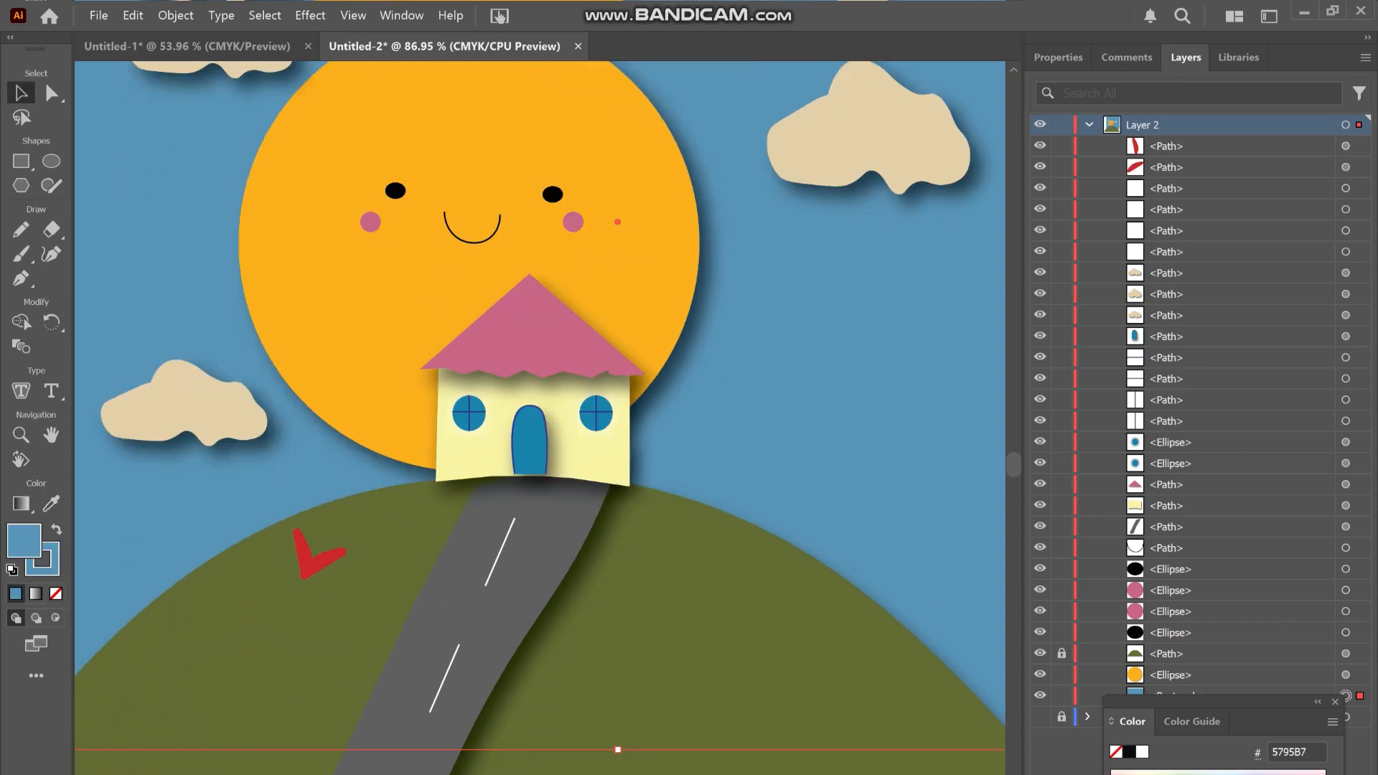
Lock the other artwork paths, including the clouds and door, keeping the two red shapes editable
left_click(1061, 124)
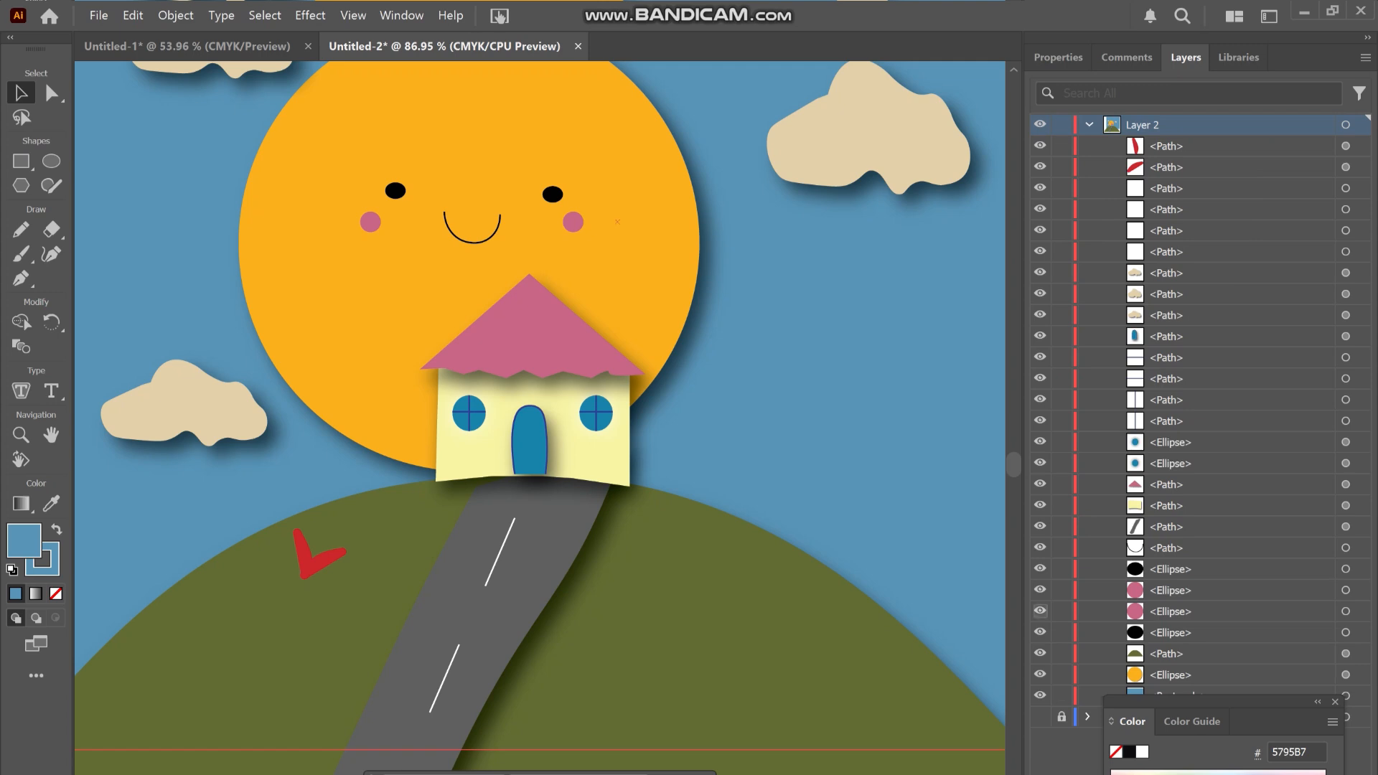
scroll(309, 606, "down", 5)
left_click_drag(313, 580, 315, 581)
left_click_drag(1061, 188, 1061, 357)
left_click(1061, 652)
left_click(1061, 526)
Group the two red shapes and duplicate the group across the hill, two left and three right of the road
key("ctrl+g")
left_click_drag(313, 580, 564, 623)
left_click(313, 579)
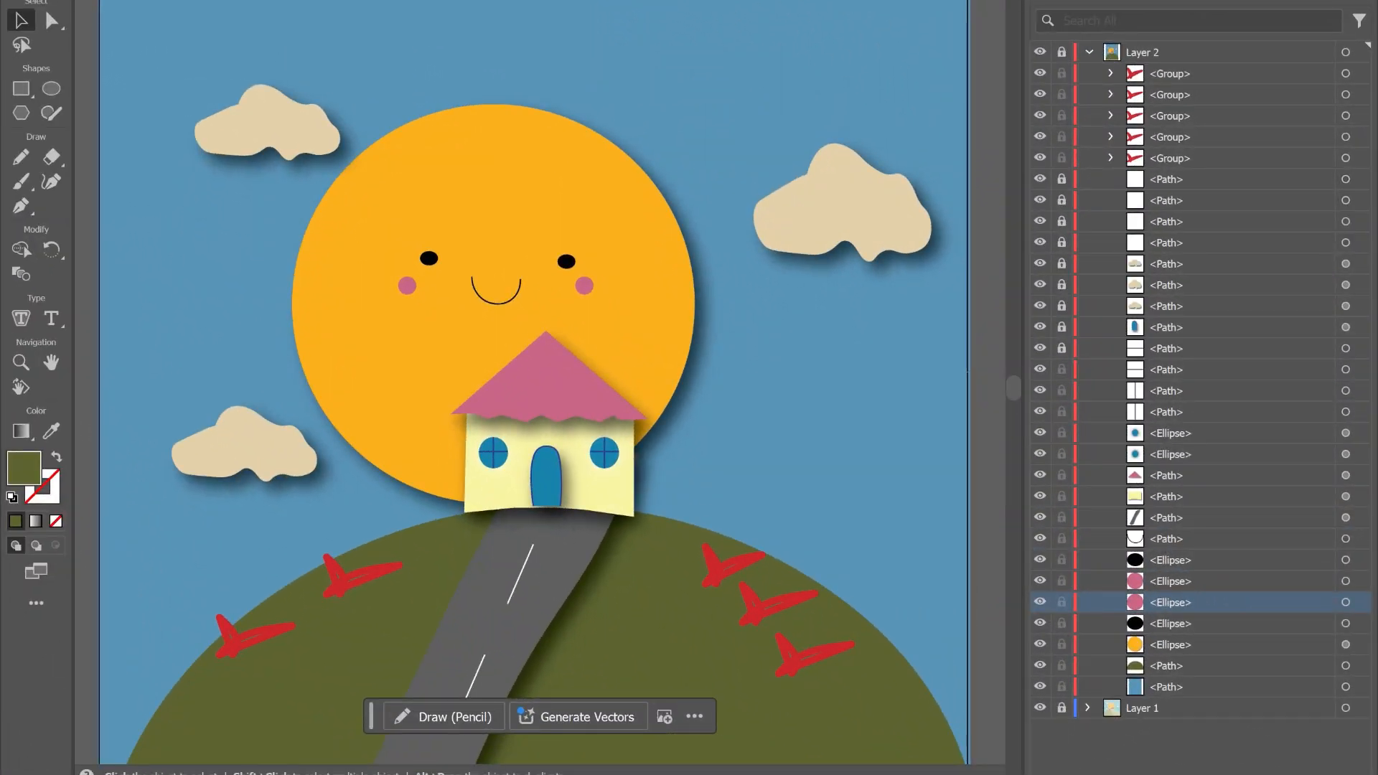
Examine the illustration up close and as a whole, including the sun, house, clouds and red shapes on the hill
scroll(307, 323, "up", 2)
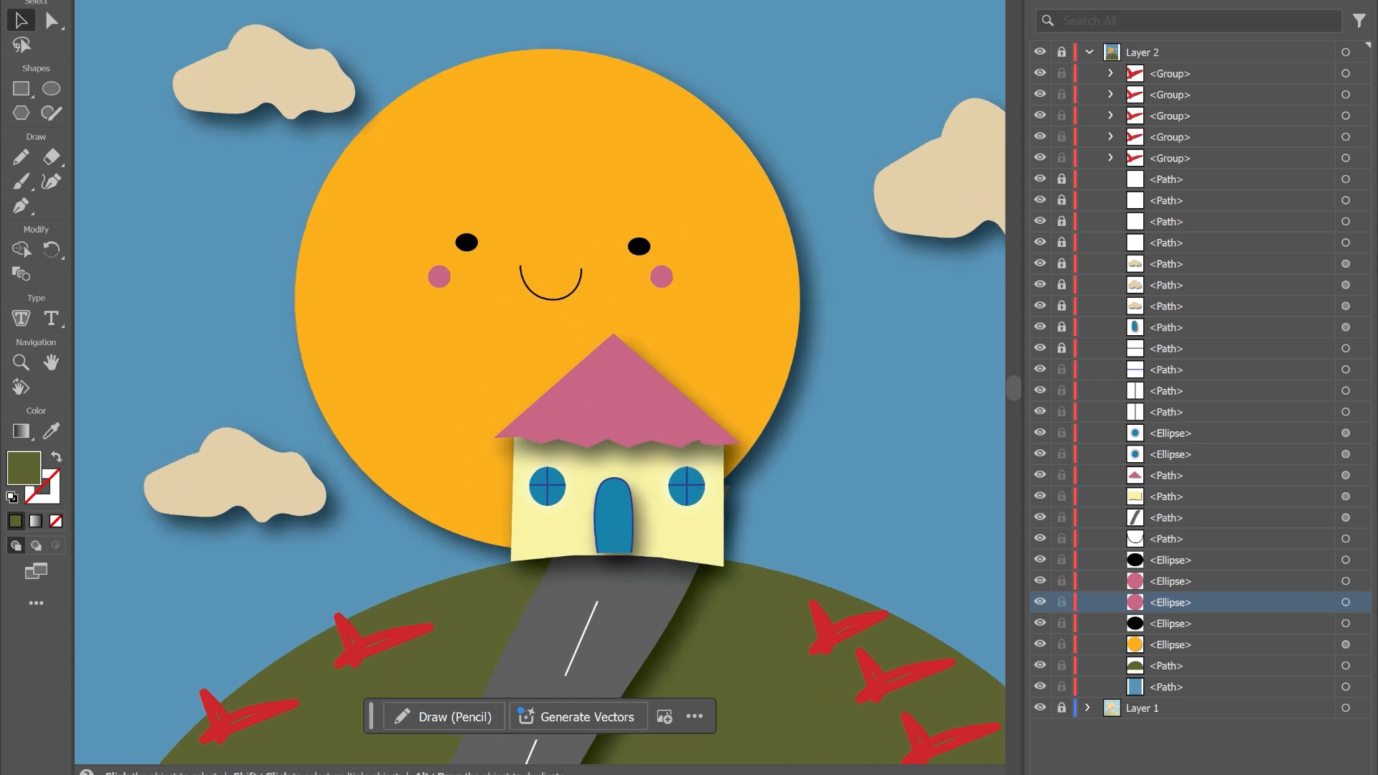
scroll(538, 381, "down", 3)
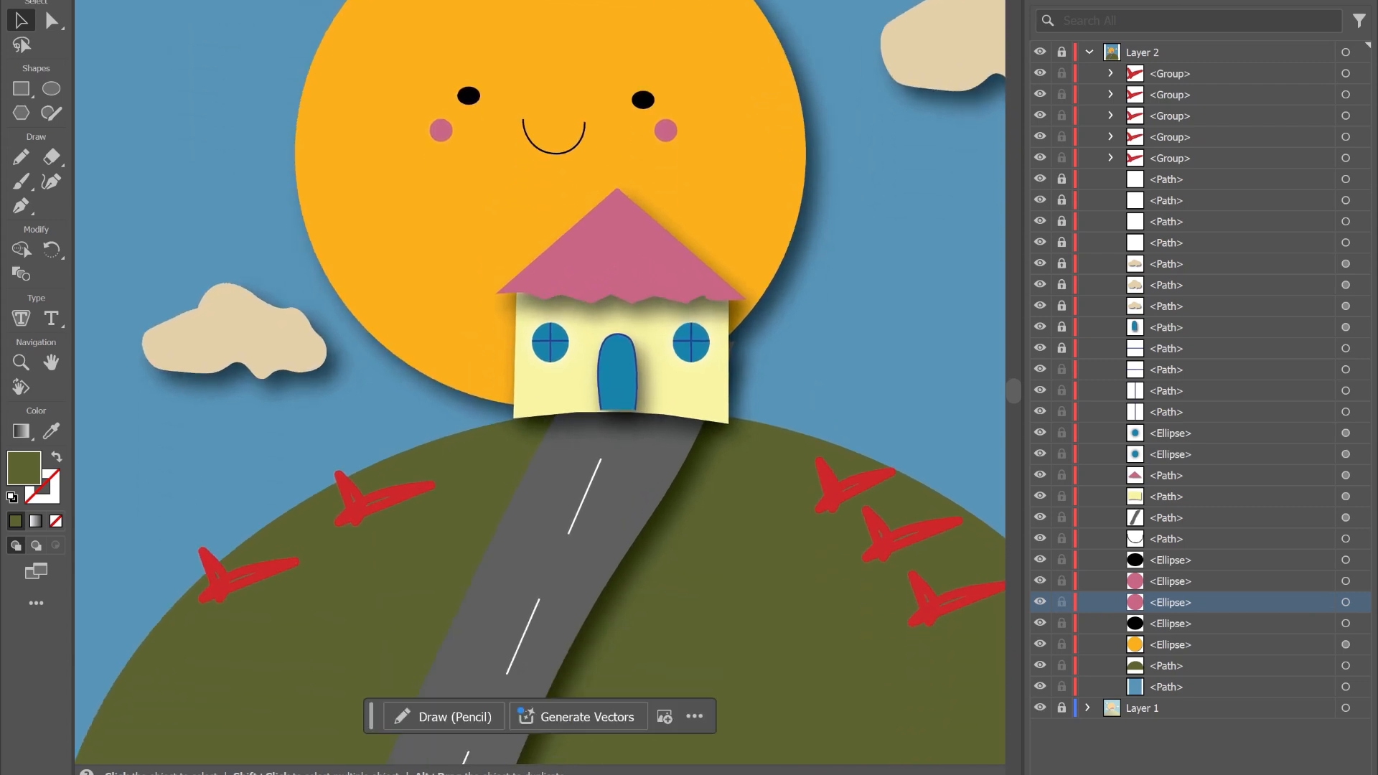
scroll(538, 380, "up", 3)
scroll(538, 381, "down", 1)
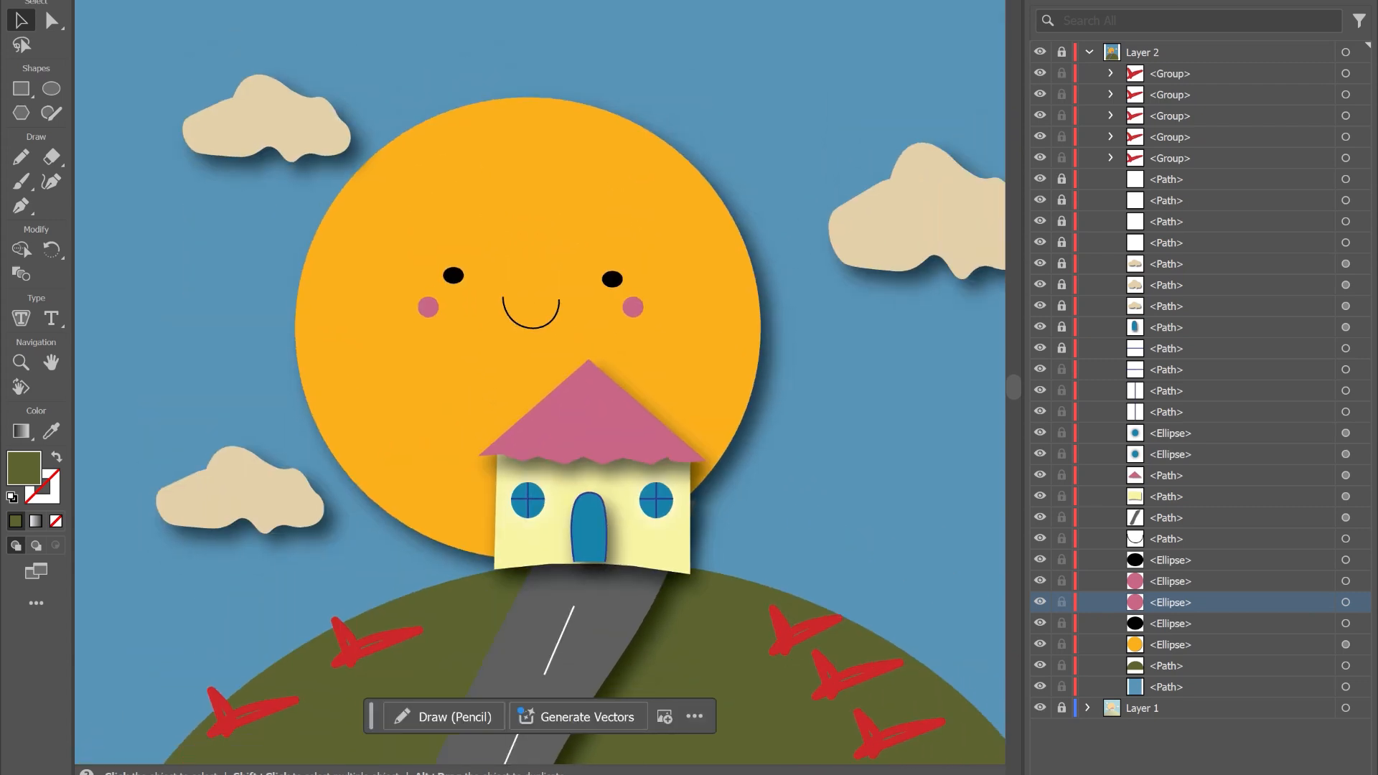
scroll(538, 380, "down", 2)
scroll(538, 380, "up", 1)
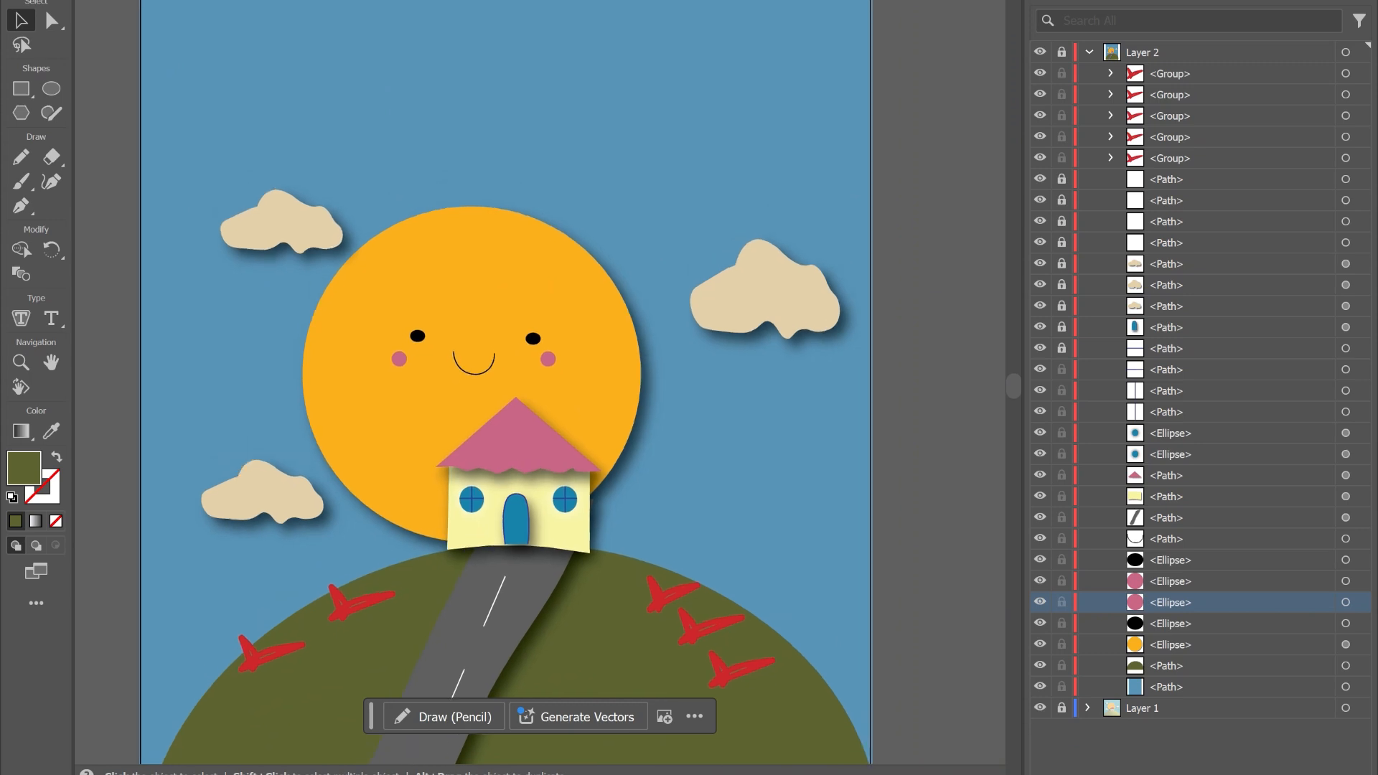
scroll(506, 409, "up", 2)
scroll(506, 409, "down", 1)
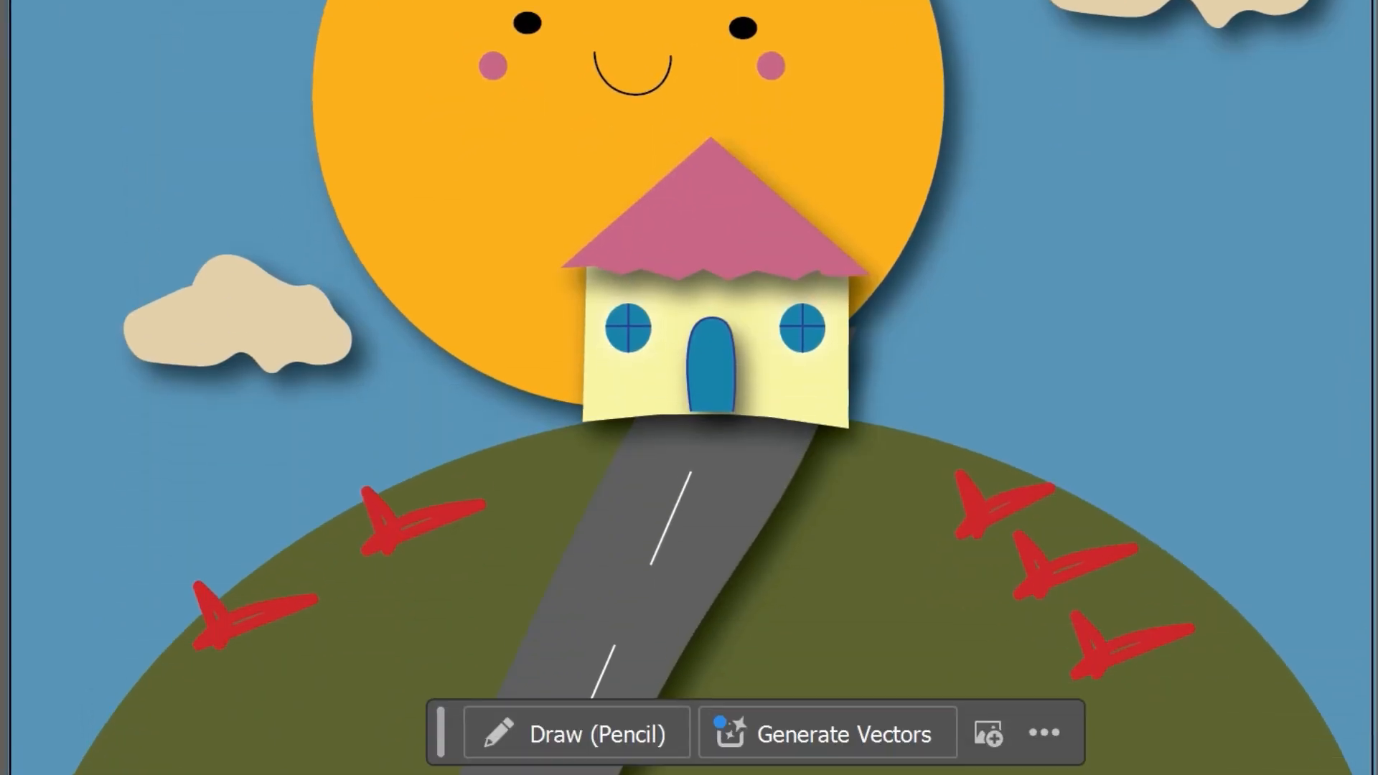
scroll(689, 402, "down", 1)
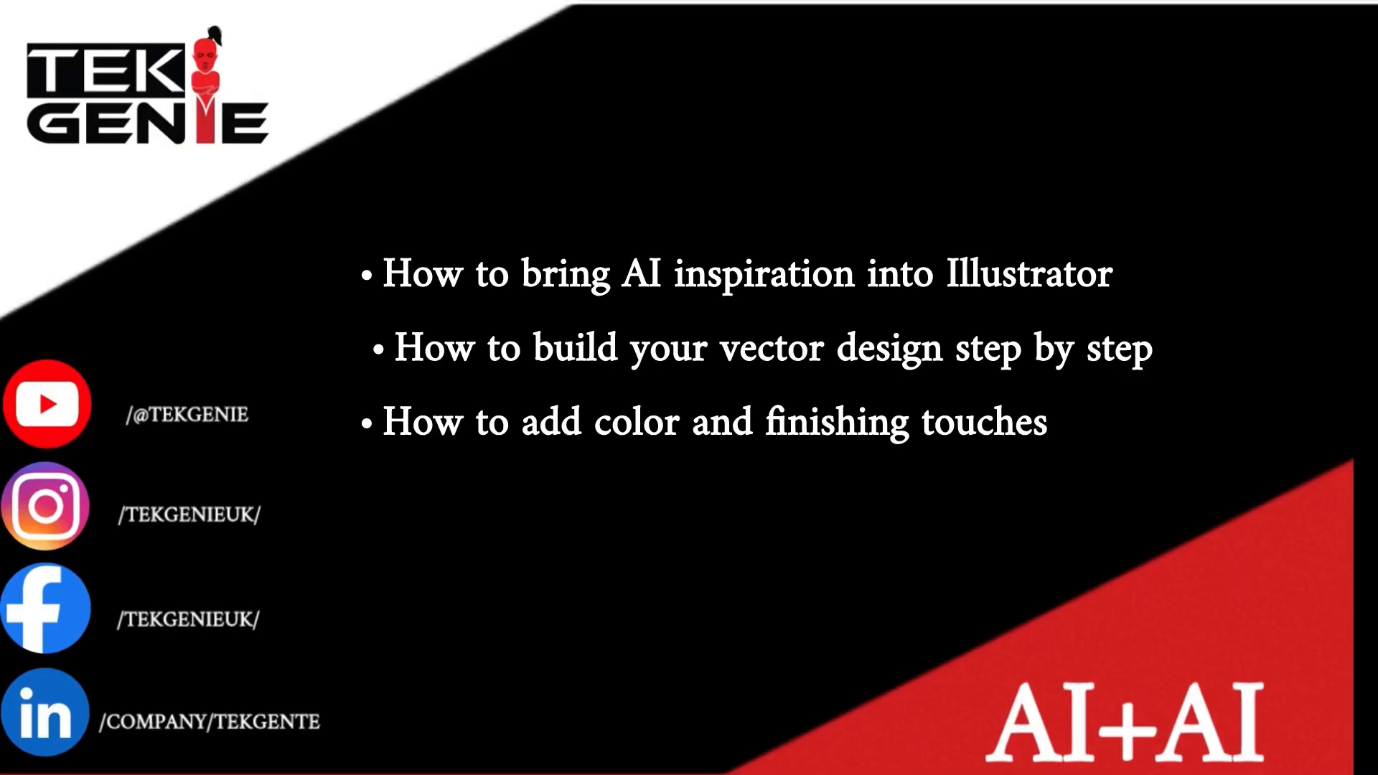